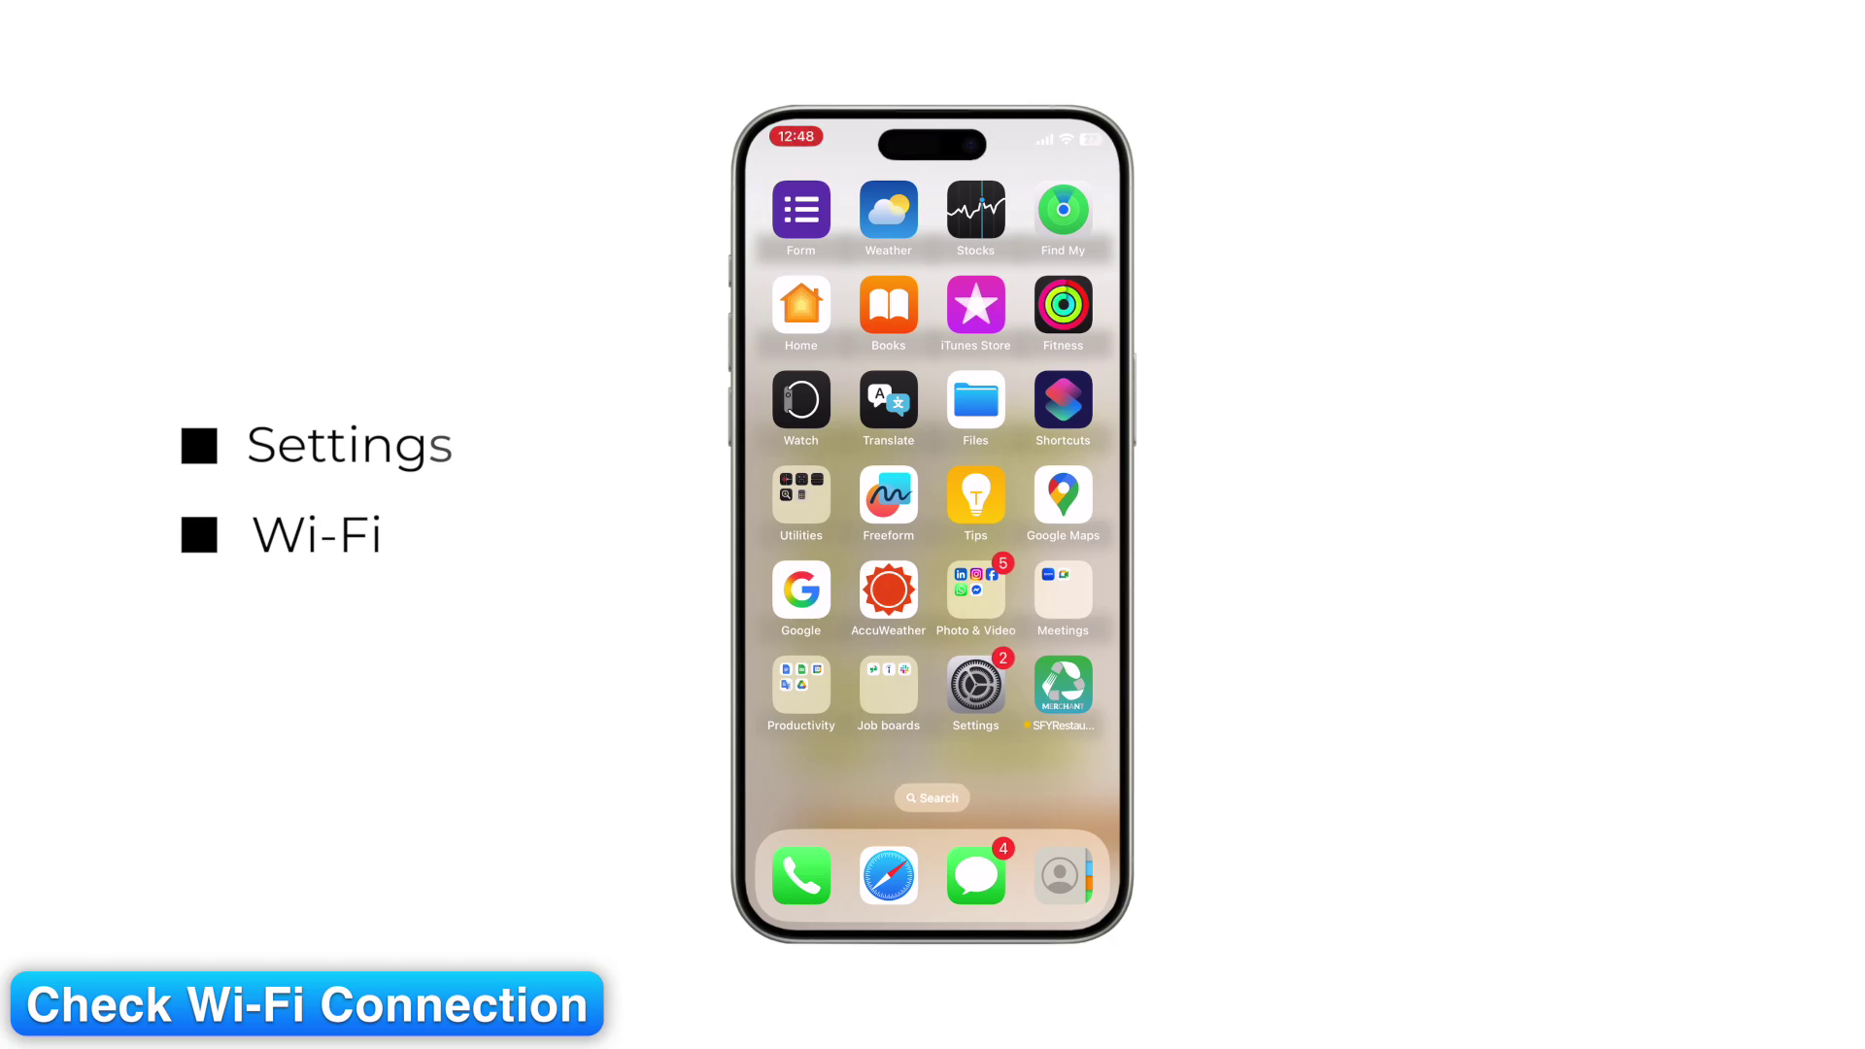
Step: Open the iPhone's Wi-Fi settings to confirm it is on and connected to a network
click(975, 685)
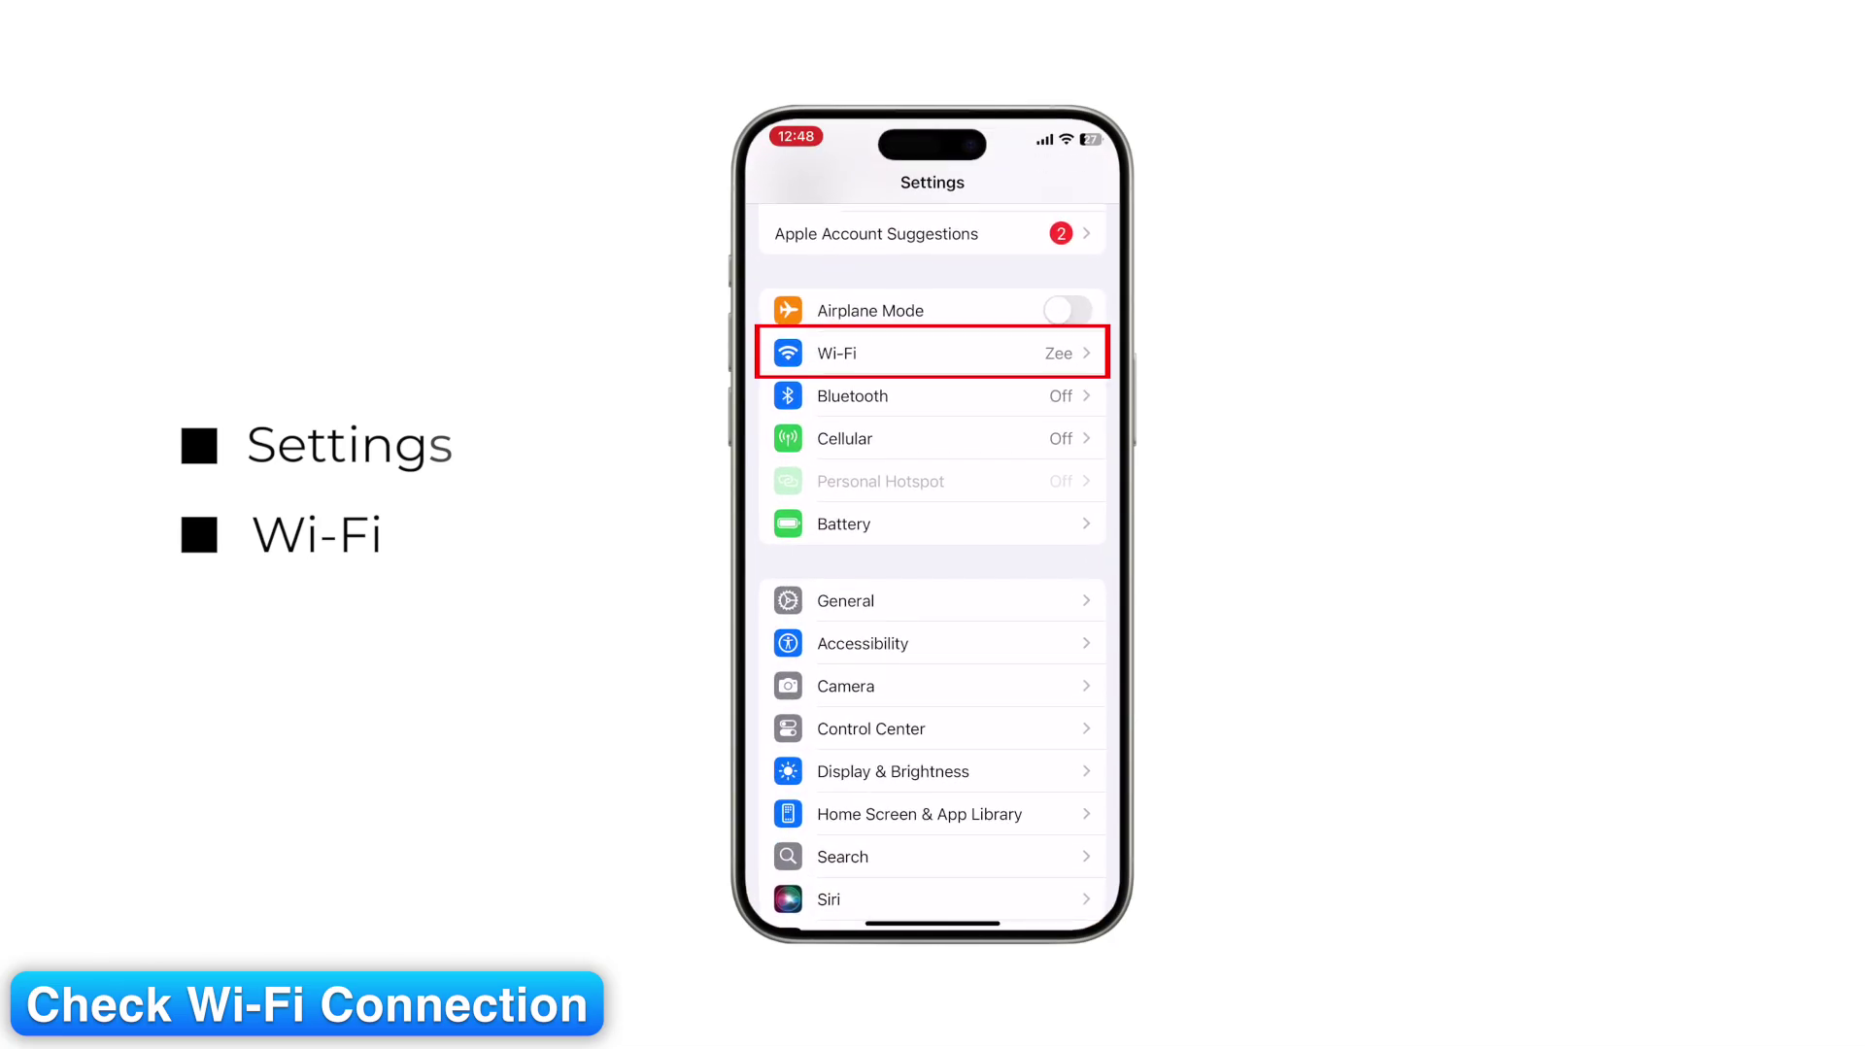
click(836, 352)
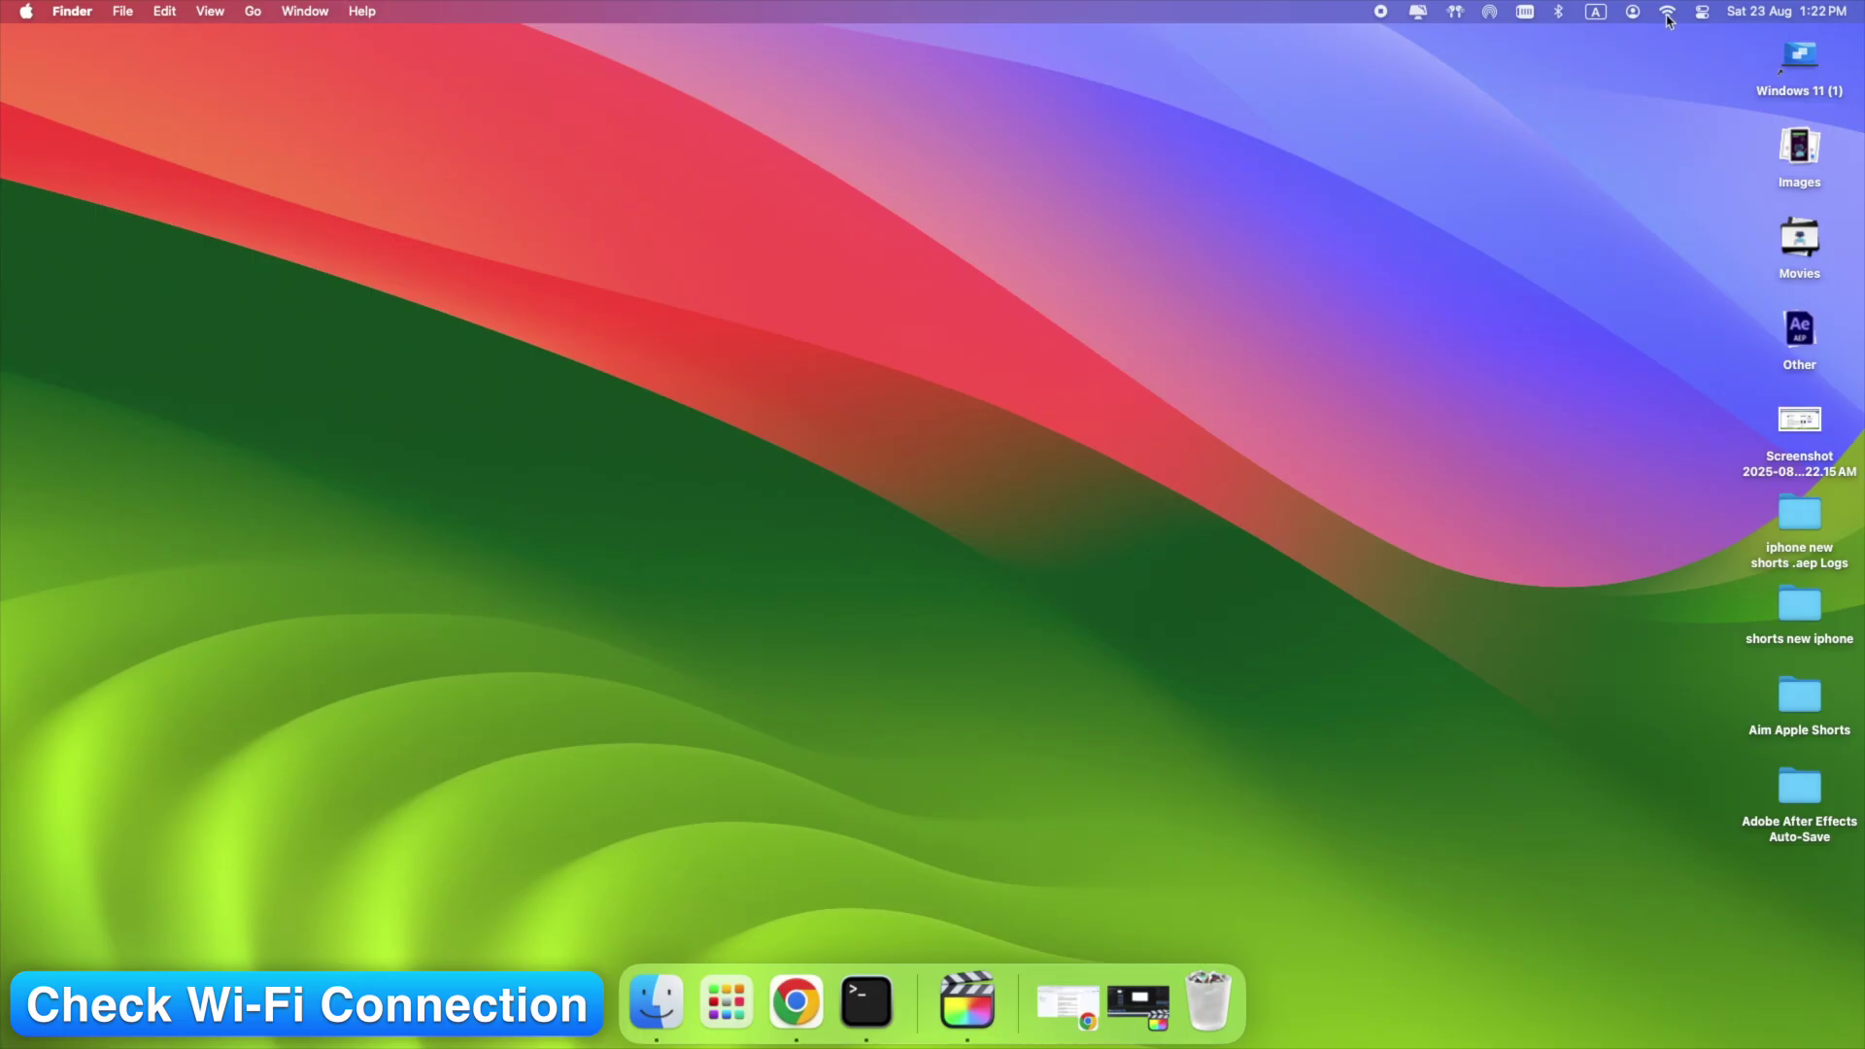
Step: Show the Mac's Wi-Fi menu, confirming it is on and connected to Zee
click(1667, 14)
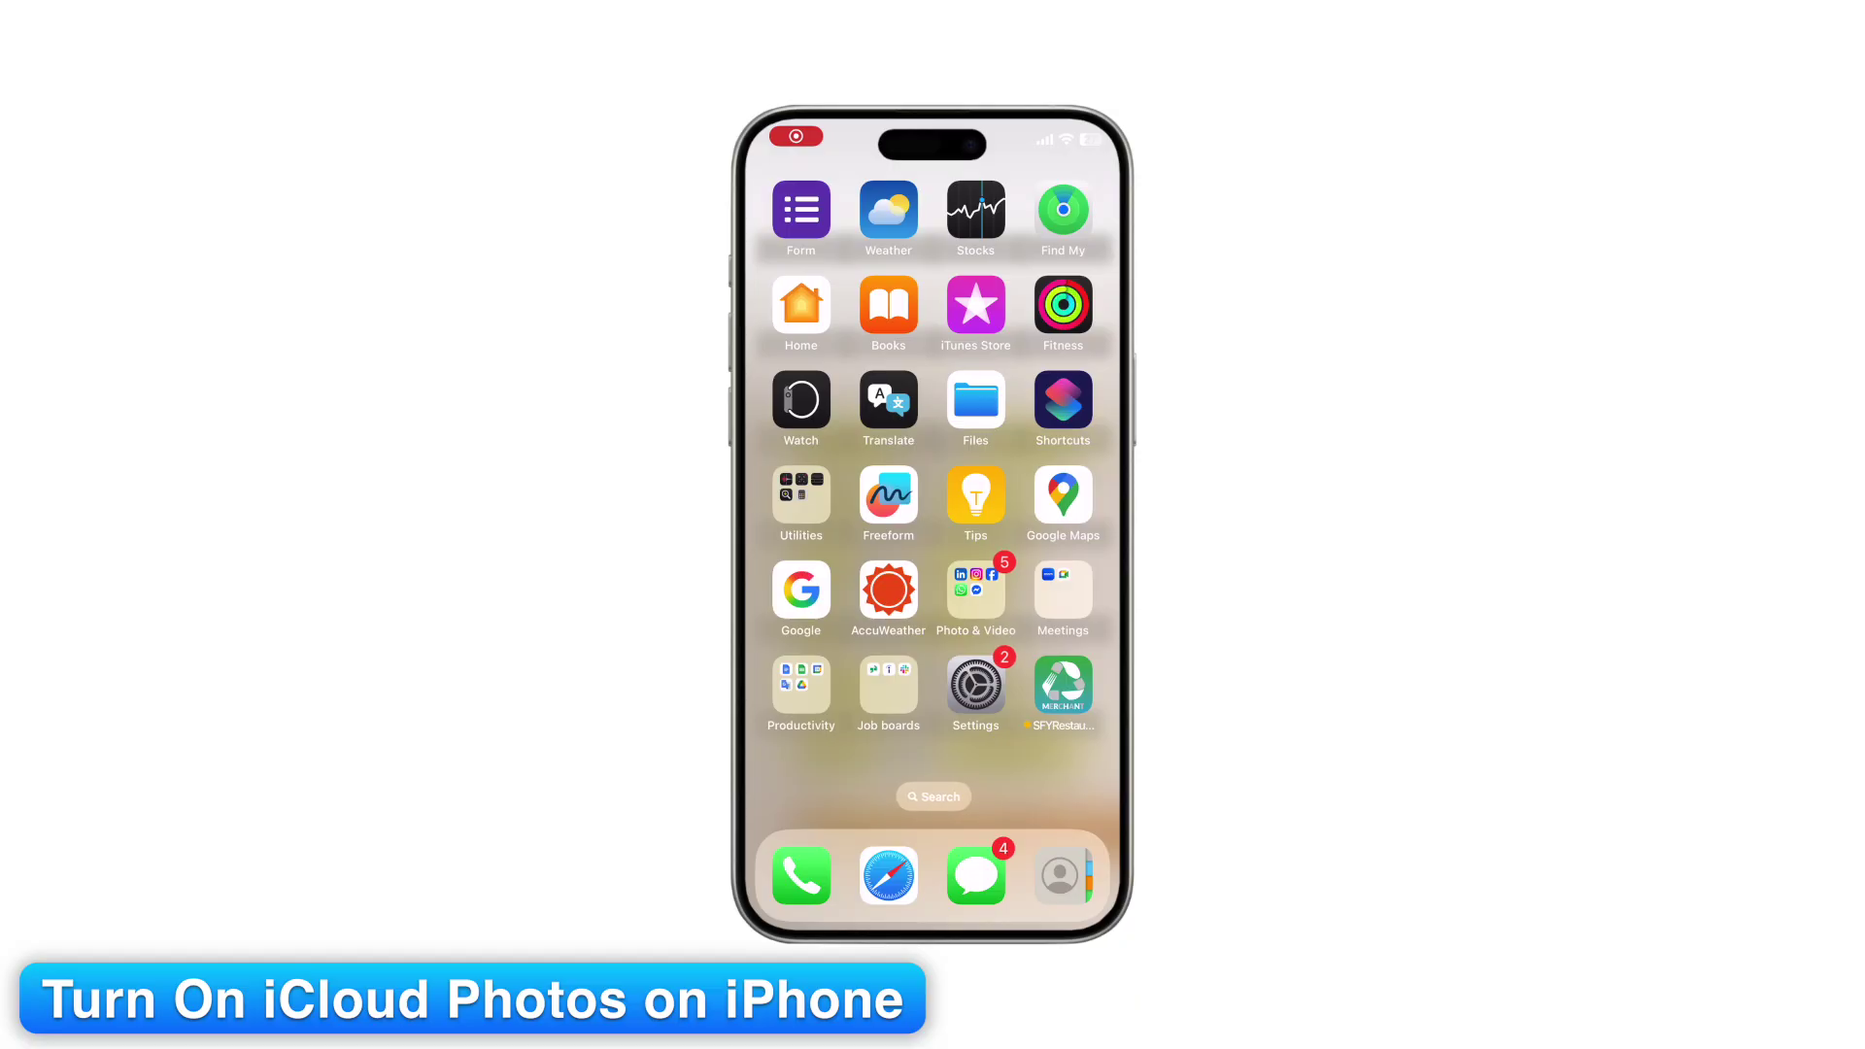
Step: Switch on Sync this iPhone under Settings > Apple Account > iCloud > Photos
click(975, 684)
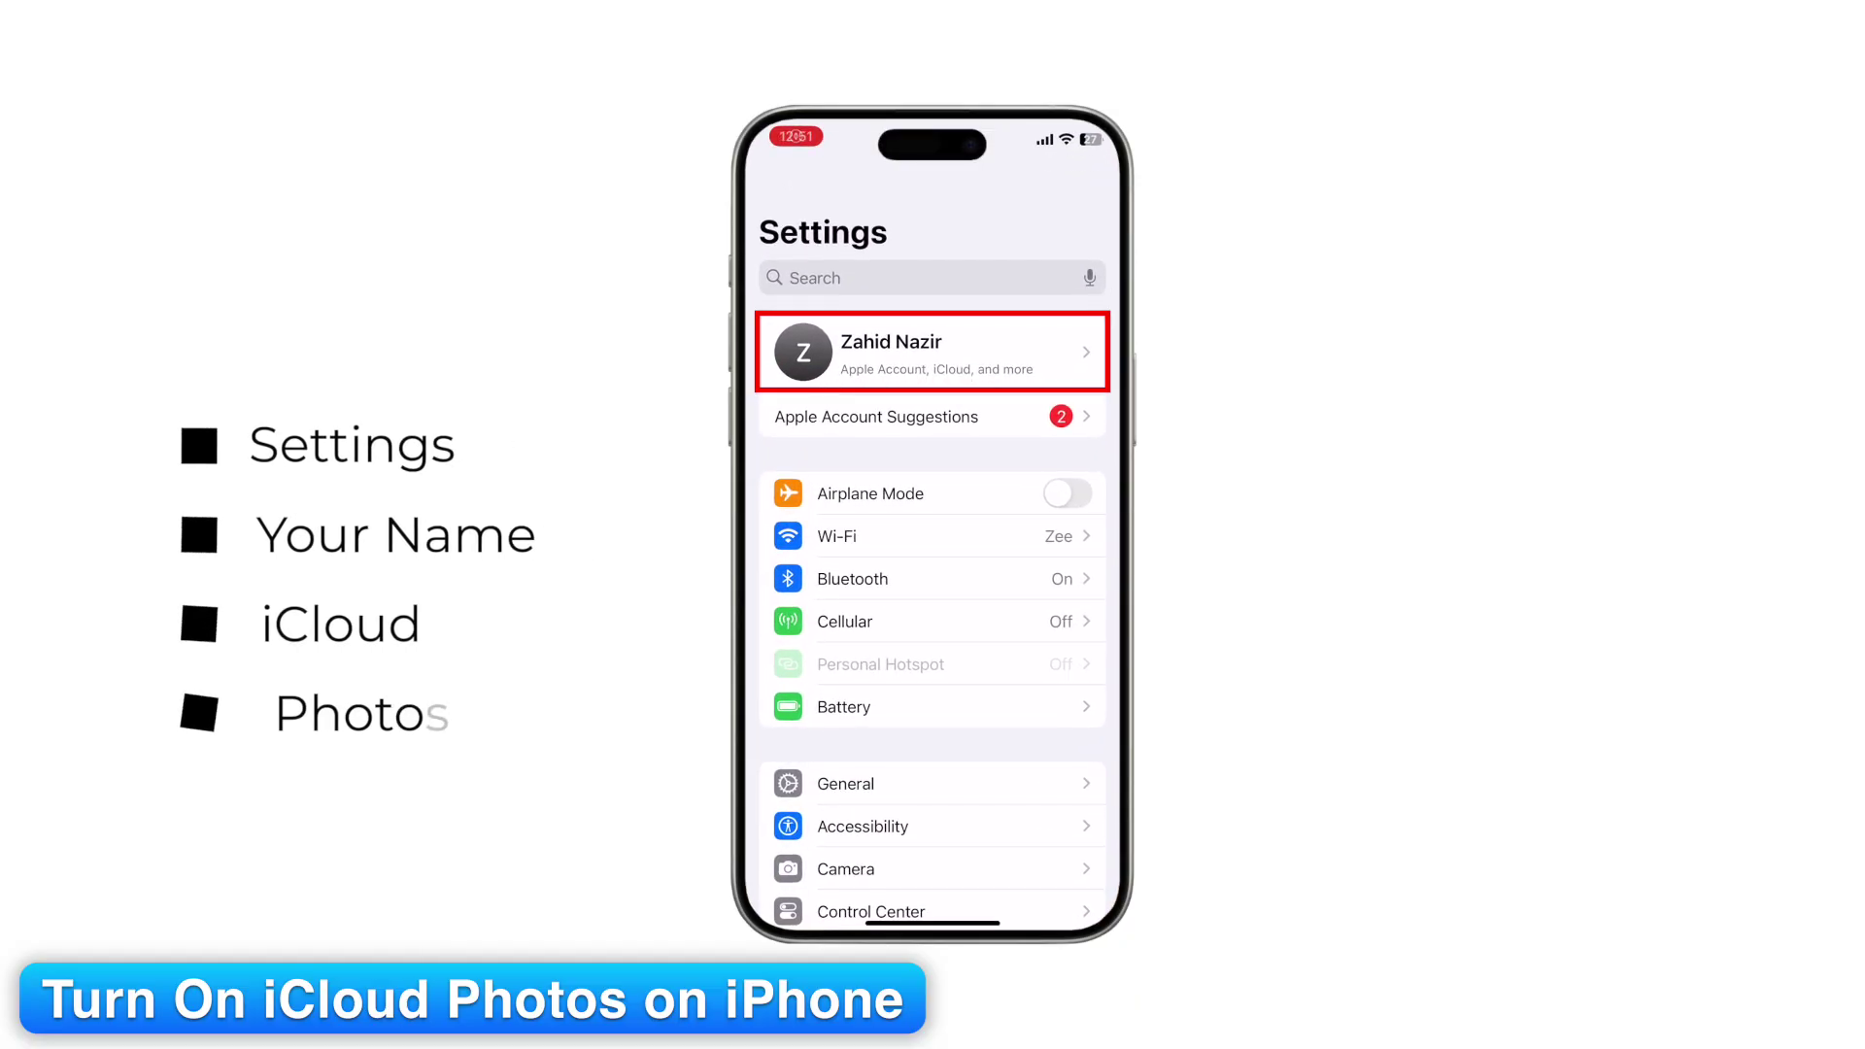
click(933, 352)
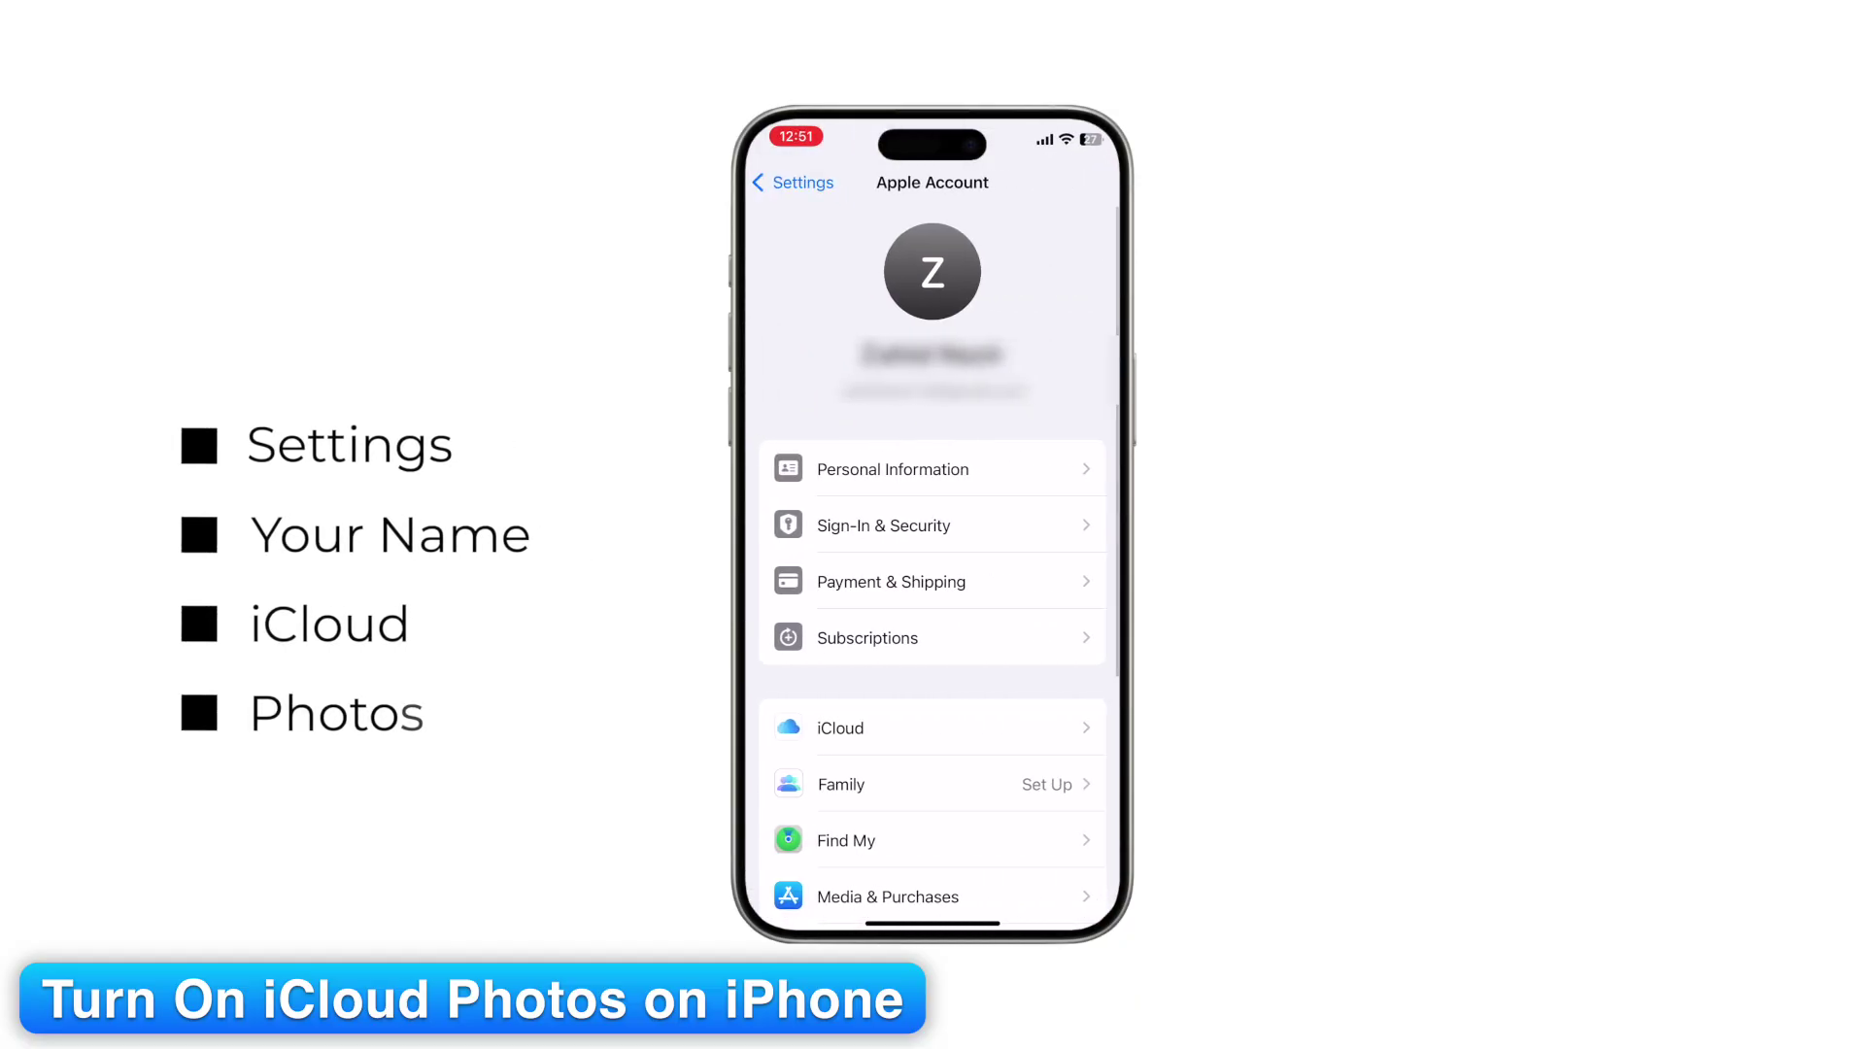
scroll(933, 582, down, 3)
click(932, 495)
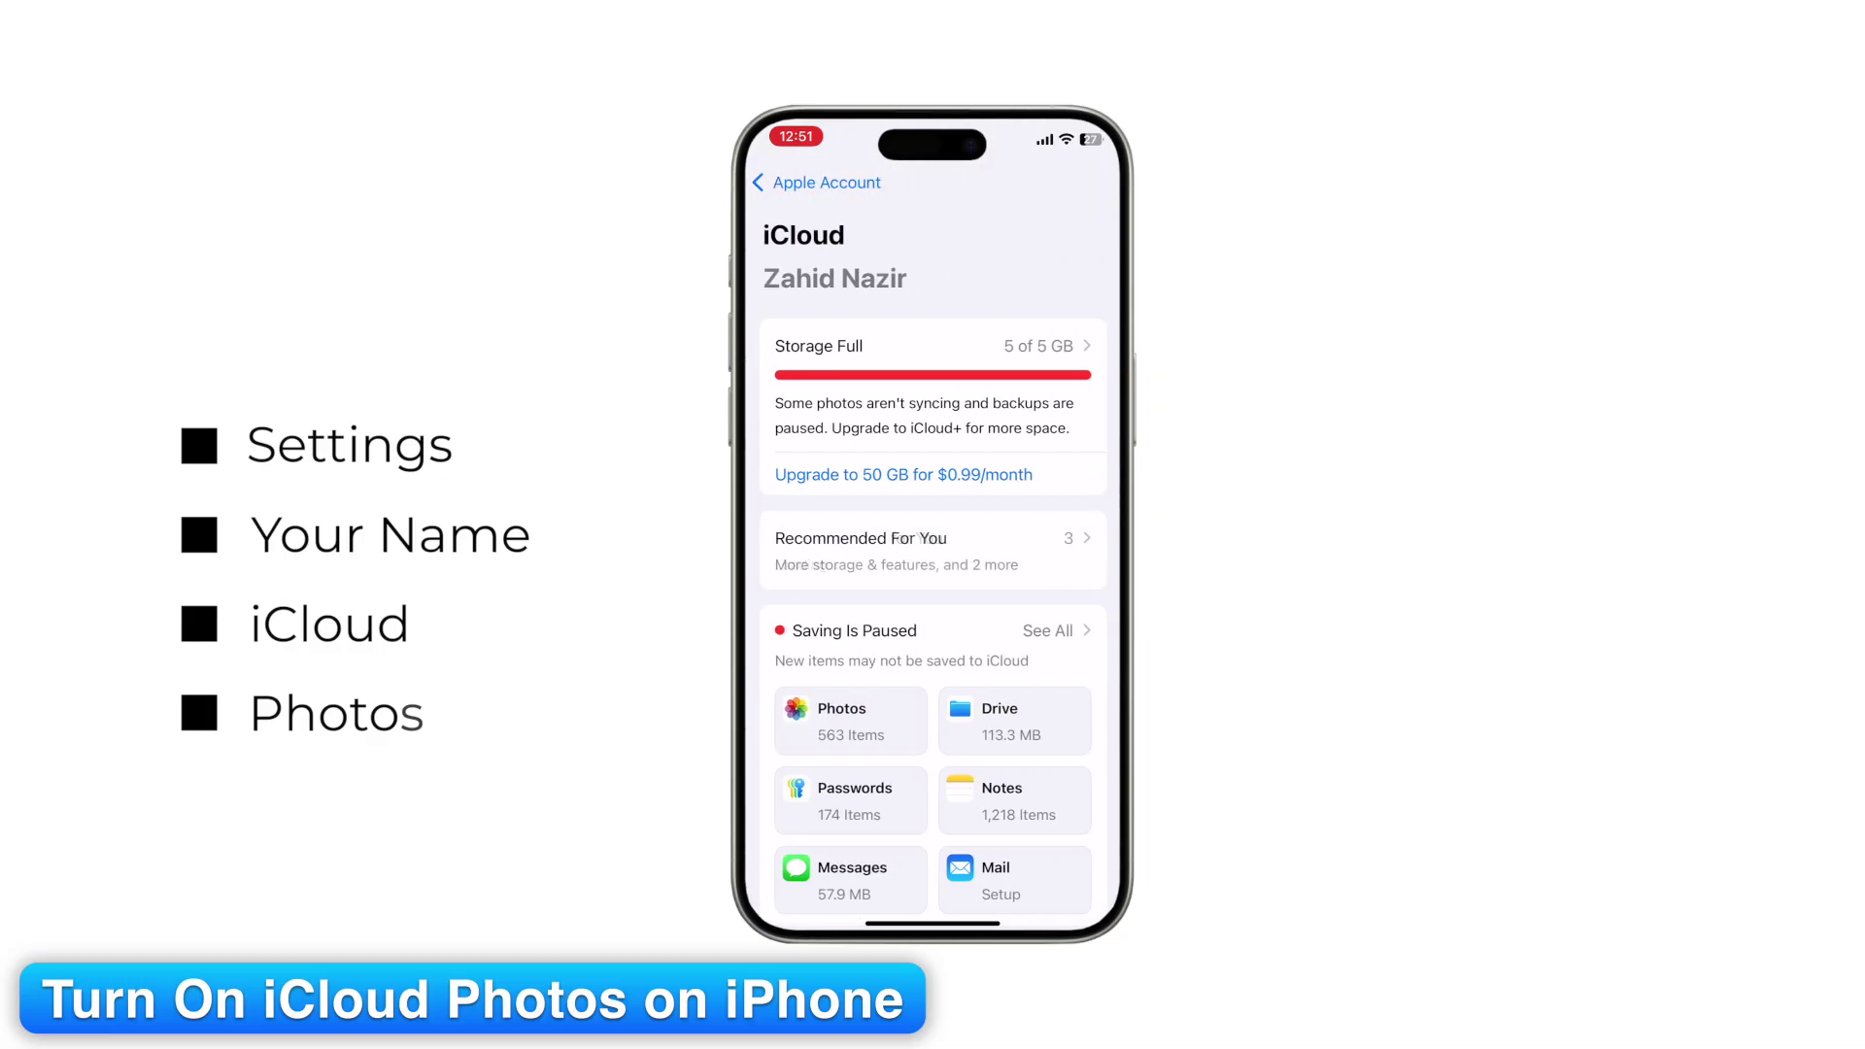
click(850, 719)
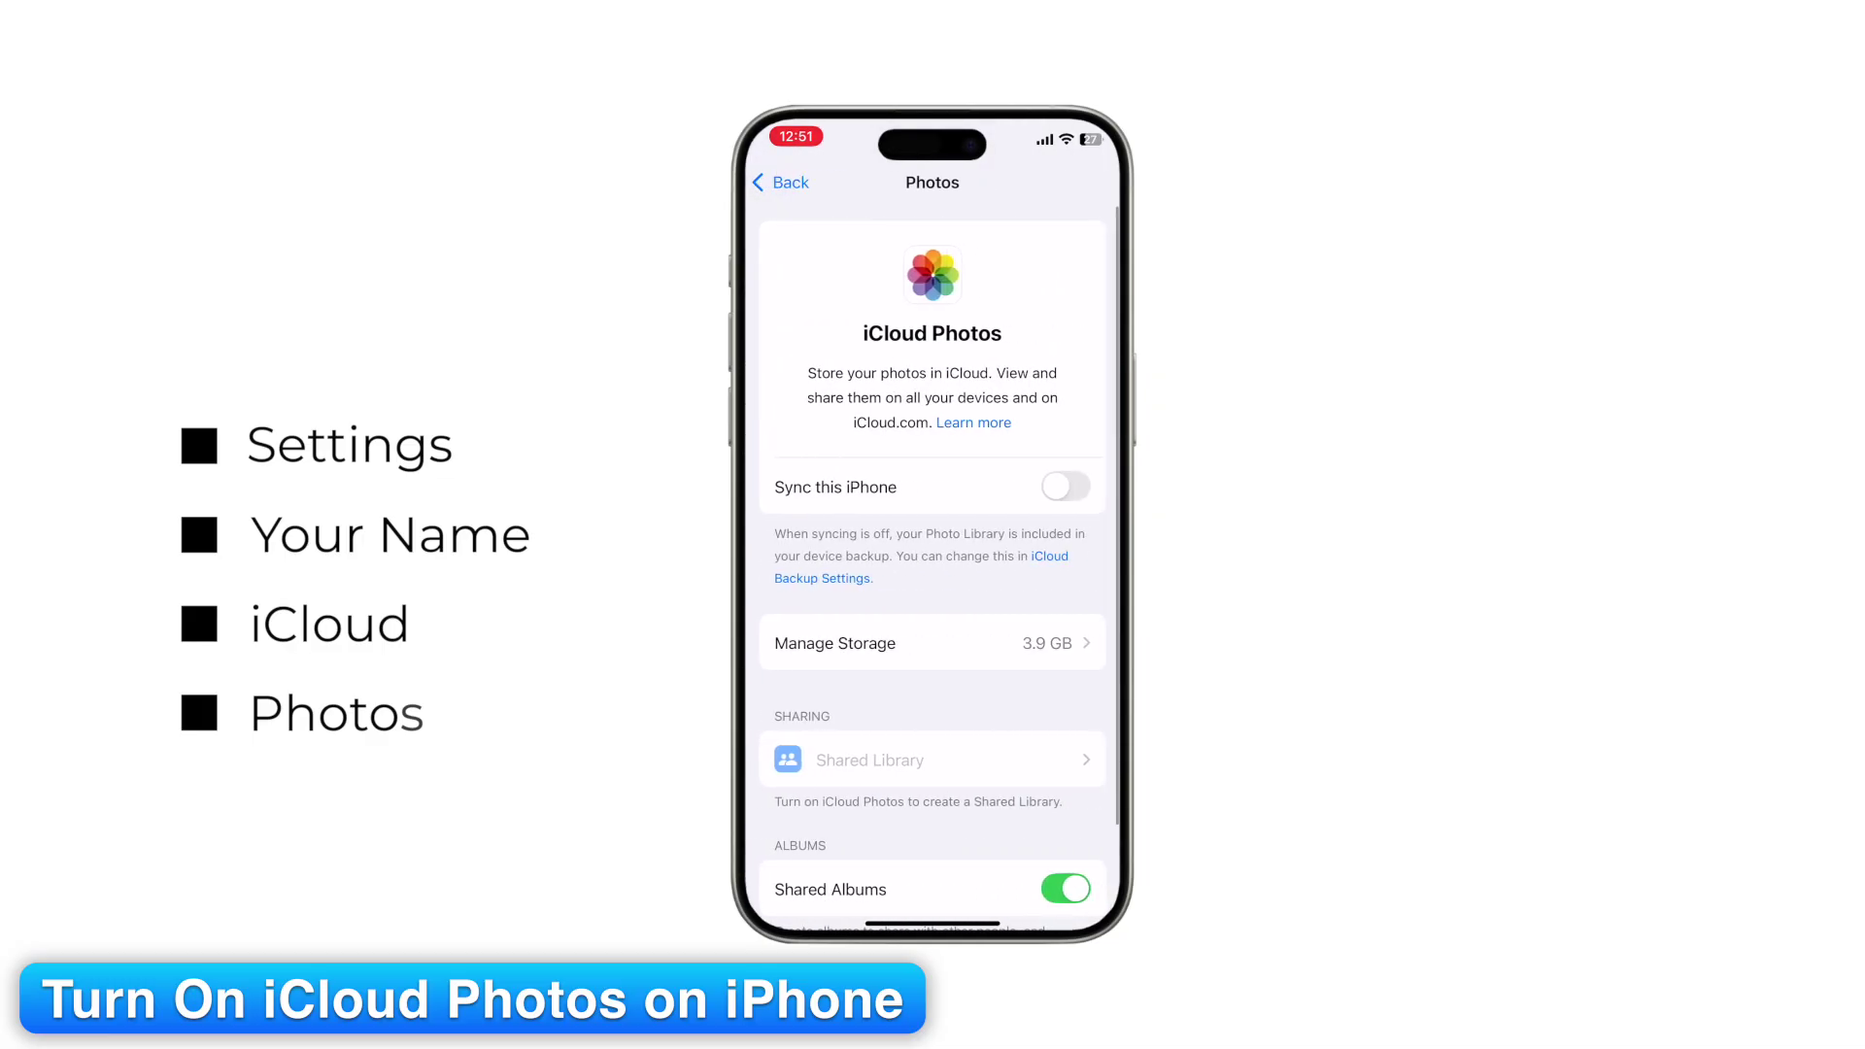
click(1066, 486)
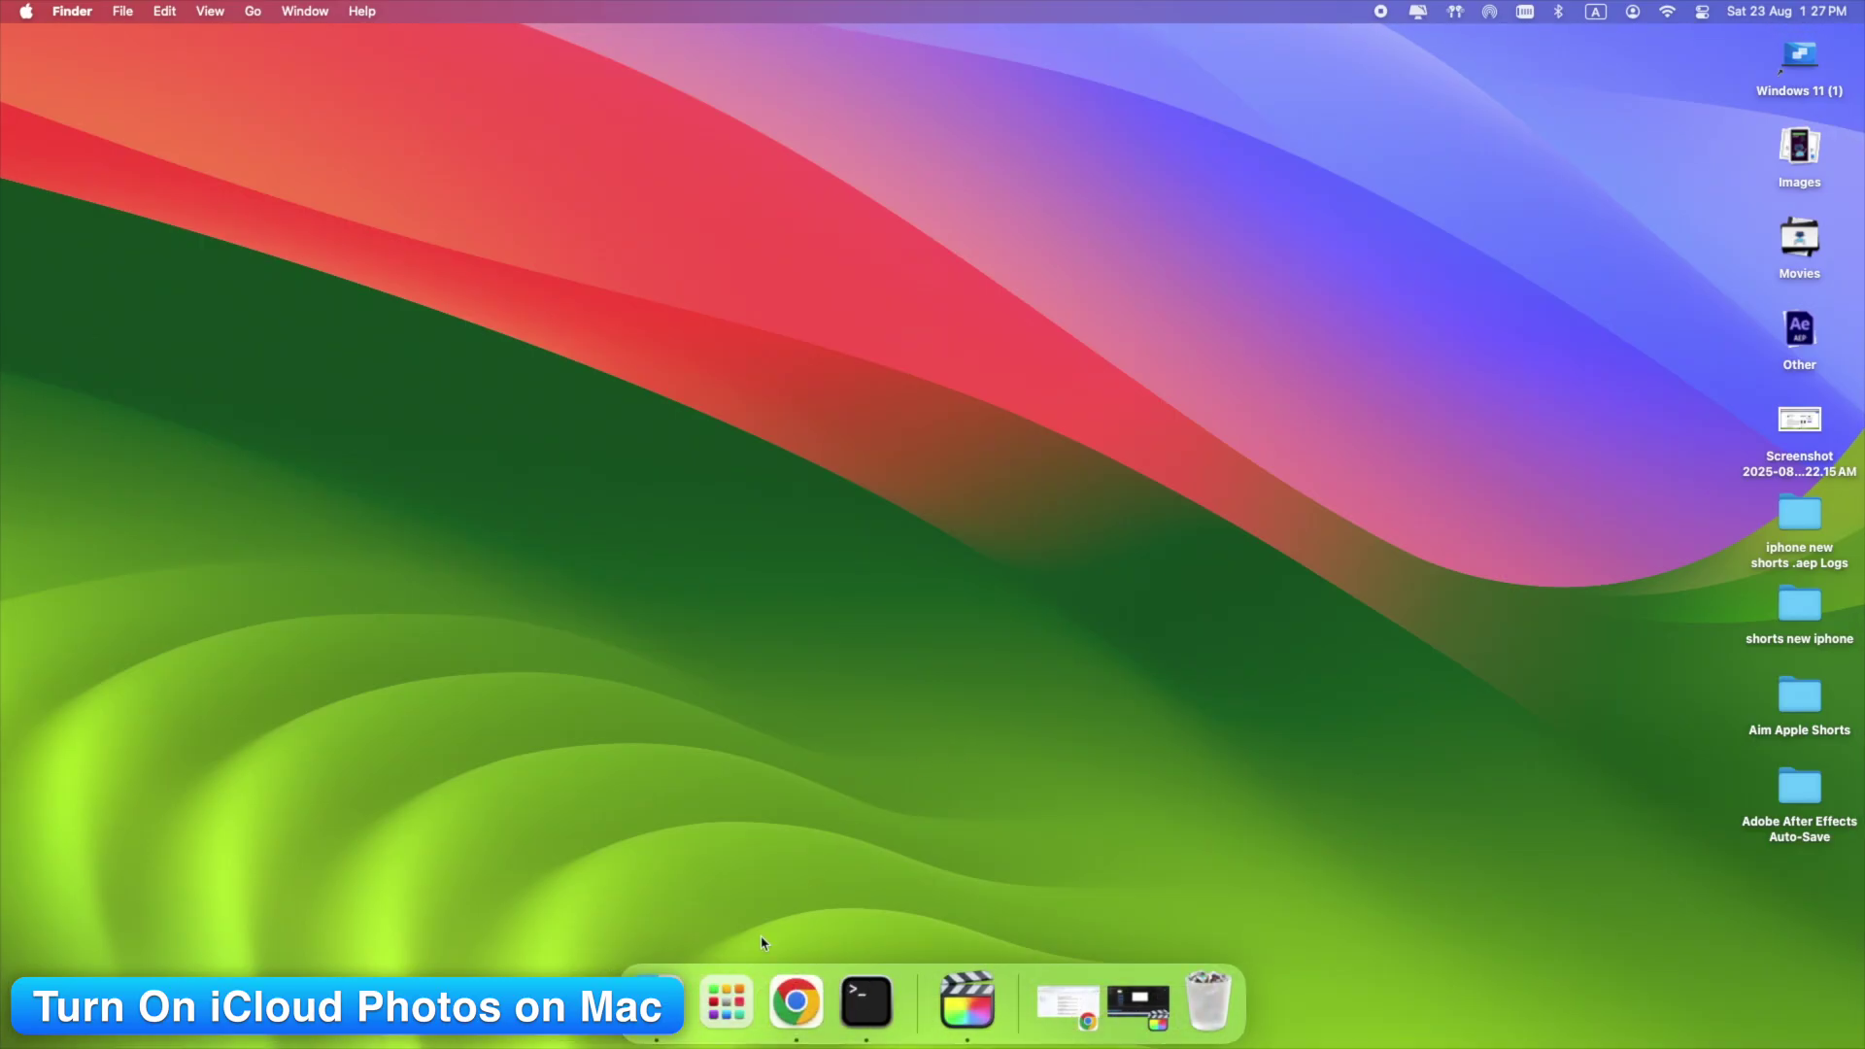
Step: Launch Photos on the Mac from Launchpad and open Photos > Settings
click(723, 1001)
text(phot)
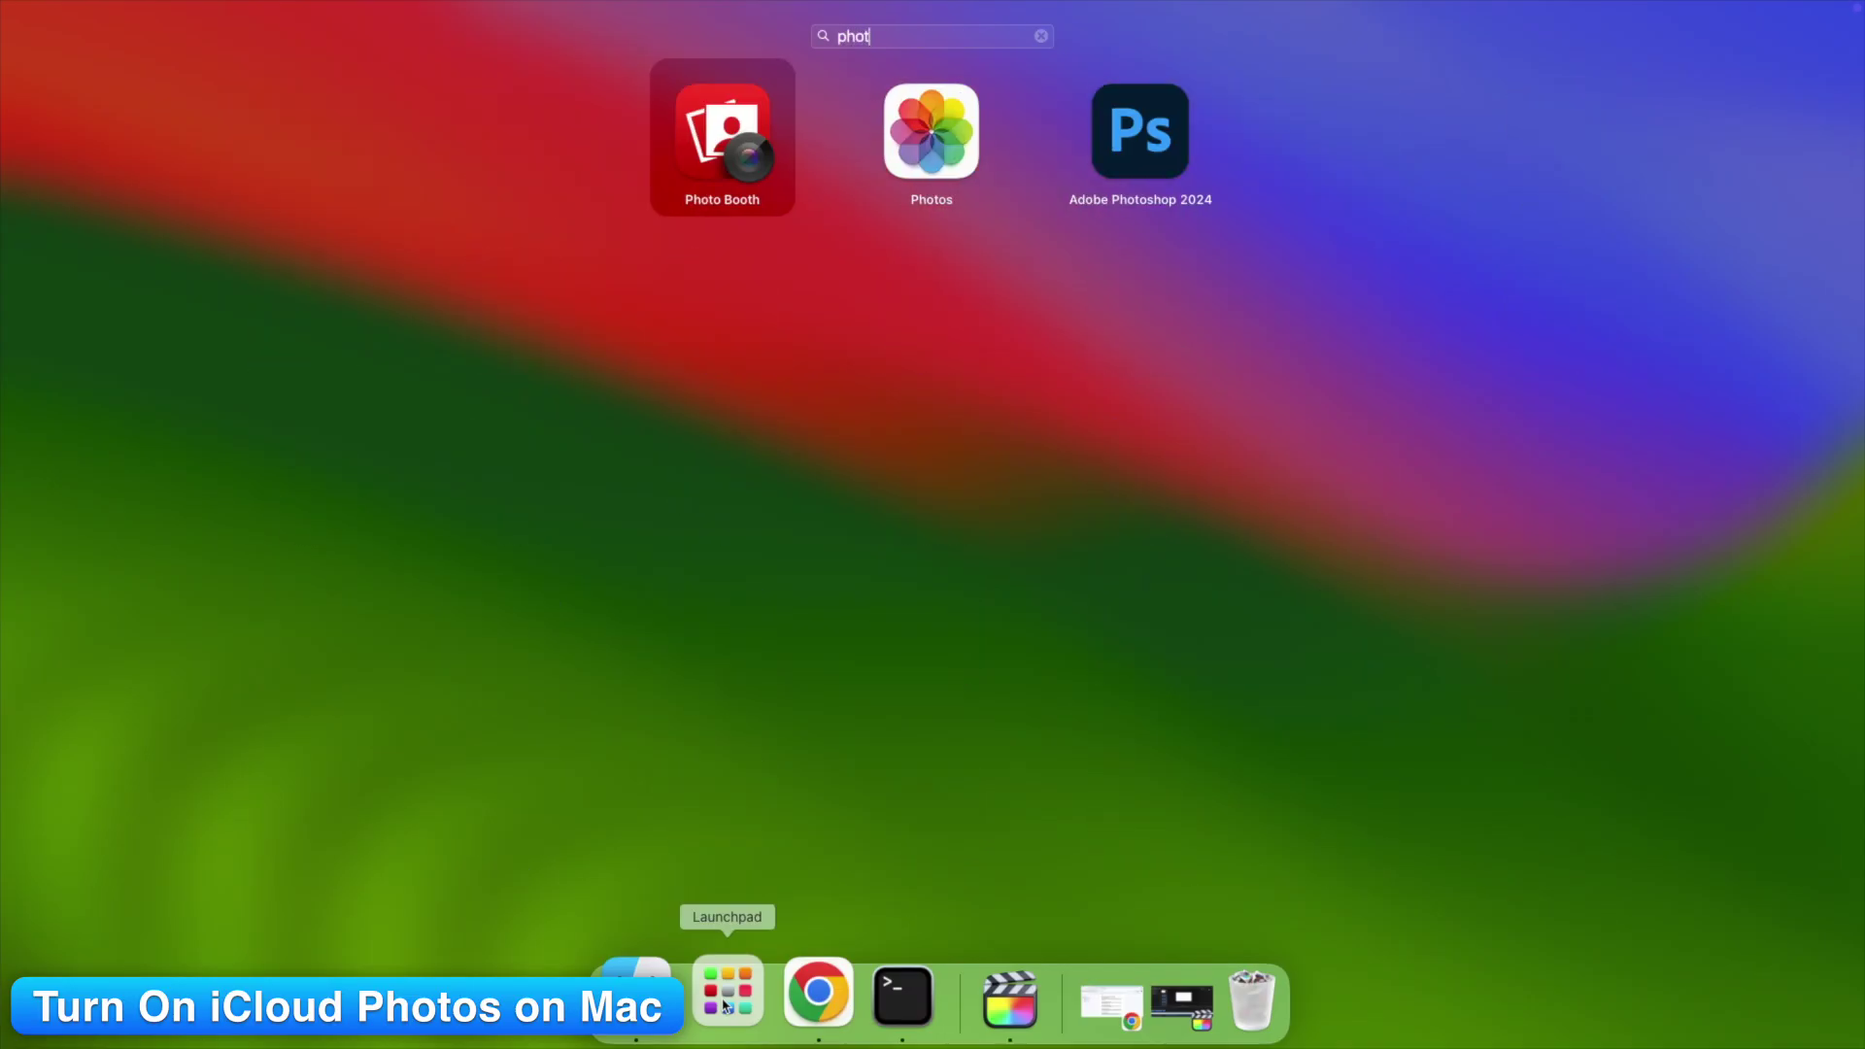
key(Right)
click(999, 121)
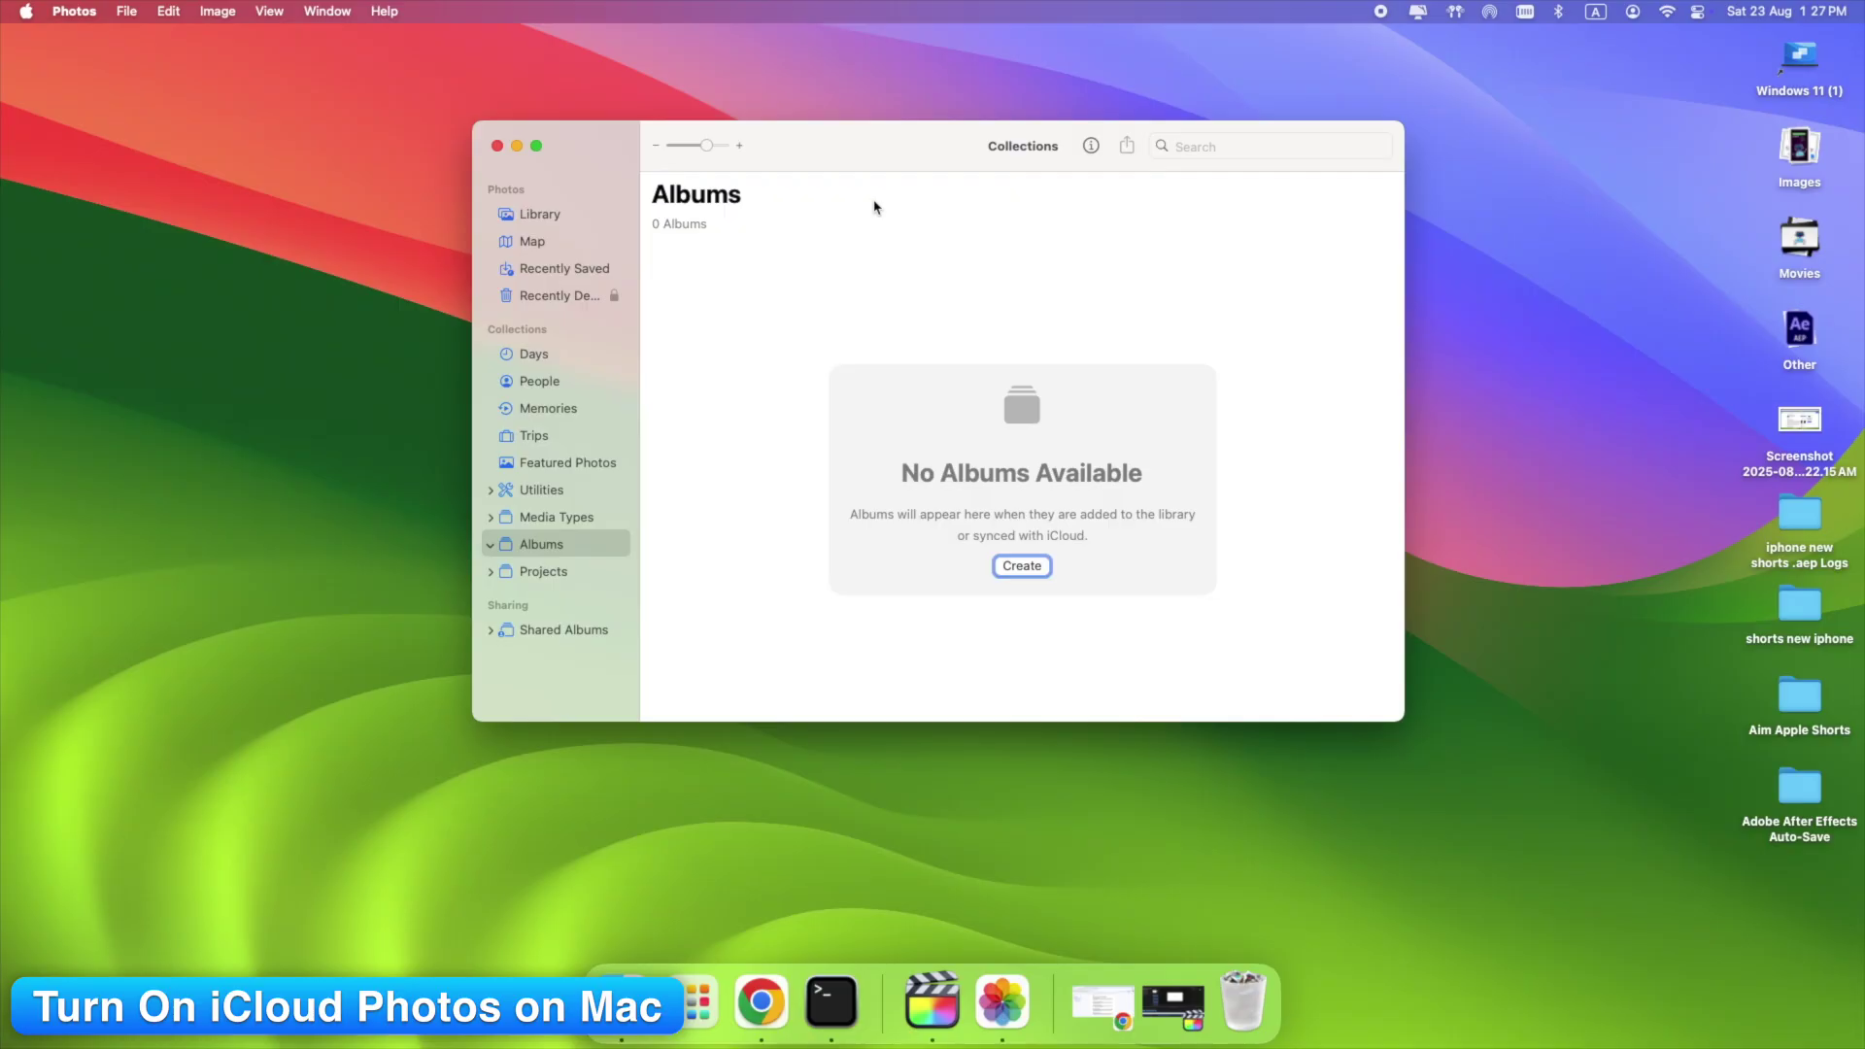
click(74, 11)
click(88, 75)
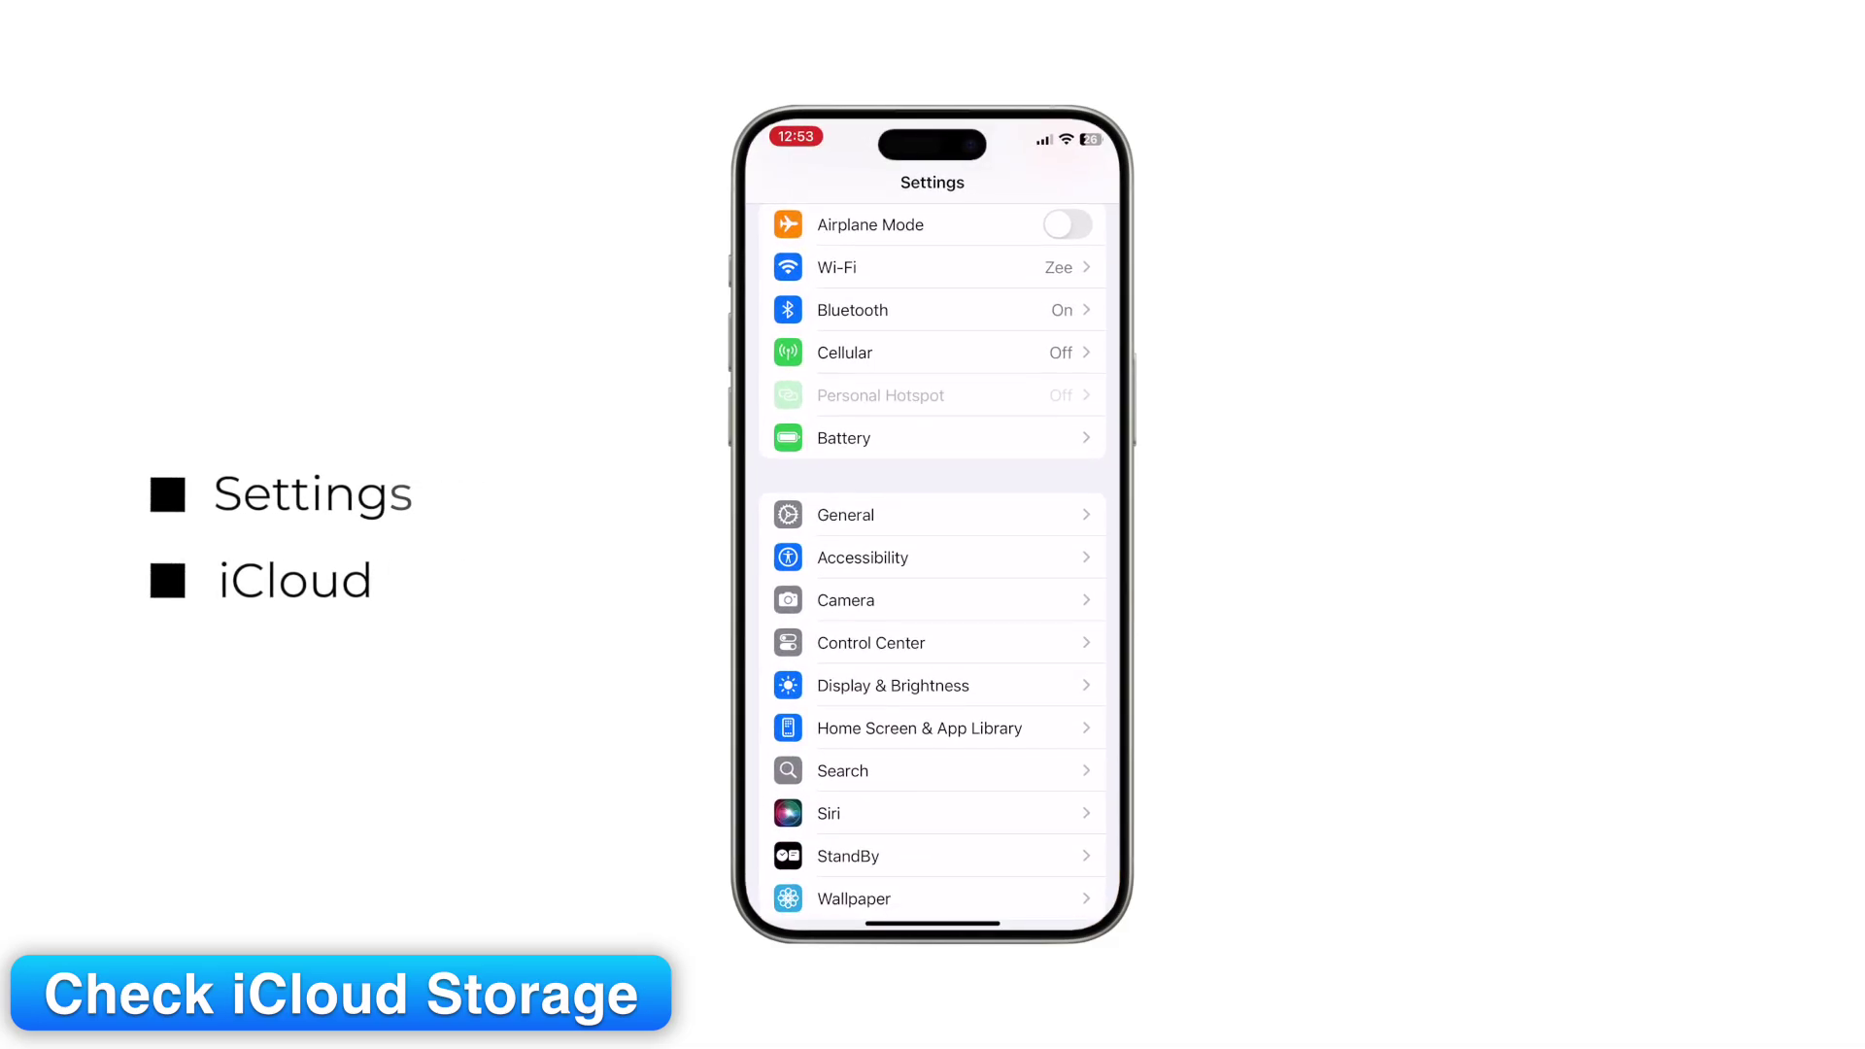
Step: Open the iPhone's iCloud page and scroll to see the full storage and paused saving
scroll(933, 563, down, 5)
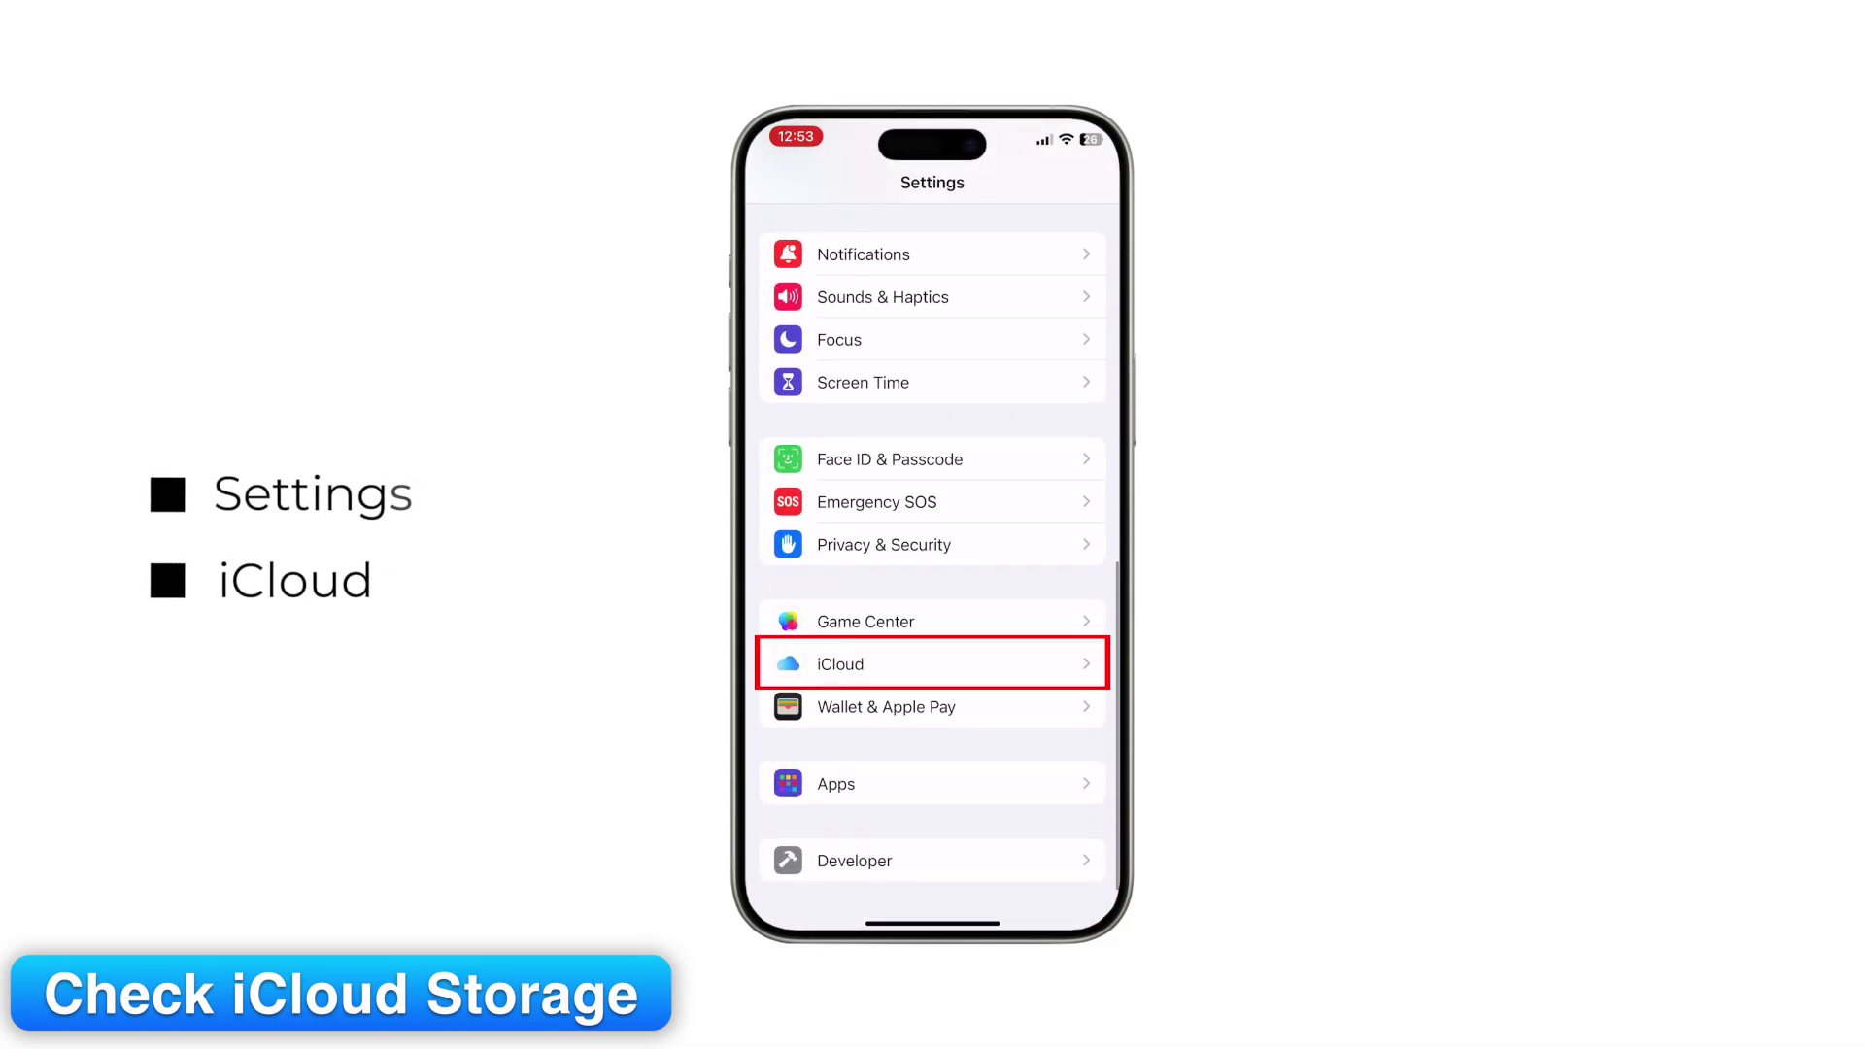
click(875, 658)
scroll(933, 563, down, 3)
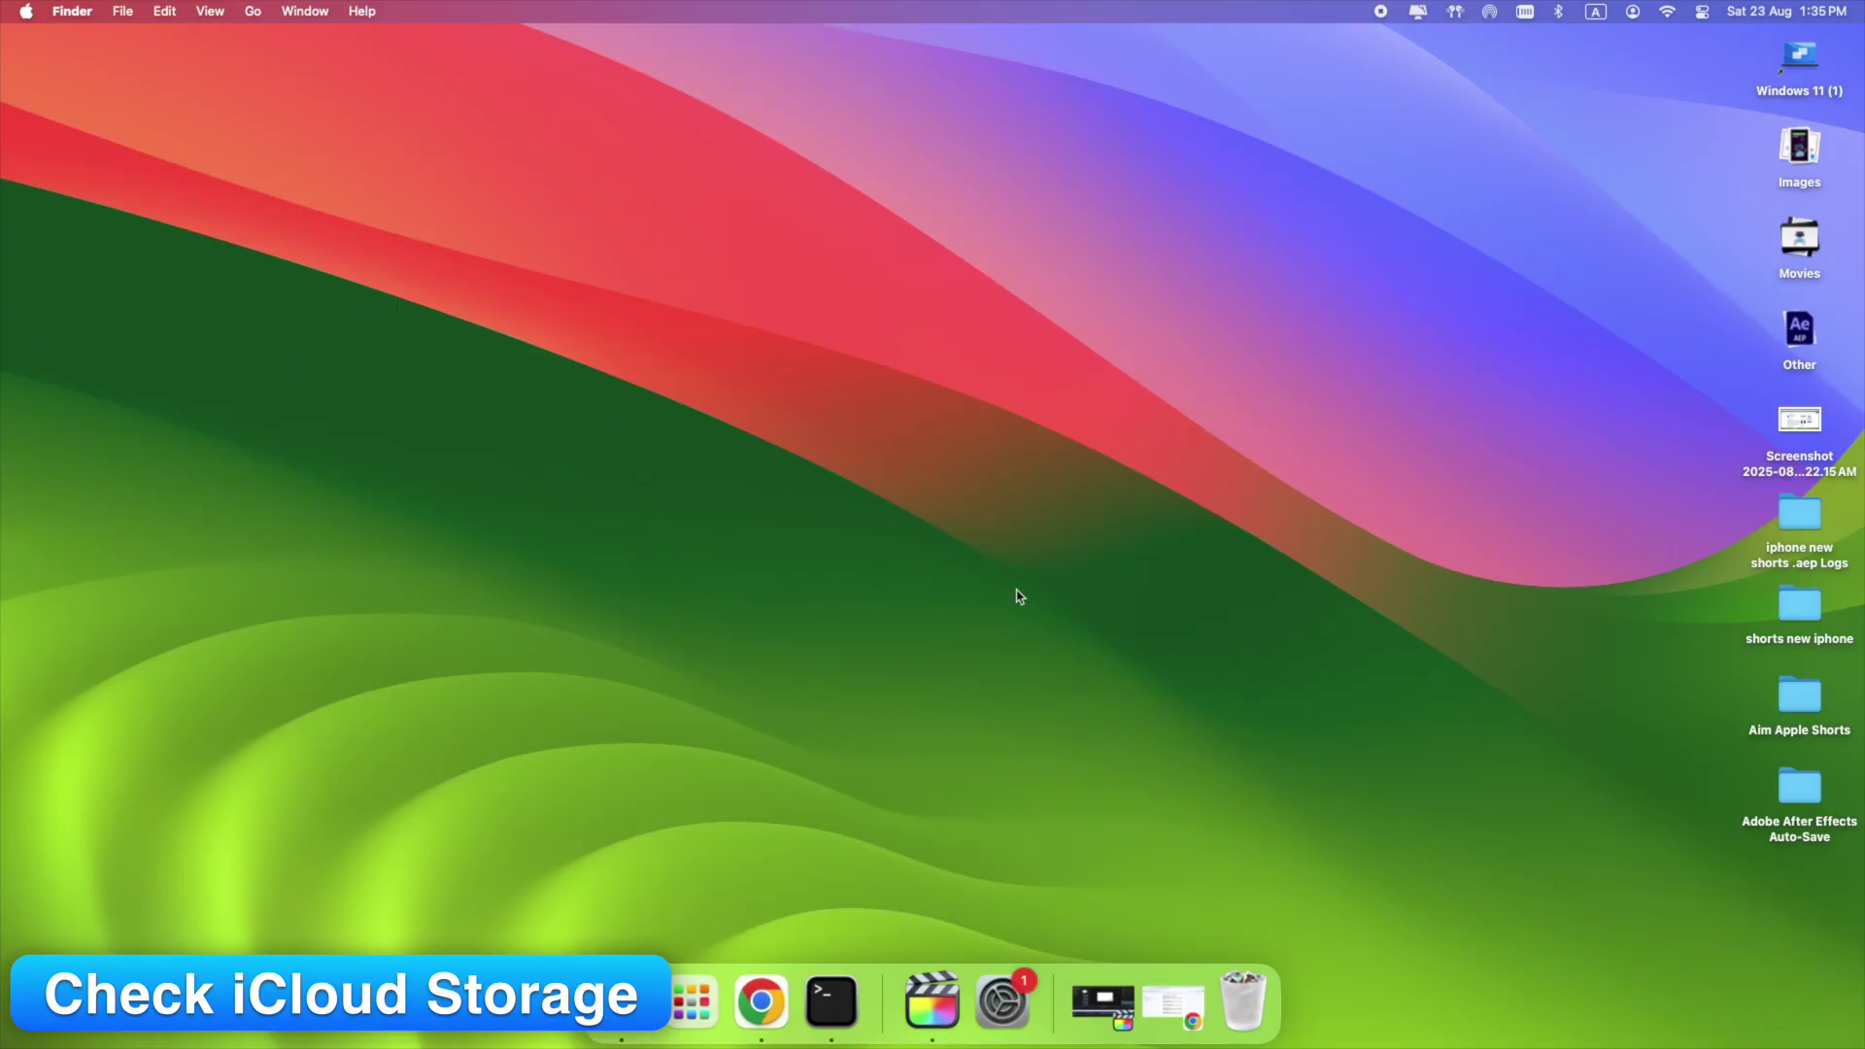
Step: Open Manage… under System Settings > Apple Account > iCloud, showing 4.5 of 5 GB used
click(1003, 1000)
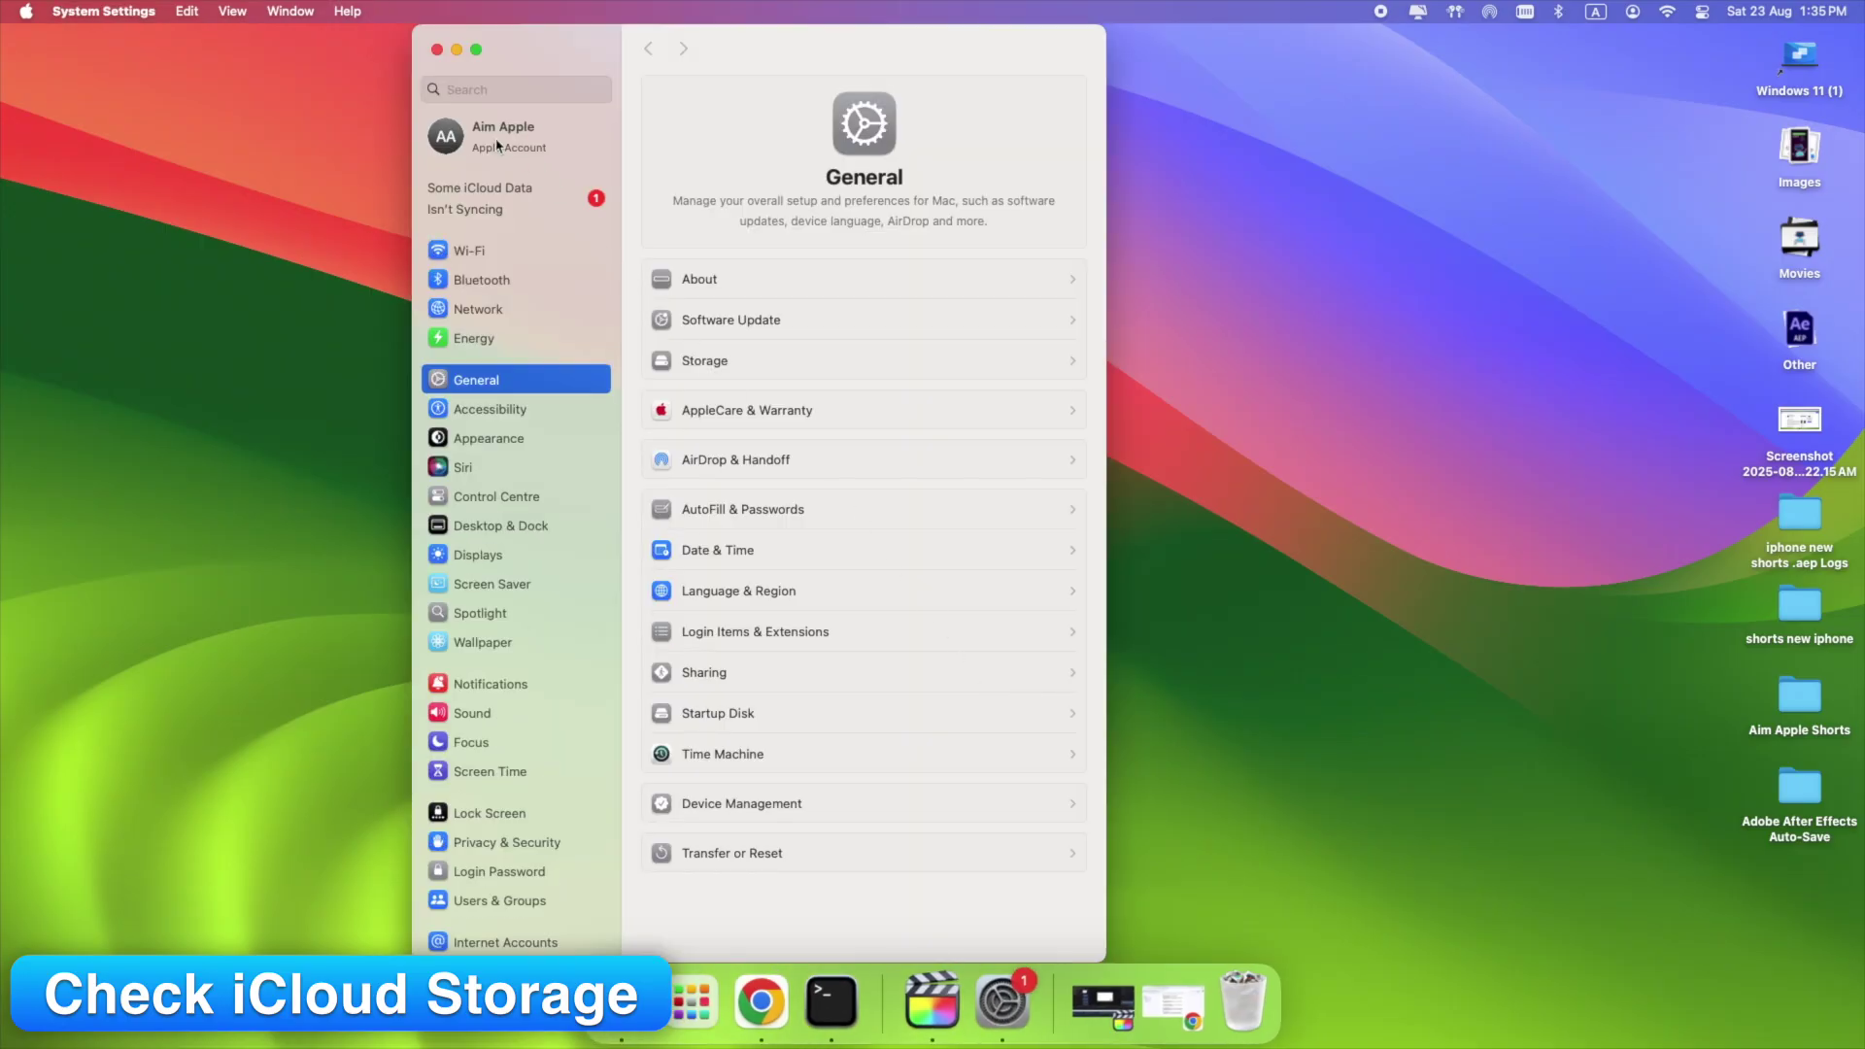
click(501, 147)
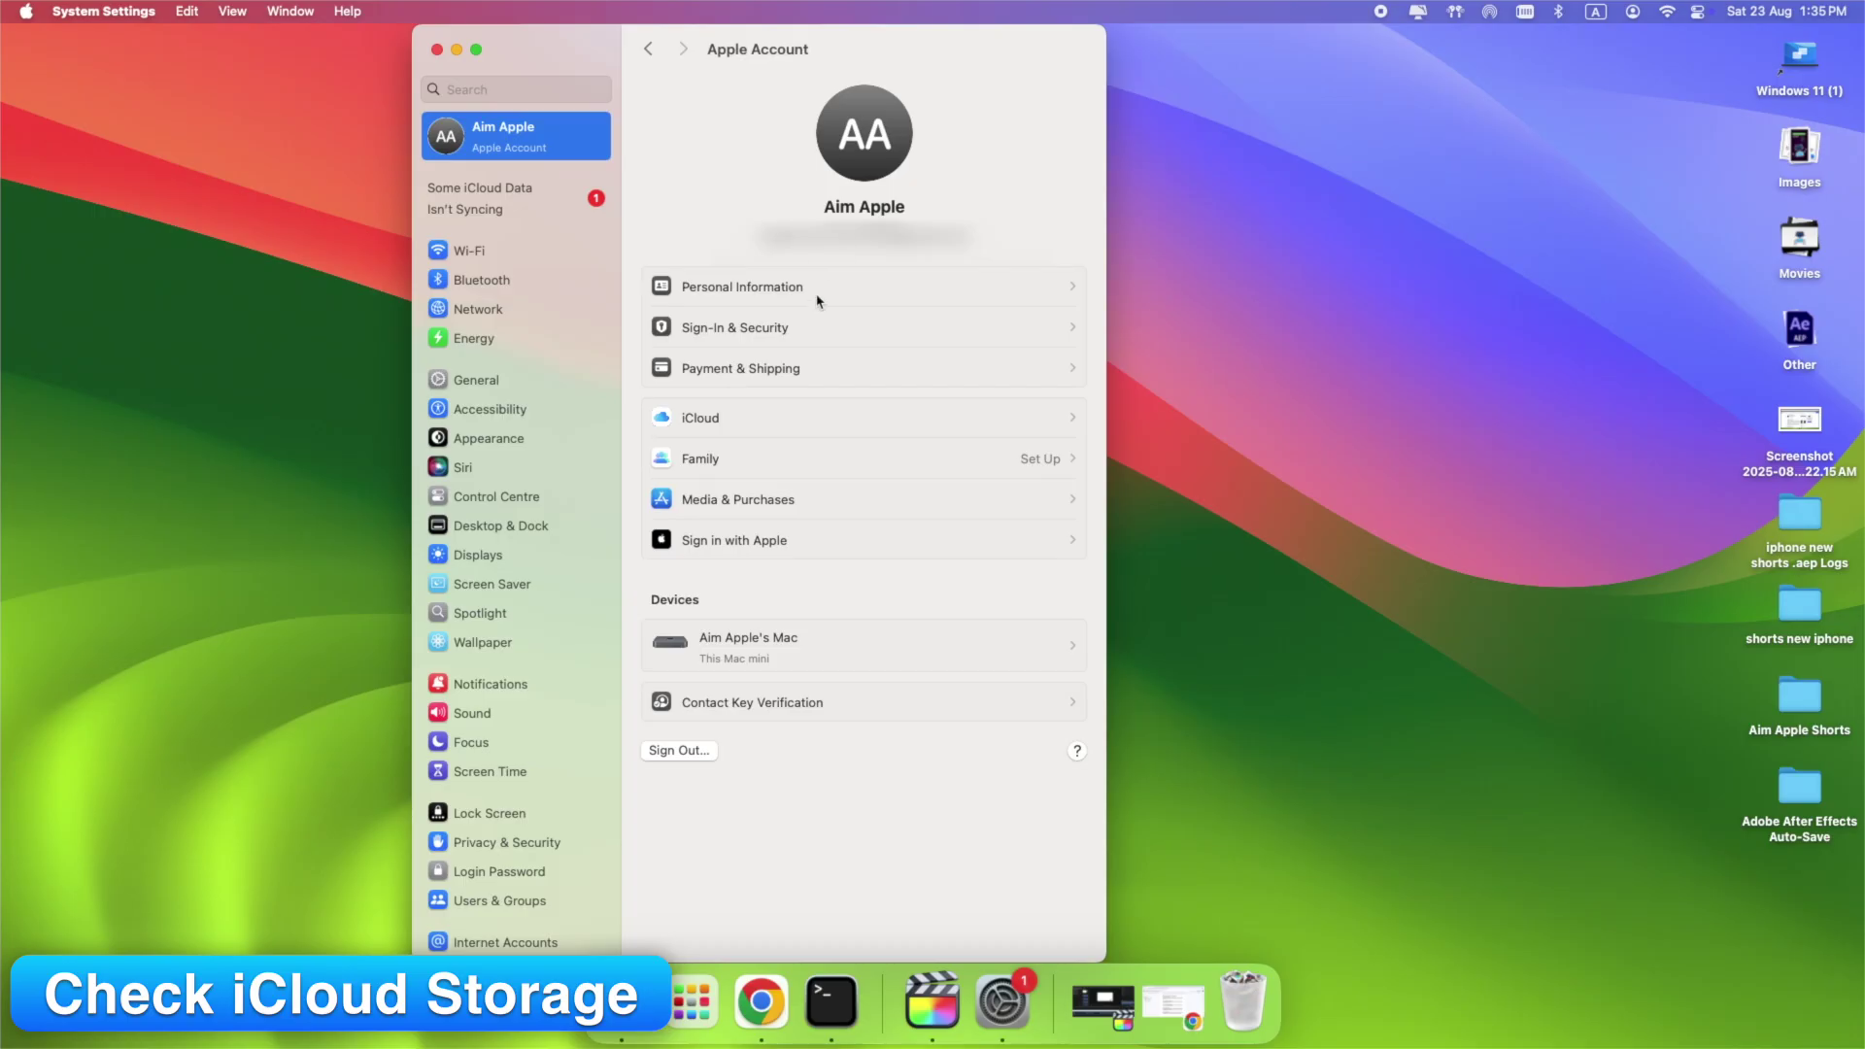
click(689, 423)
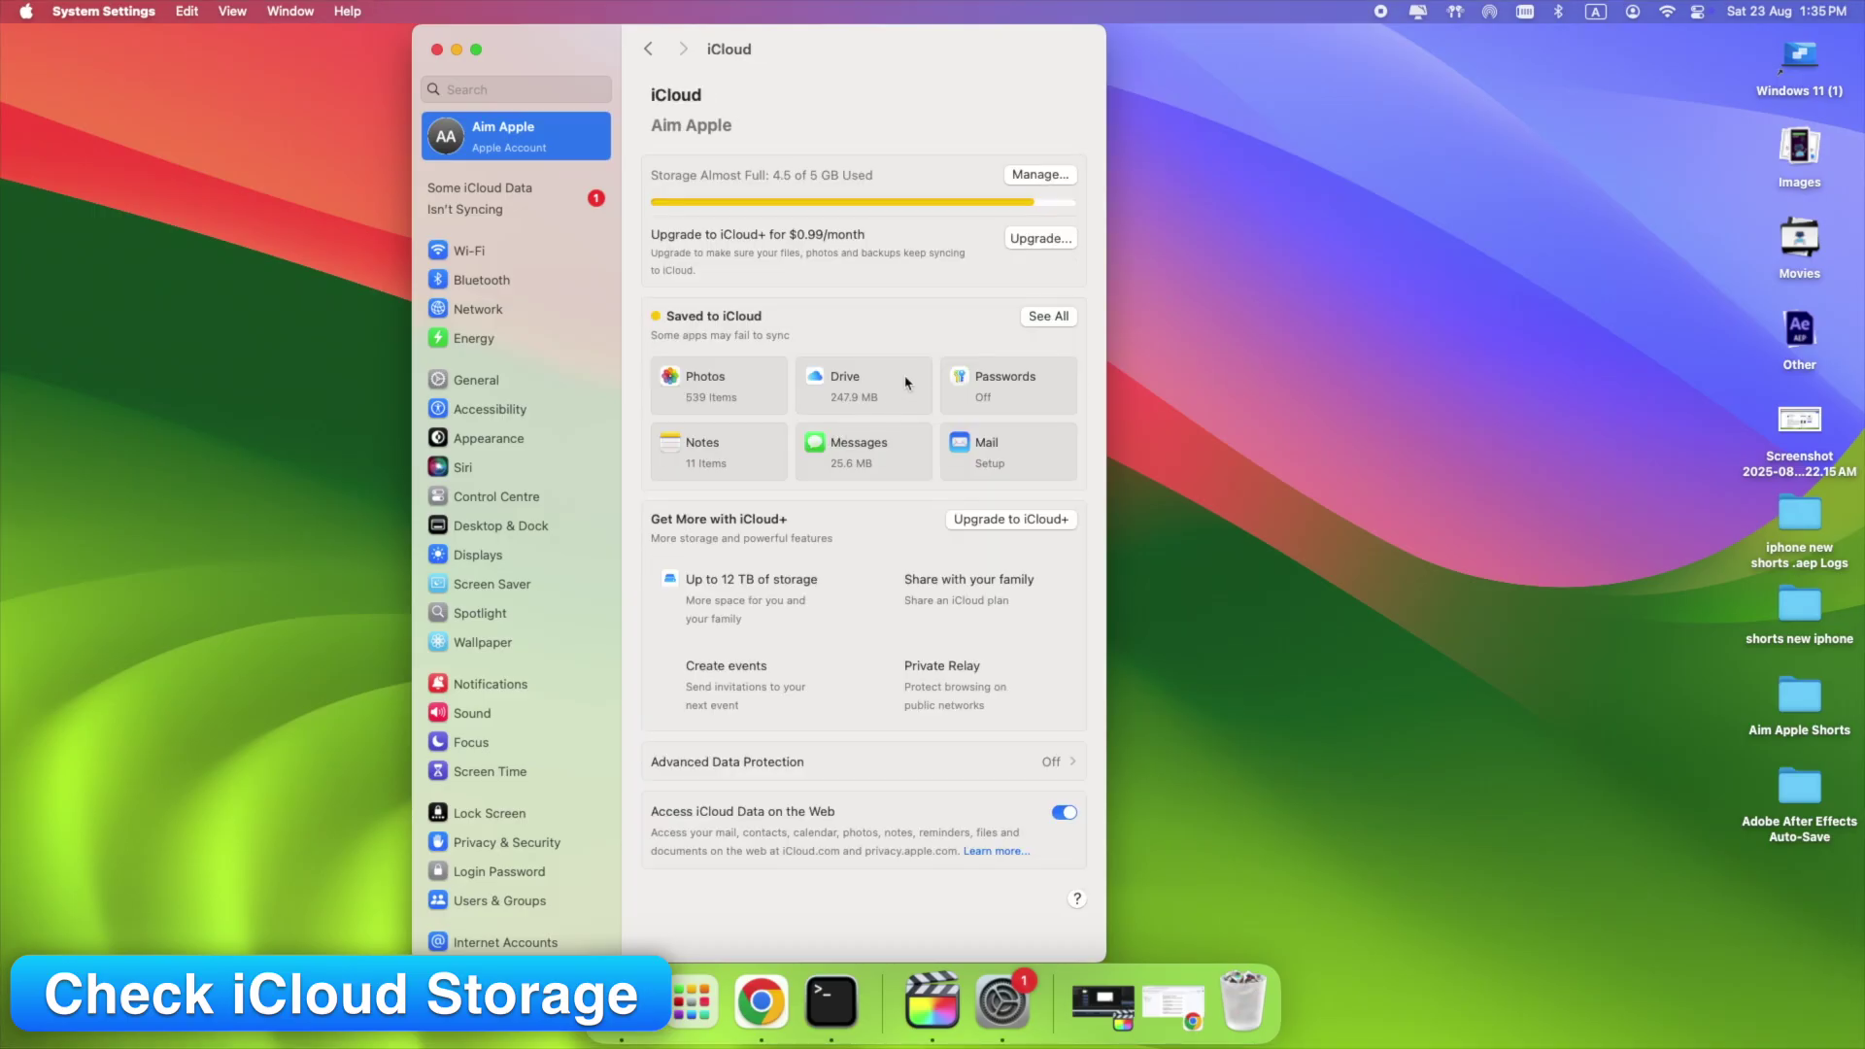
click(1062, 176)
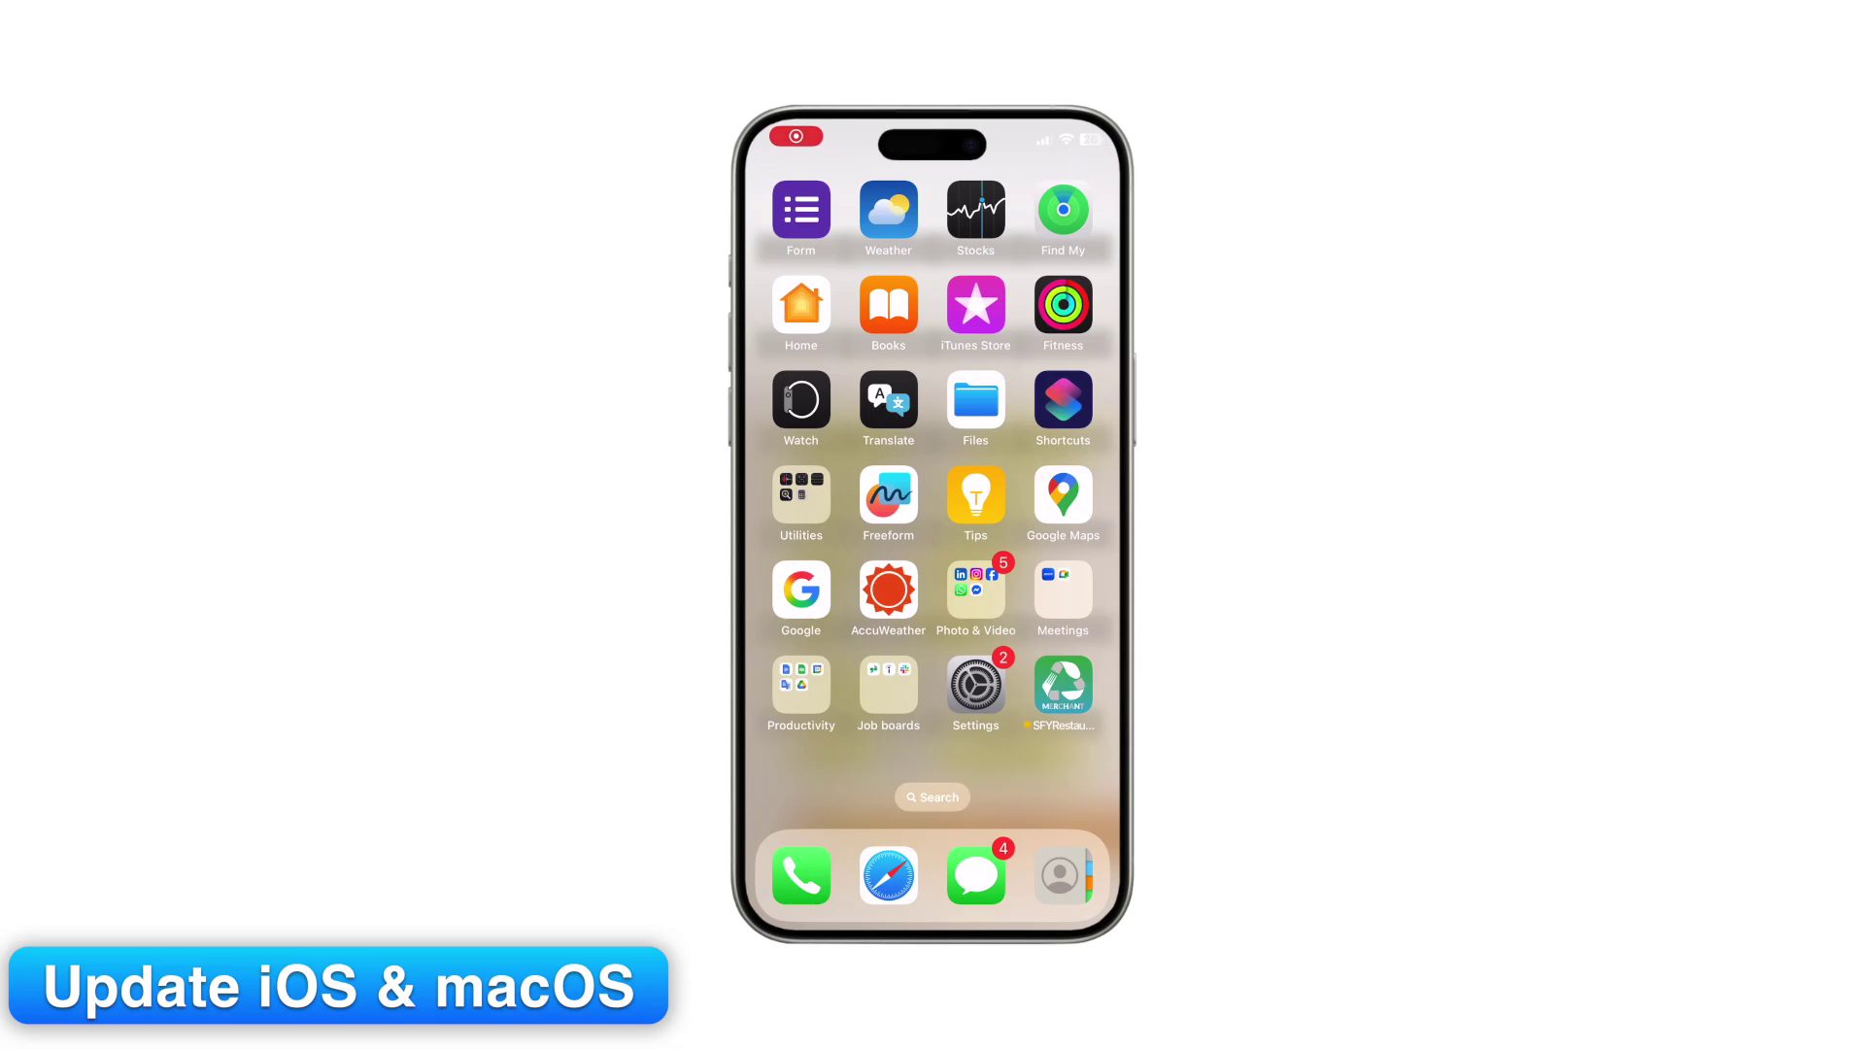
Step: Open General > Software Update on the iPhone, revealing iOS 18.6.2 (445.5 MB) available
click(976, 685)
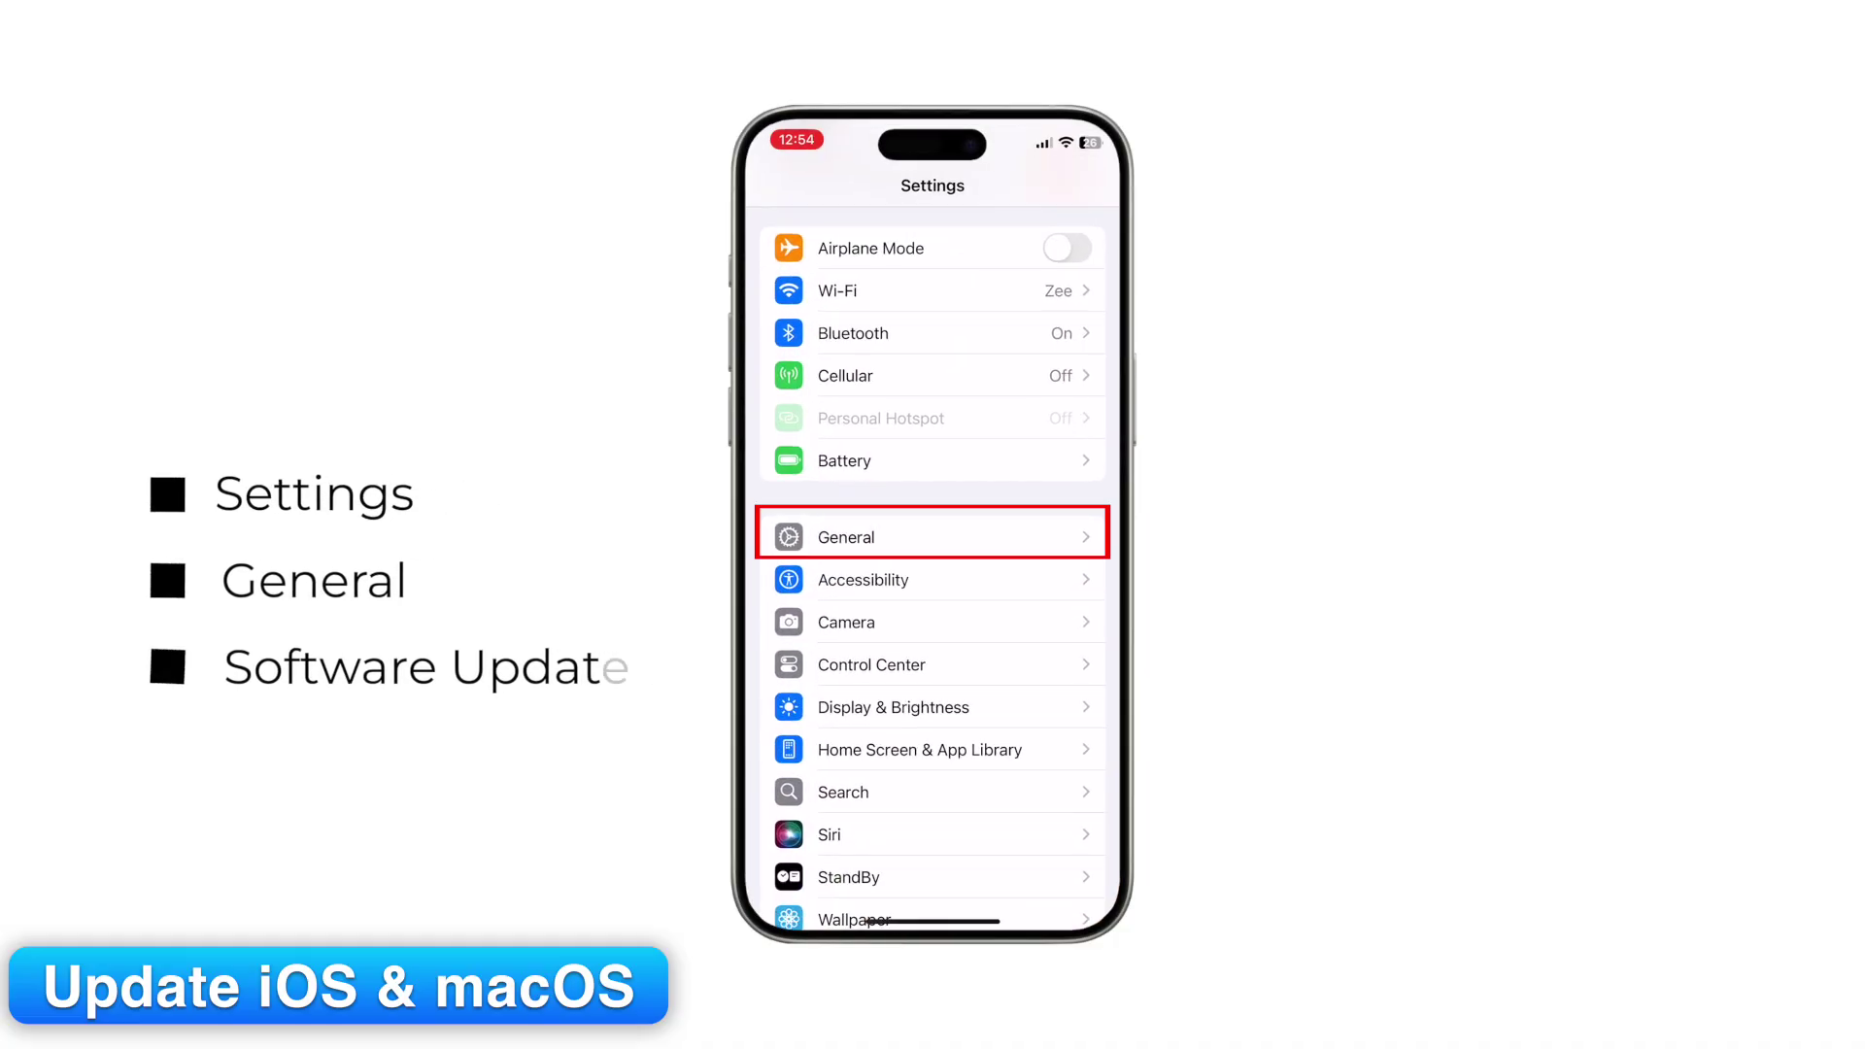
click(845, 535)
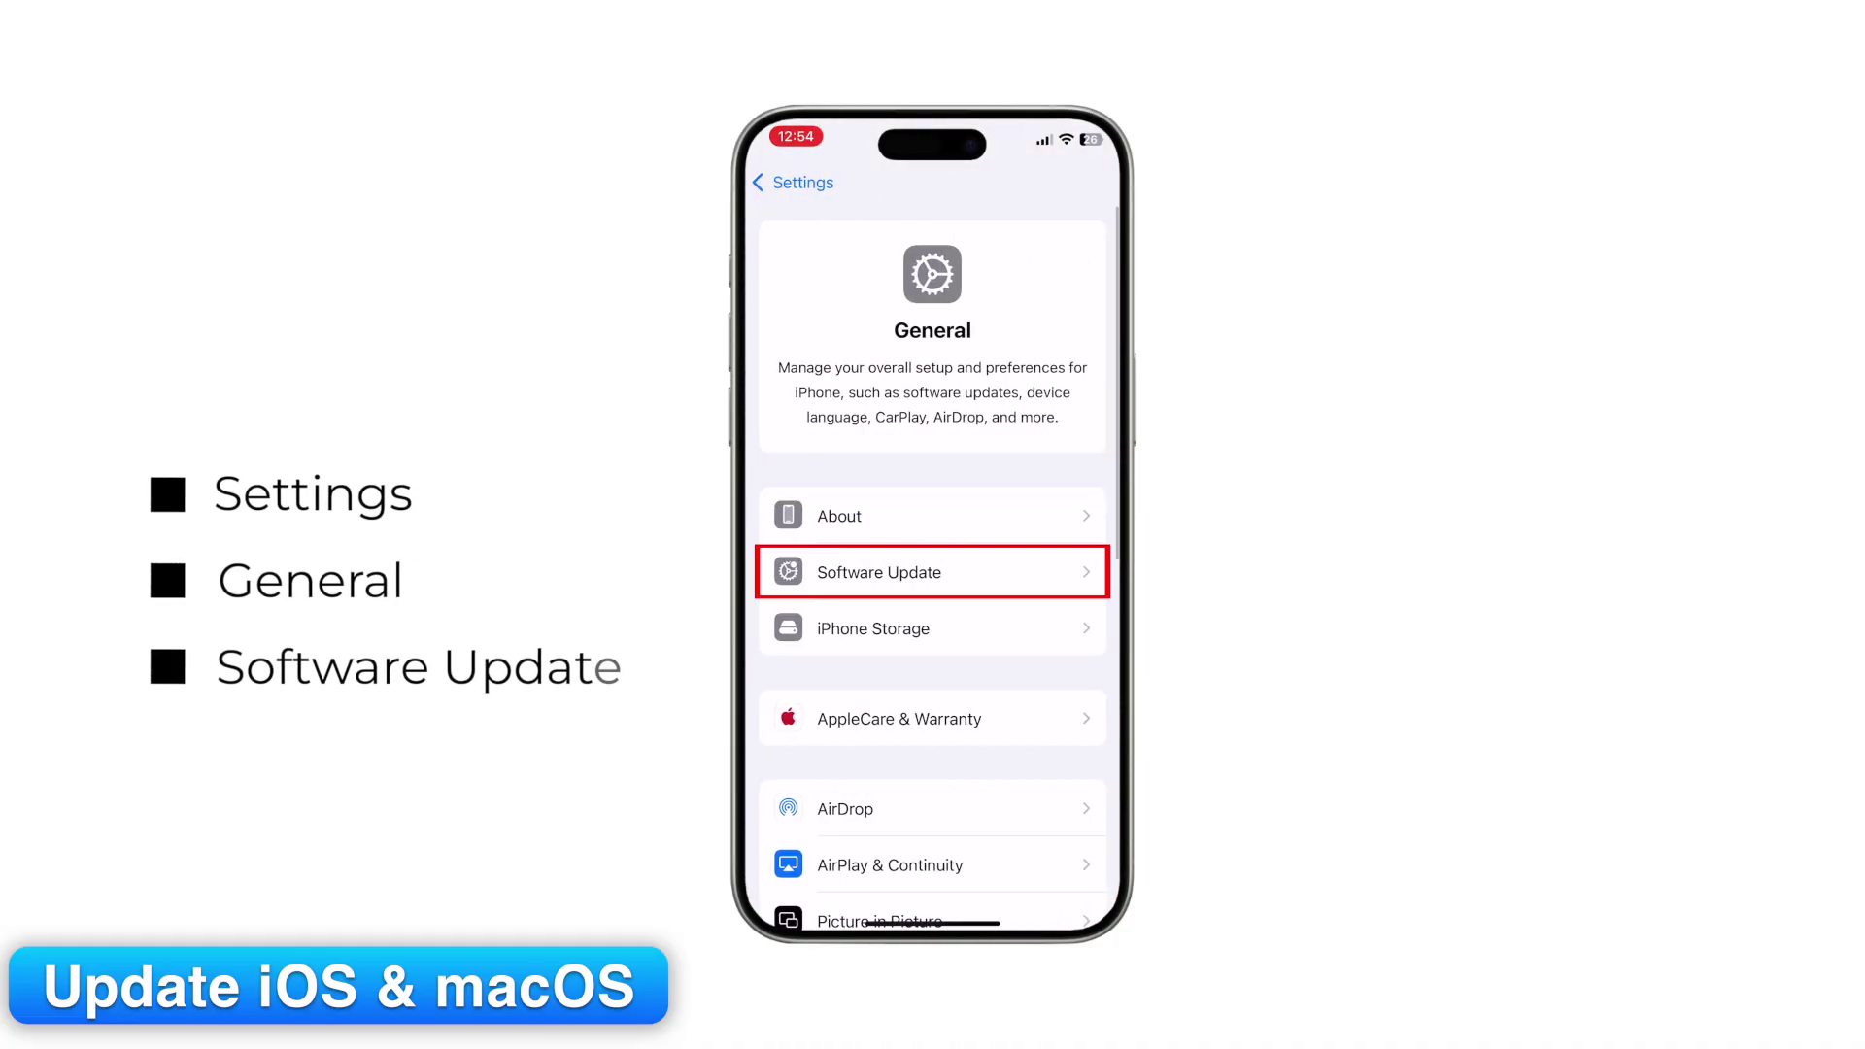
click(880, 572)
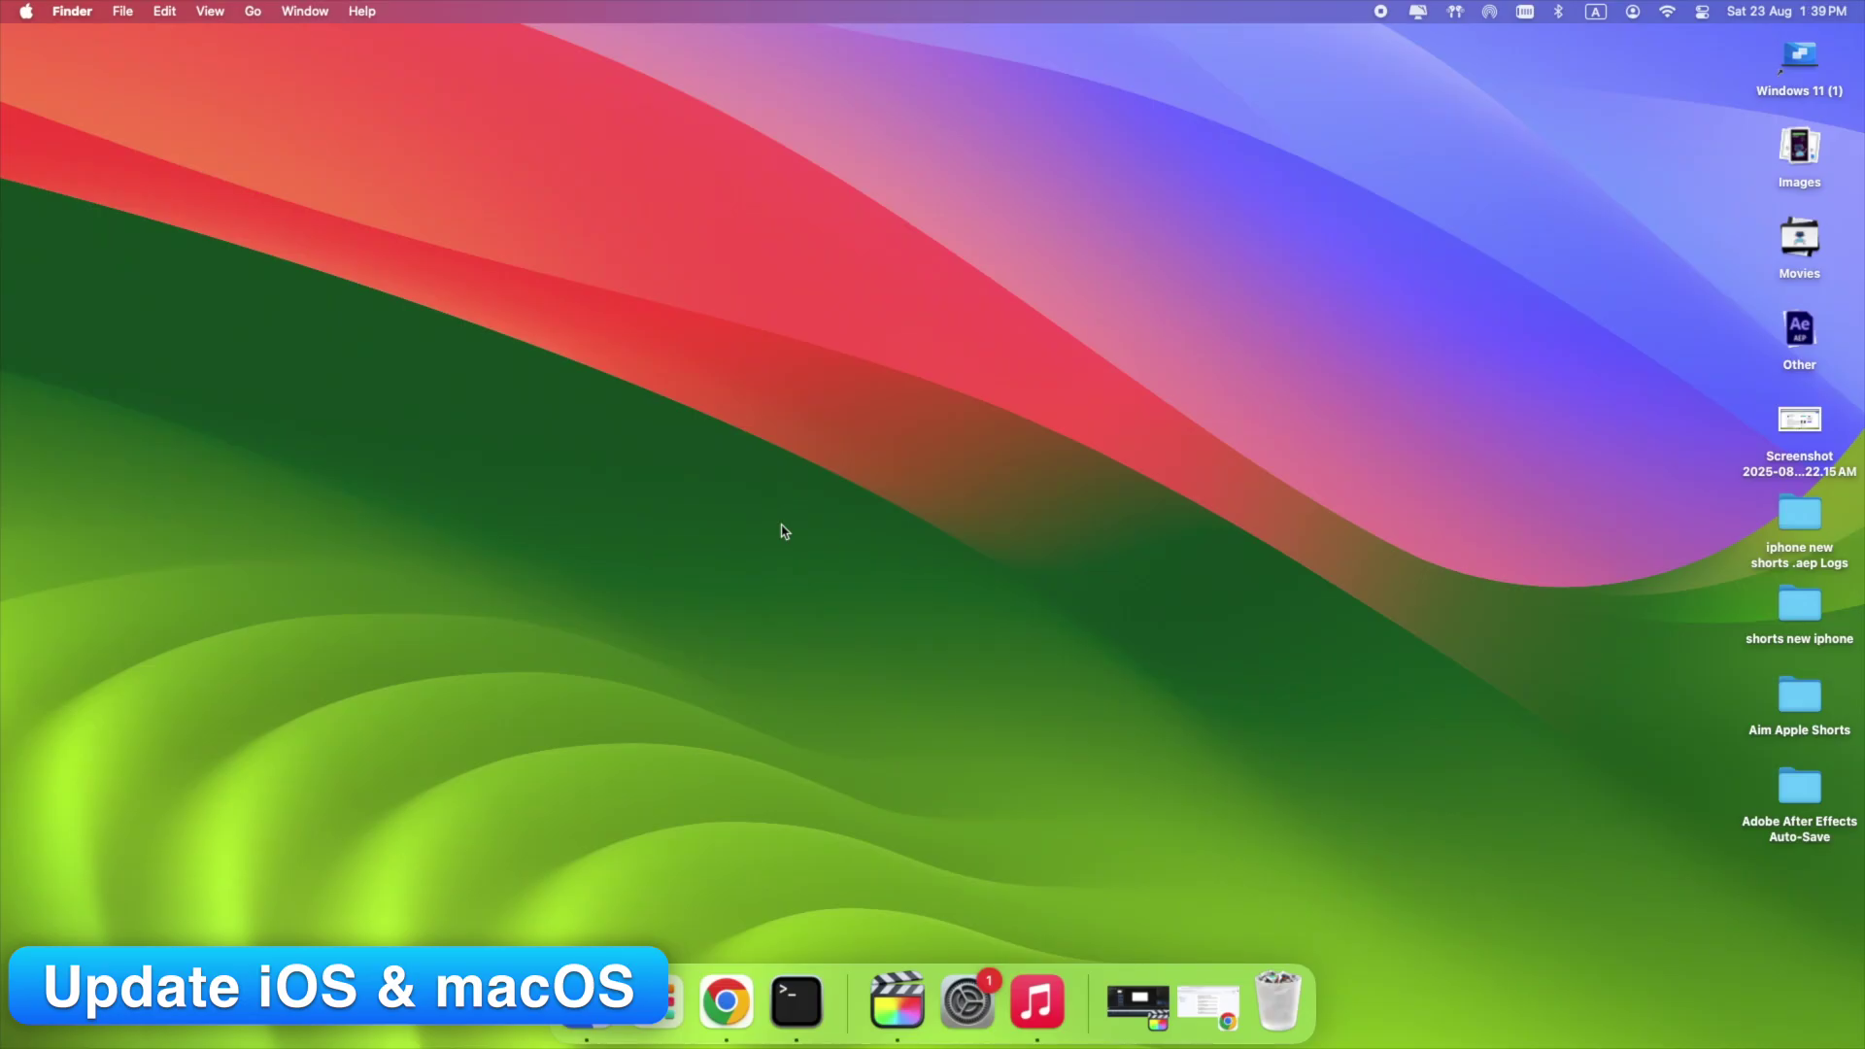
Step: Check Mac Software Update for macOS Sequoia 15.6.1, then turn the iPhone's Sync this iPhone back on
click(965, 989)
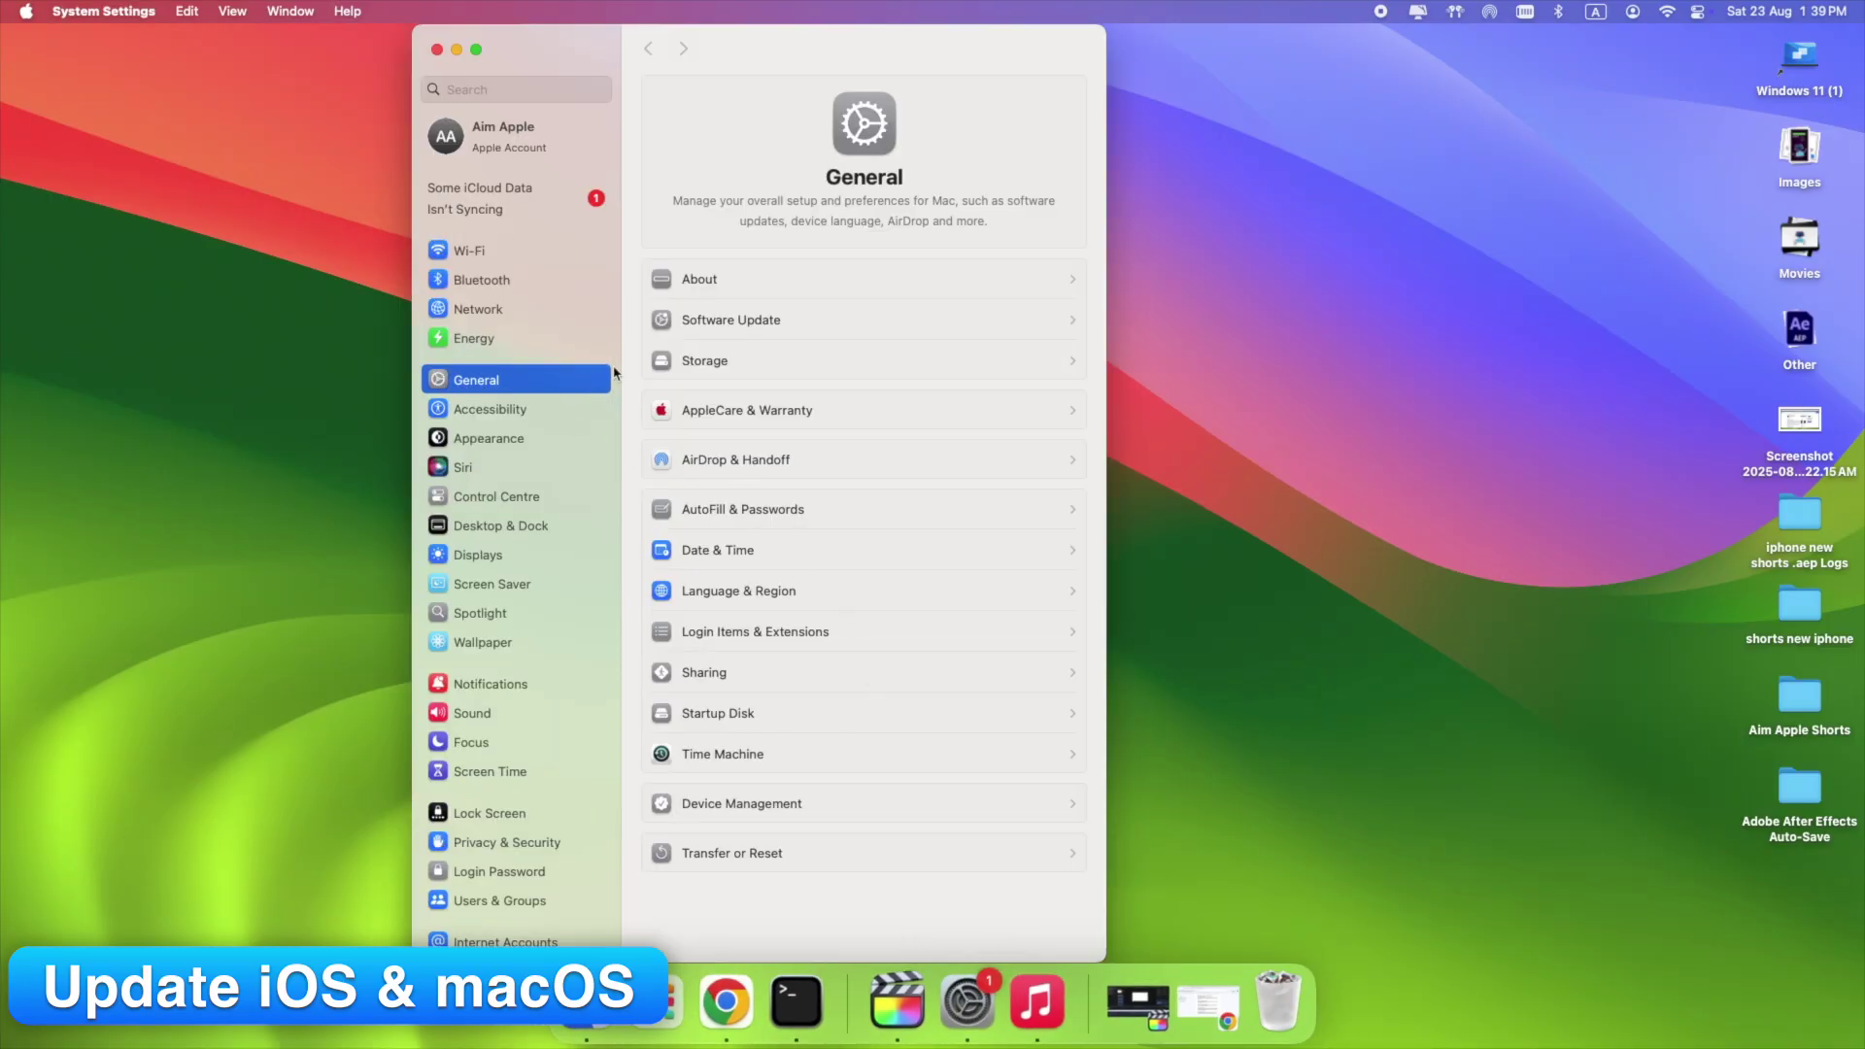
click(775, 321)
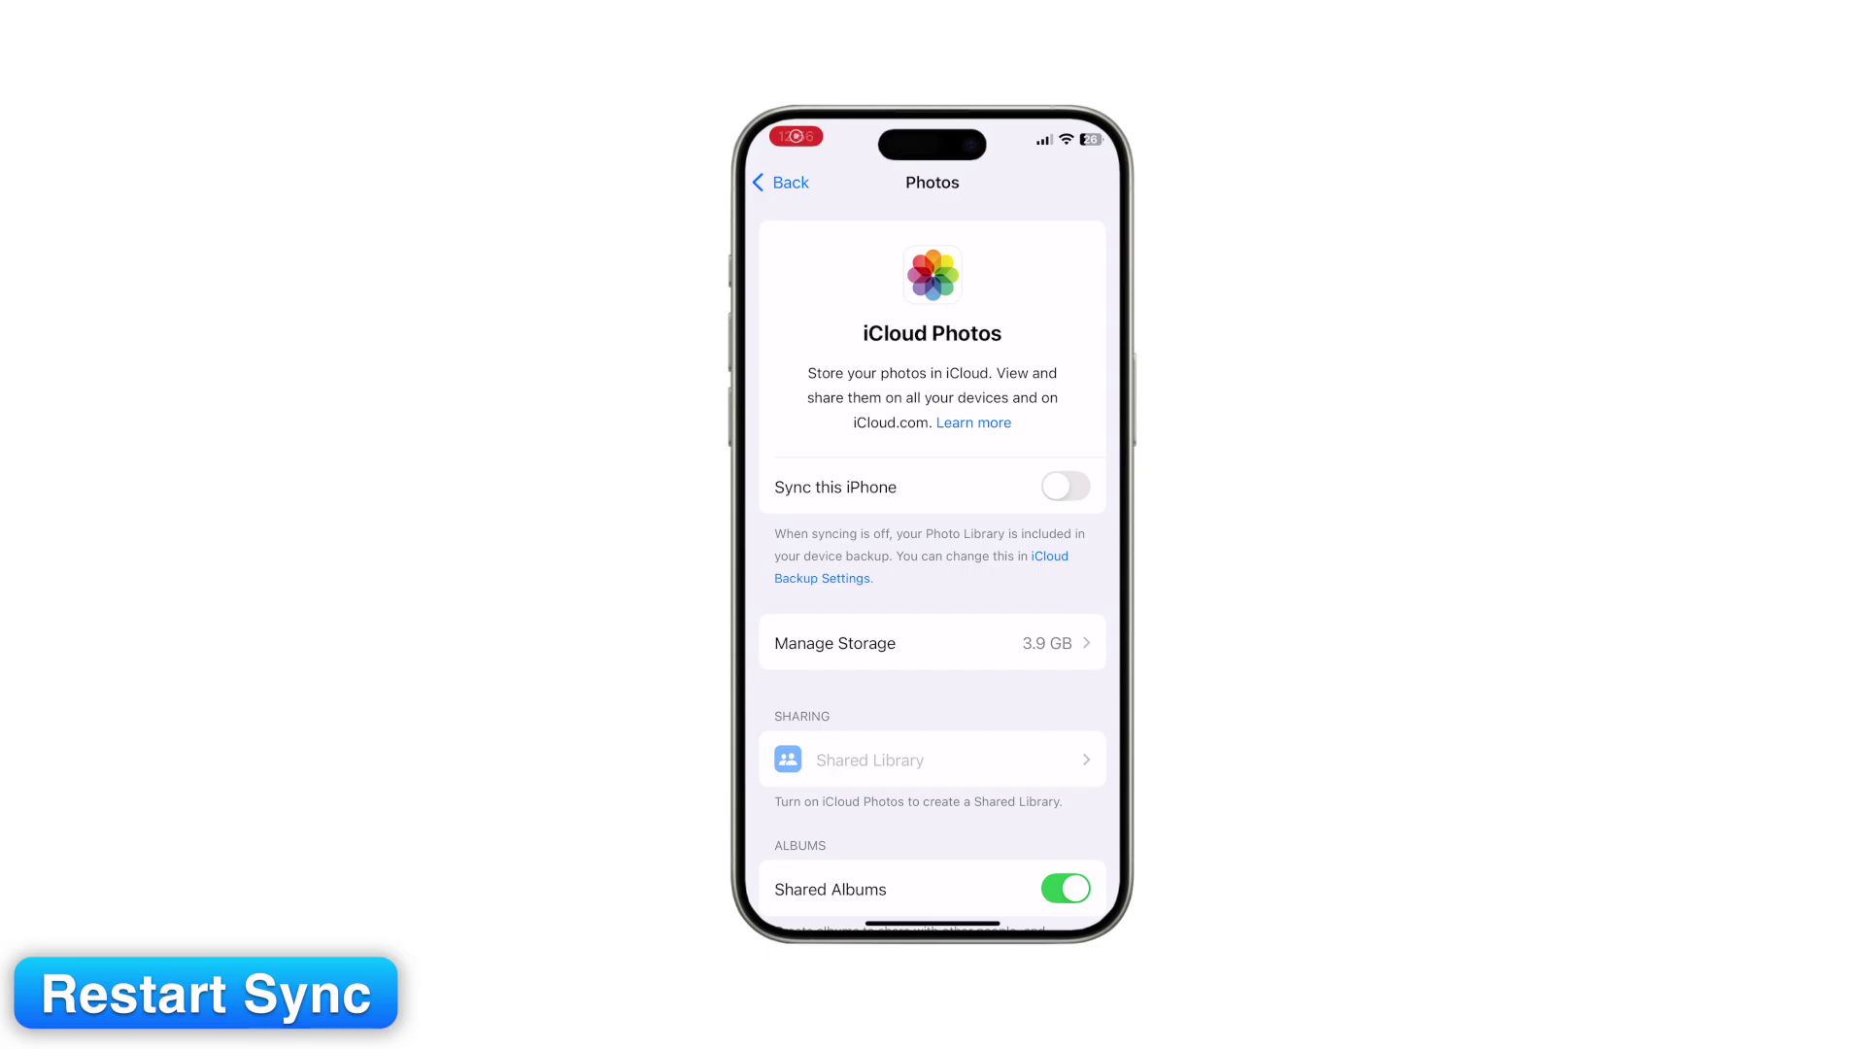
click(1066, 486)
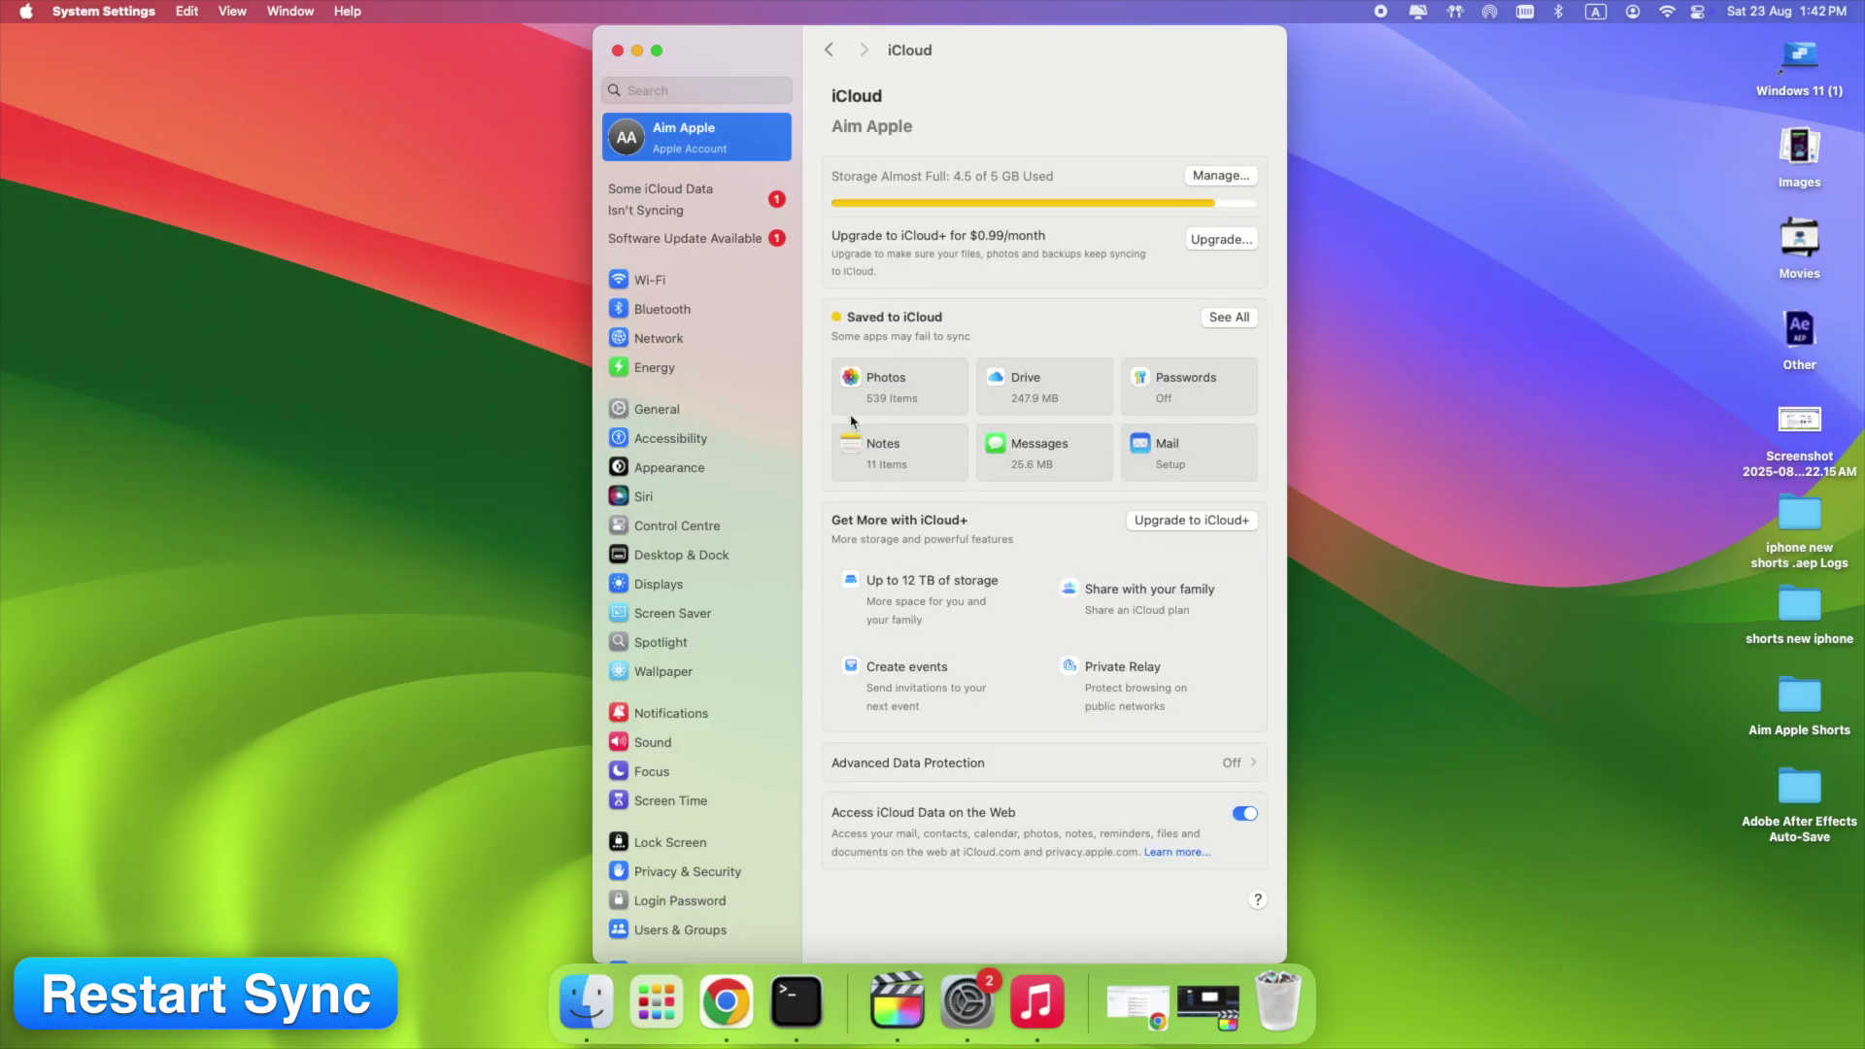
Step: Turn off Sync this Mac in iCloud Photos, cancelling the password prompt on re-enabling
click(876, 394)
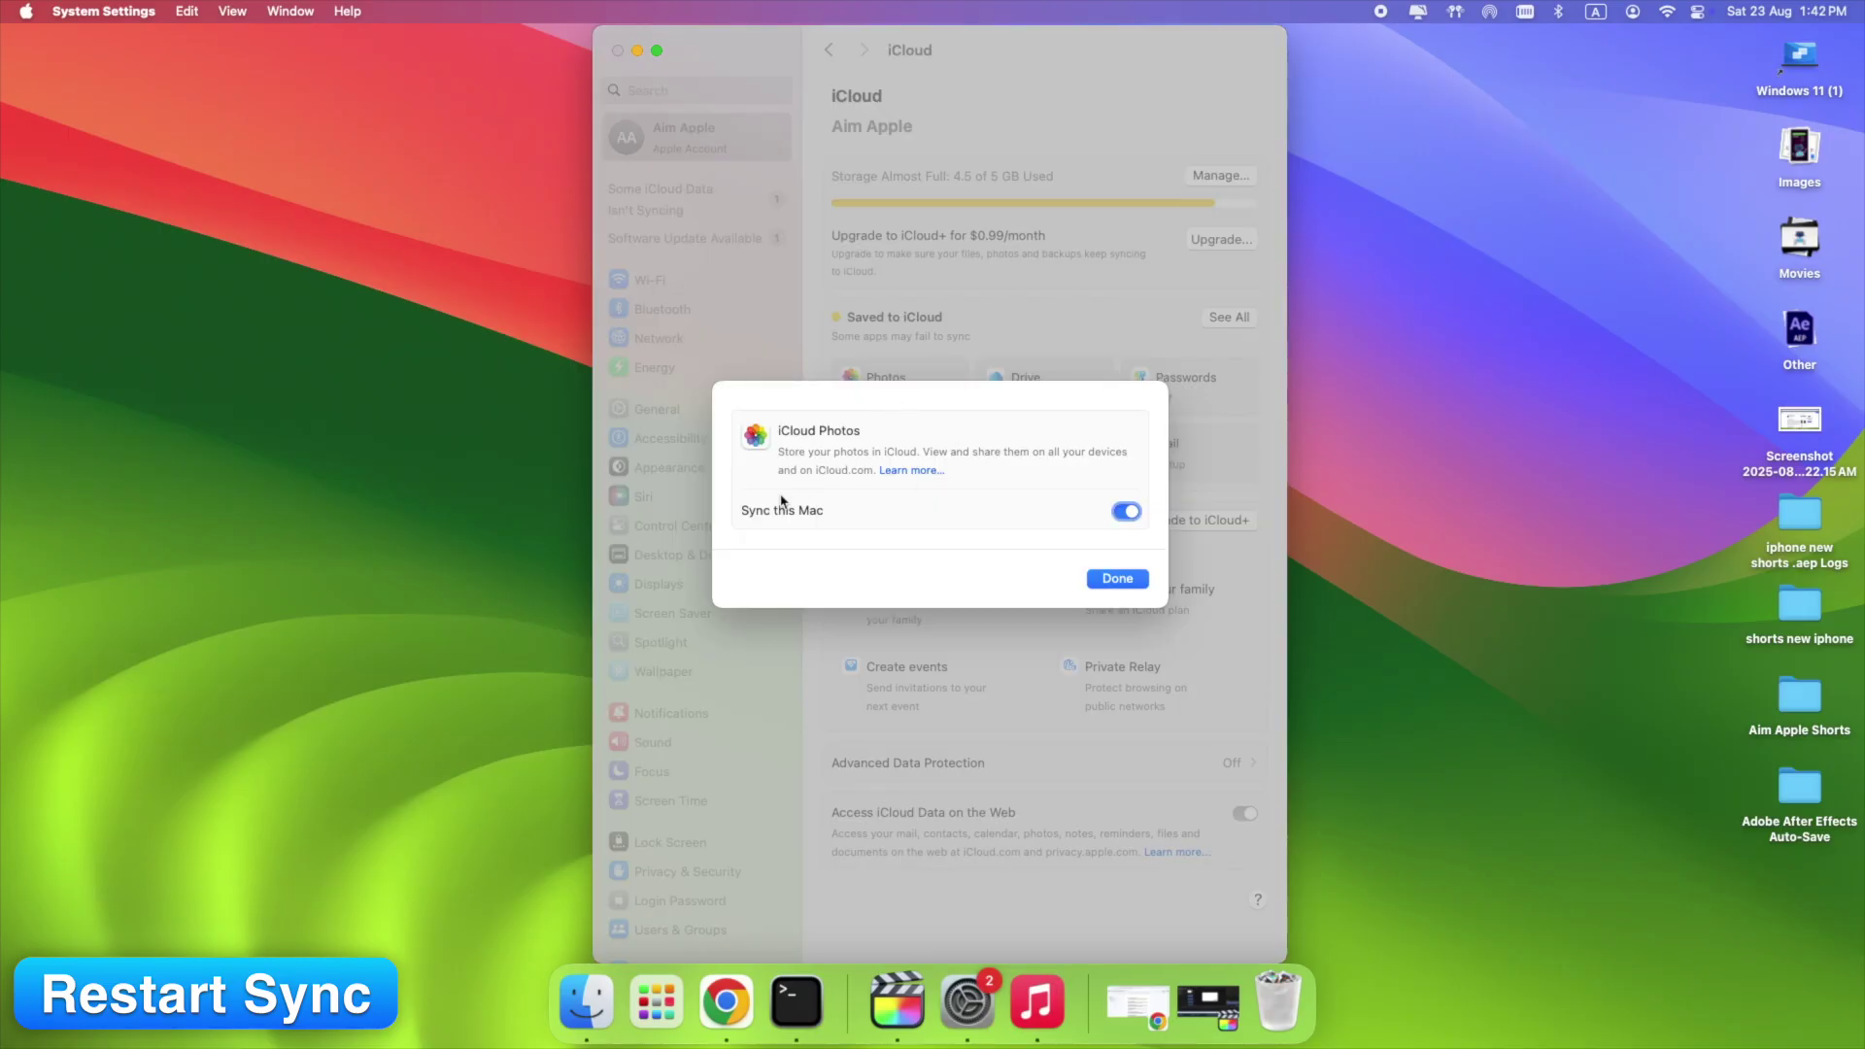
click(1124, 511)
click(1126, 511)
click(1059, 542)
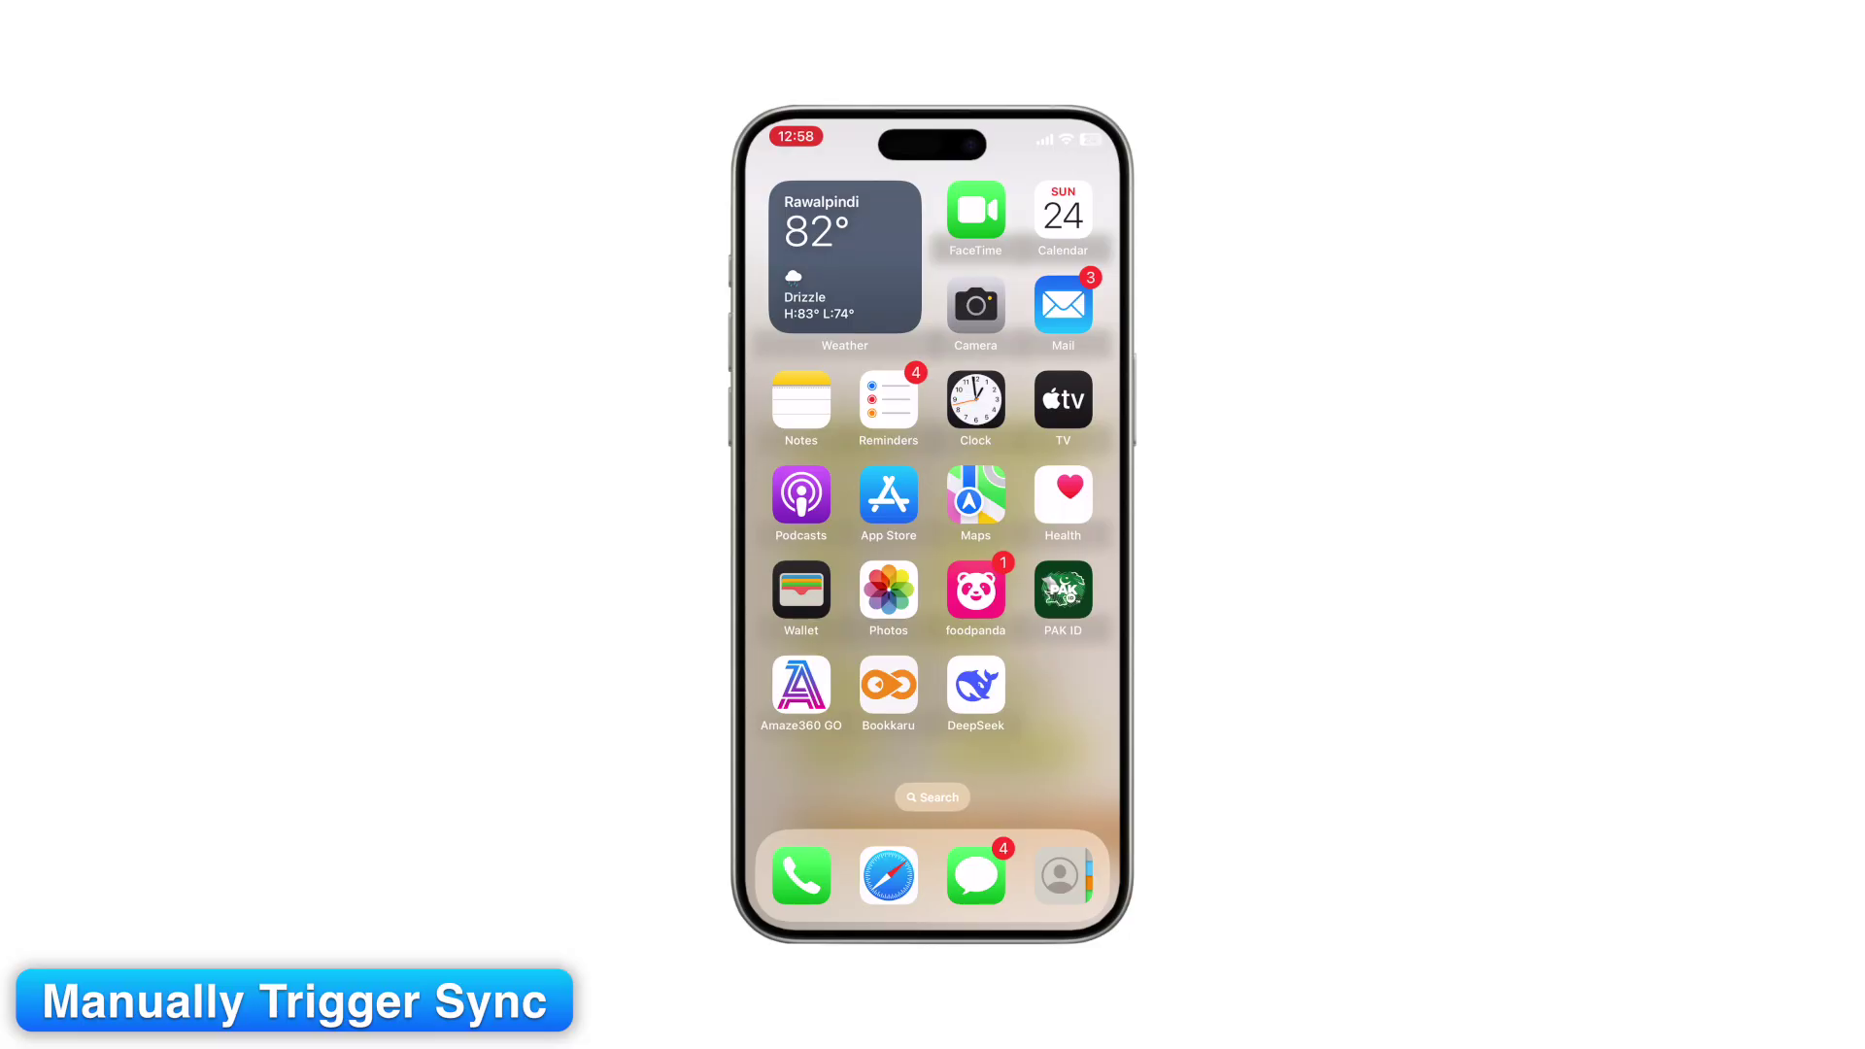
Step: Open Photos on the iPhone, quit Photos on the Mac, and recheck the Mac's Wi-Fi networks
click(887, 589)
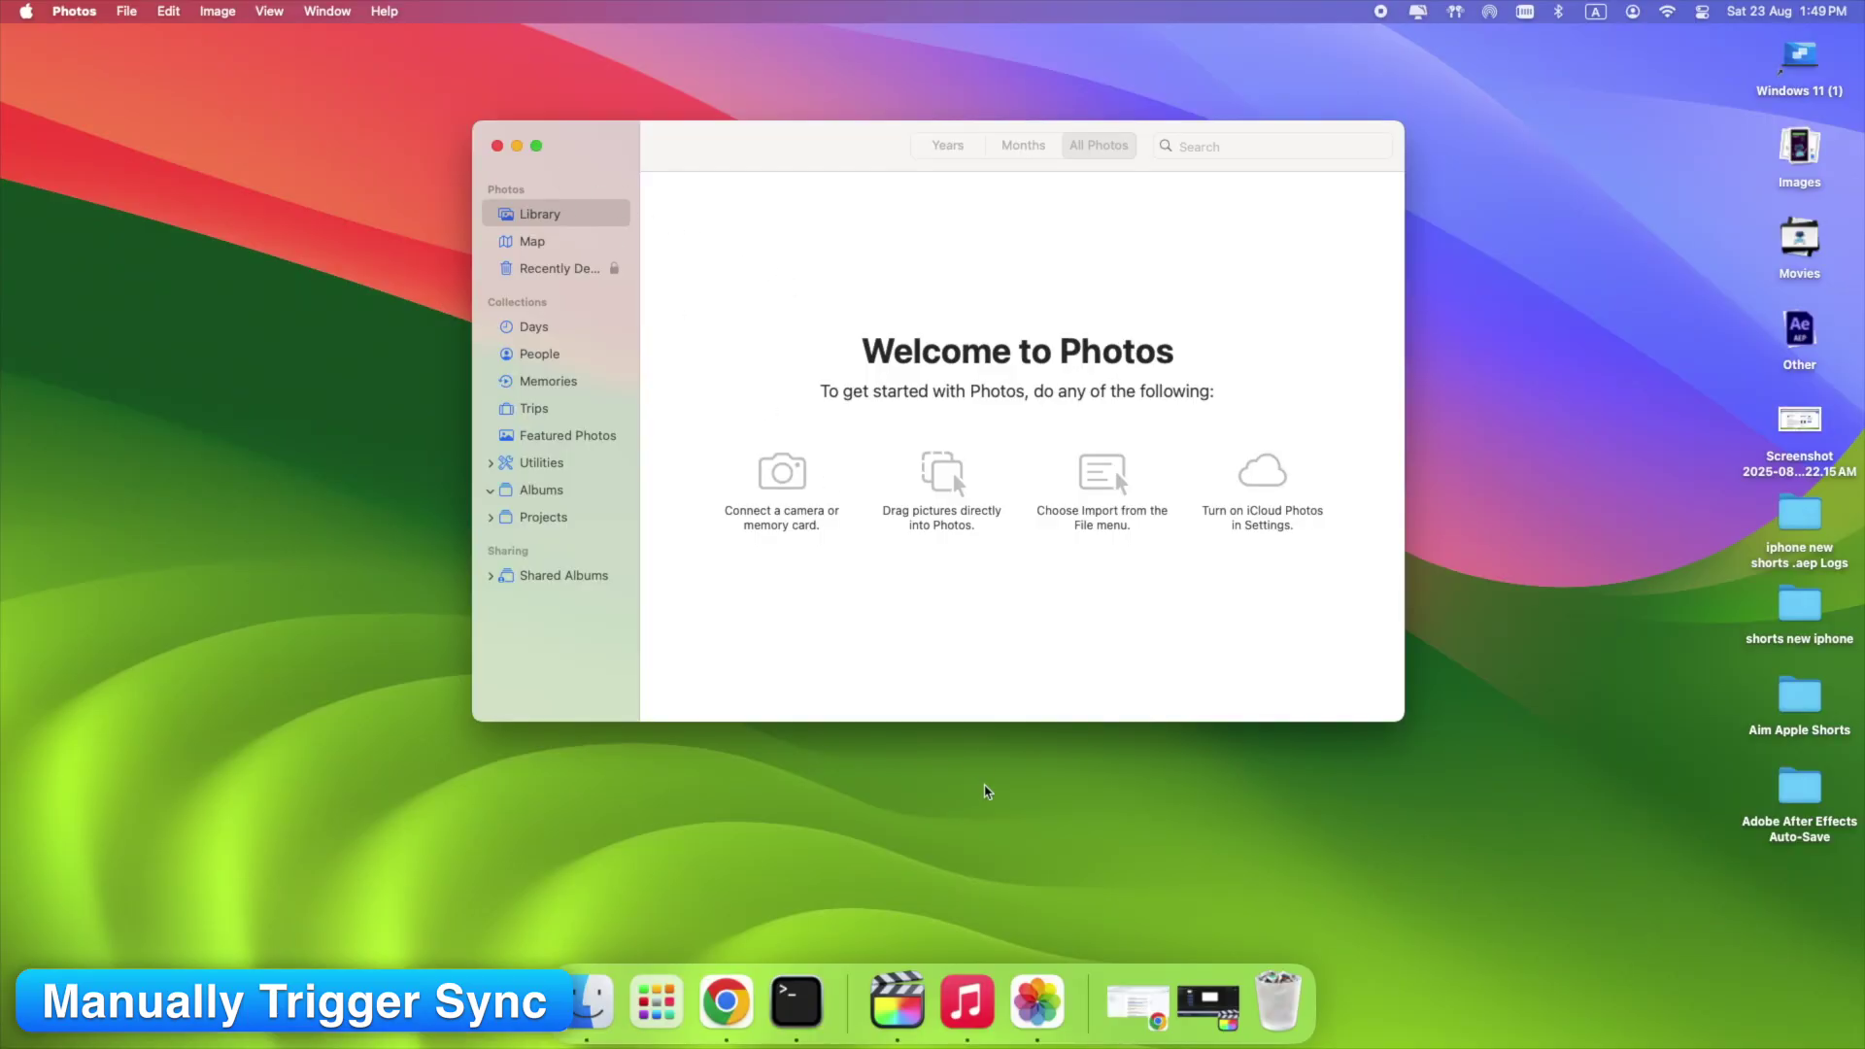
right_click(1025, 986)
click(1039, 911)
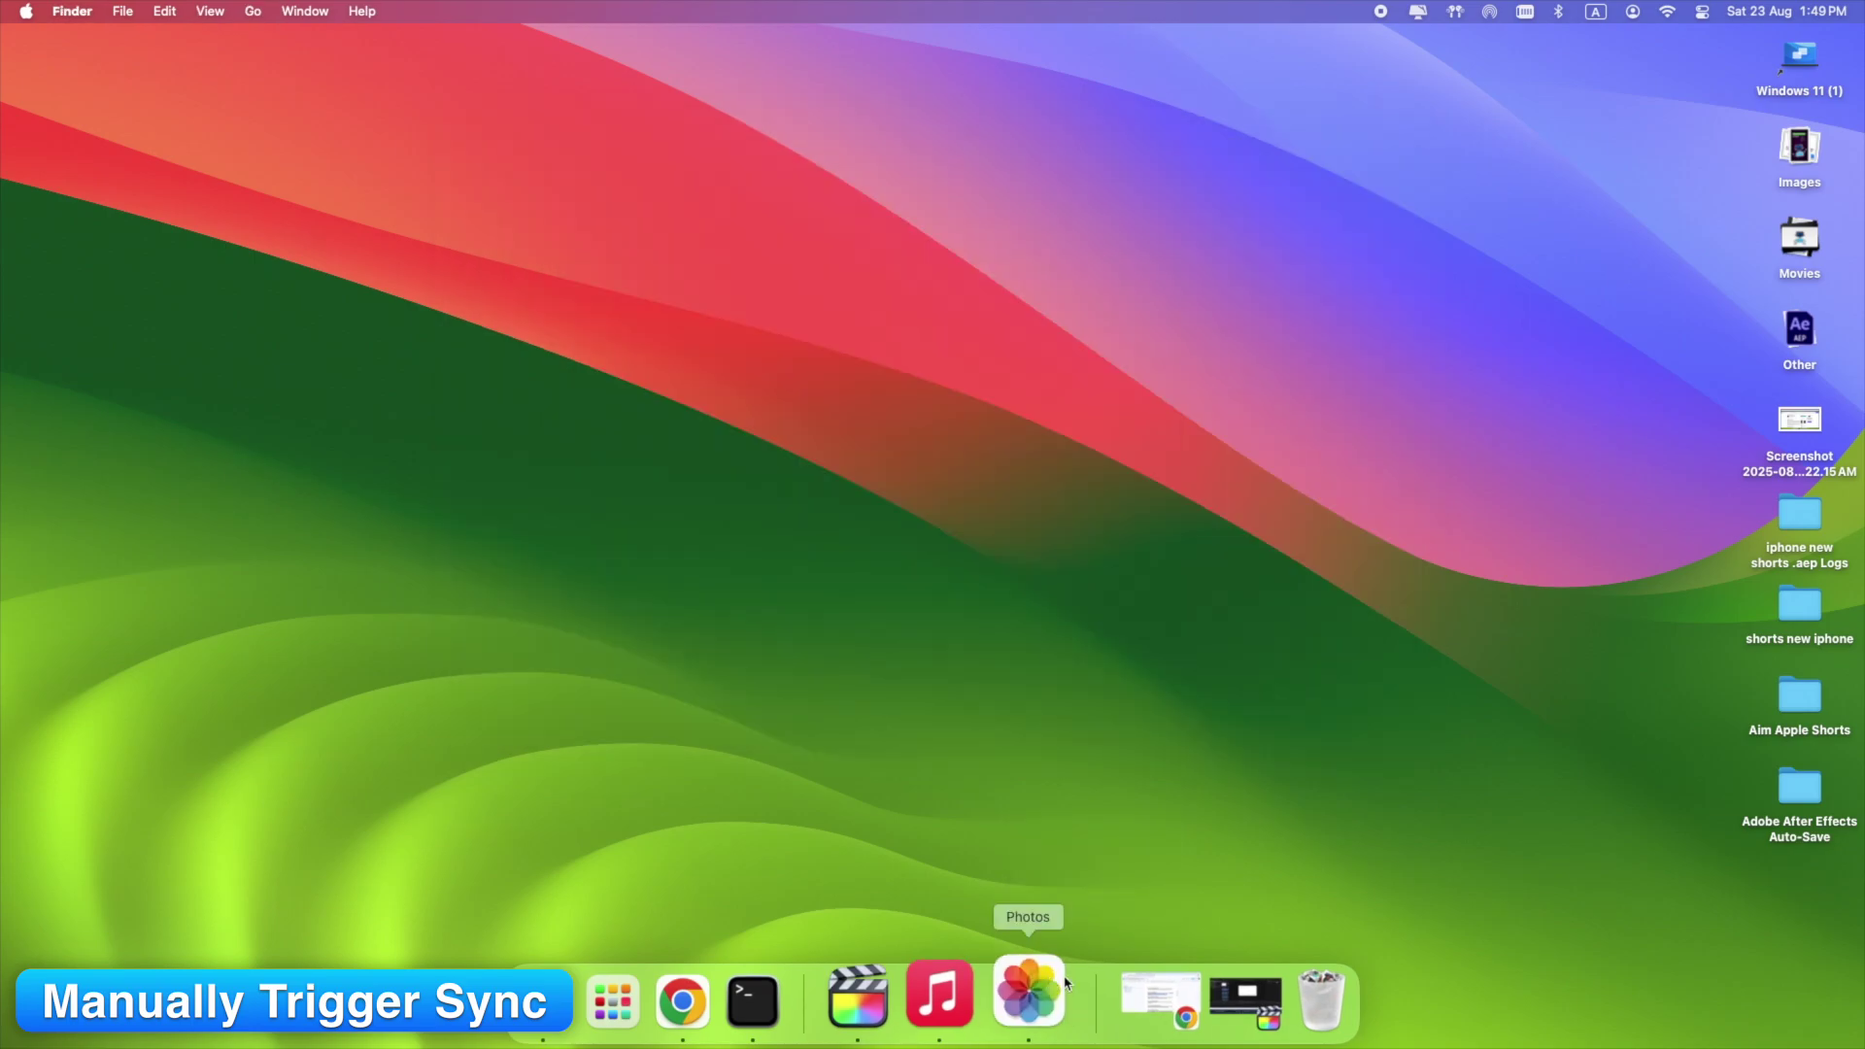
click(1667, 11)
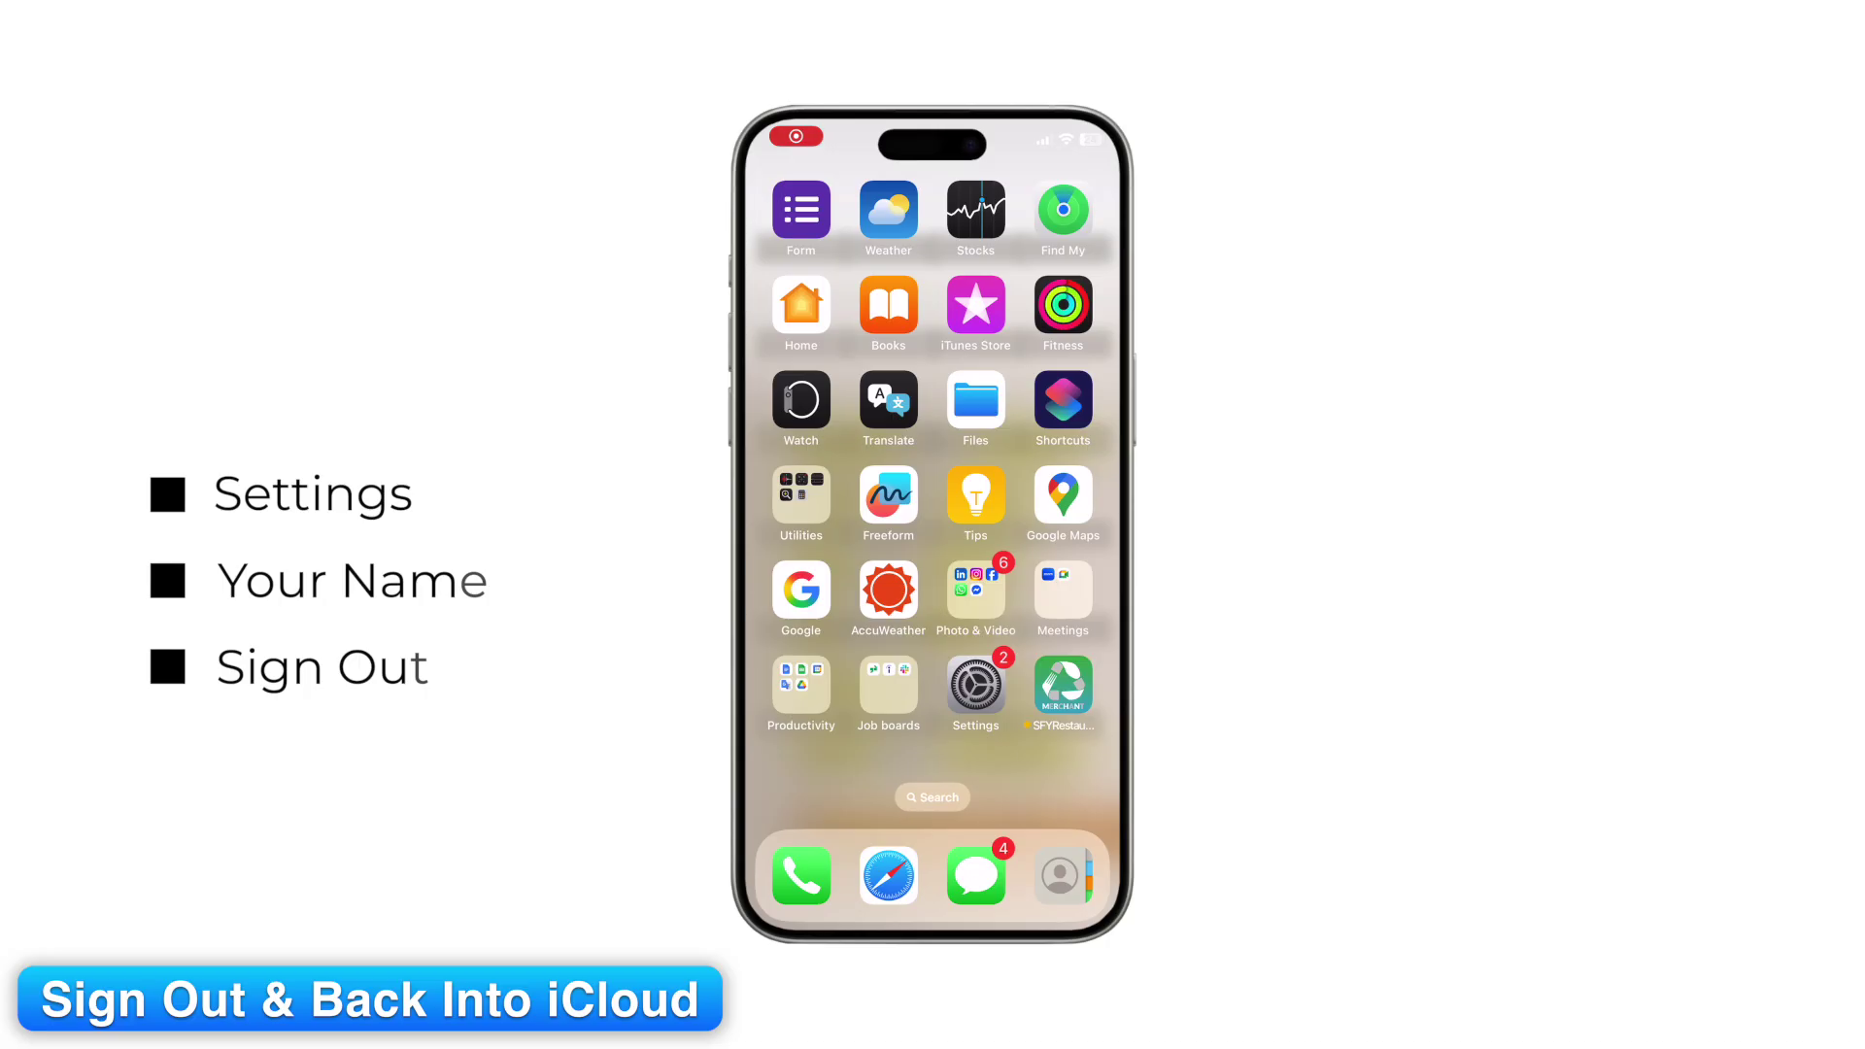
Step: On the iPhone, go to the Apple Account page in Settings and scroll down to Sign Out
click(975, 685)
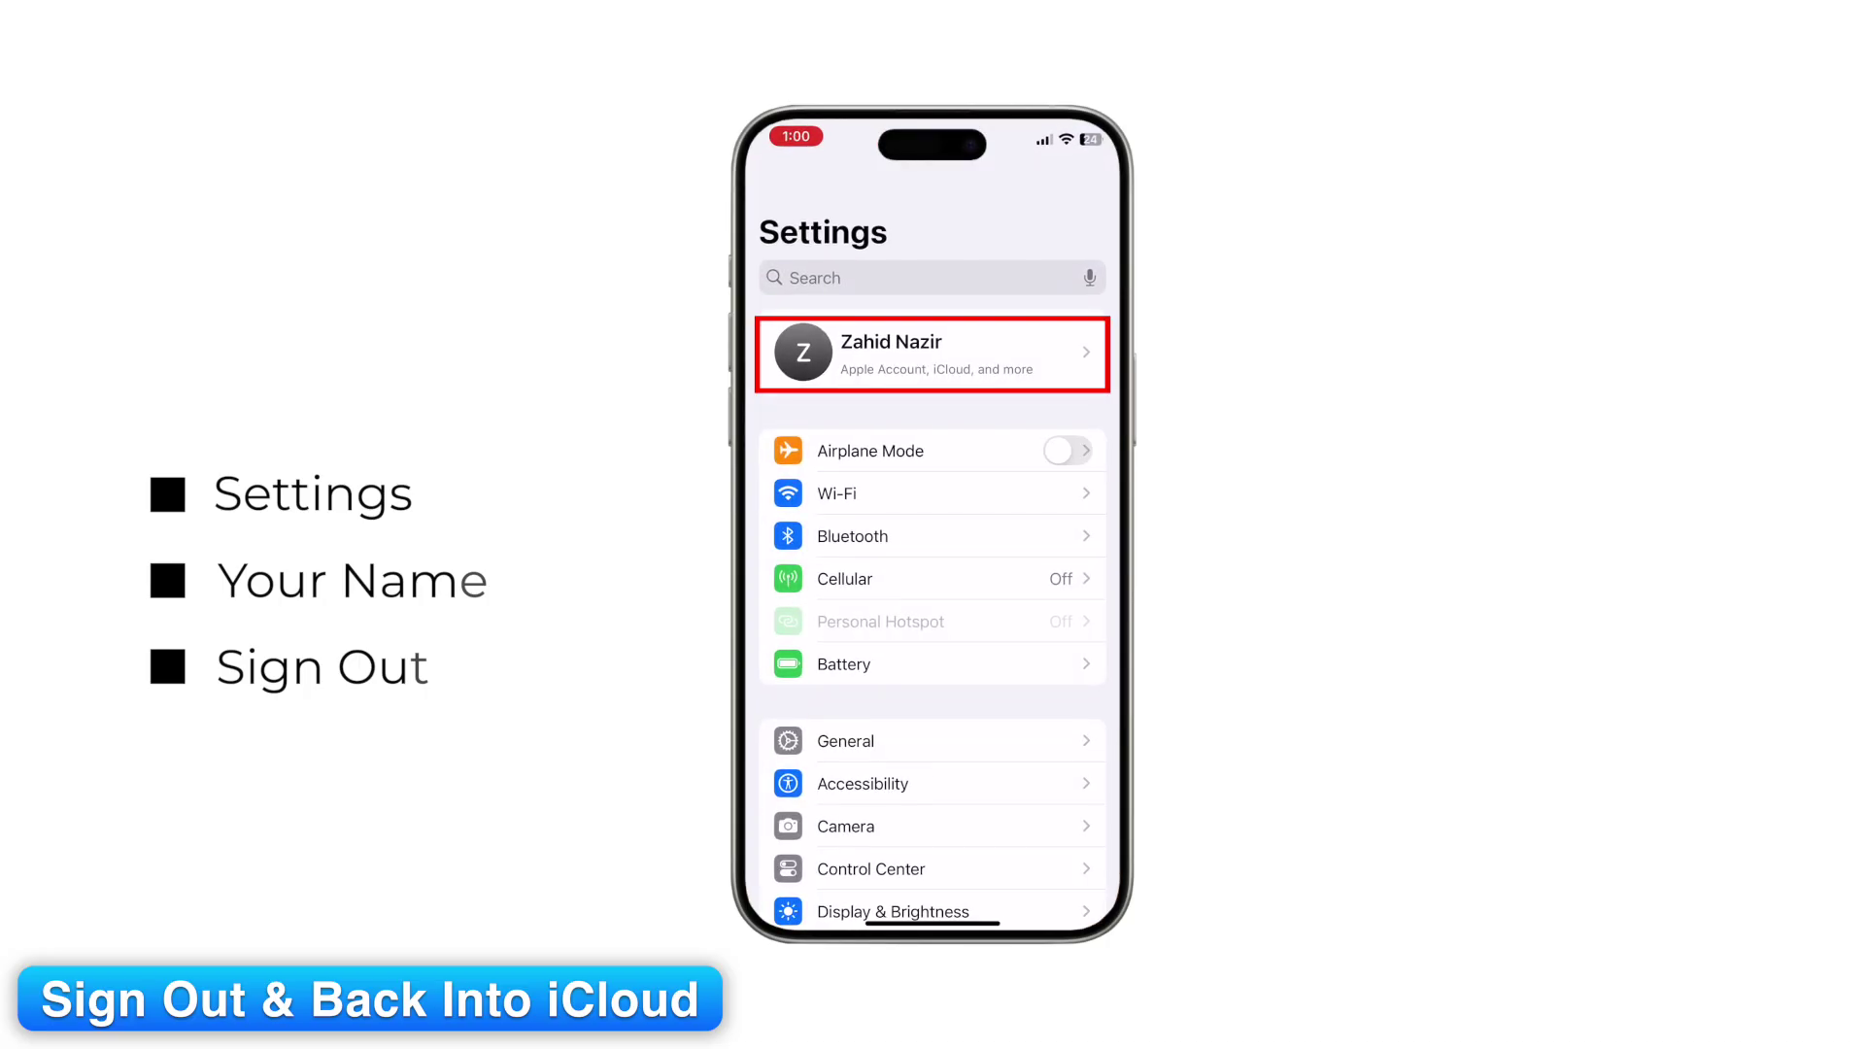
click(846, 350)
scroll(932, 559, down, 8)
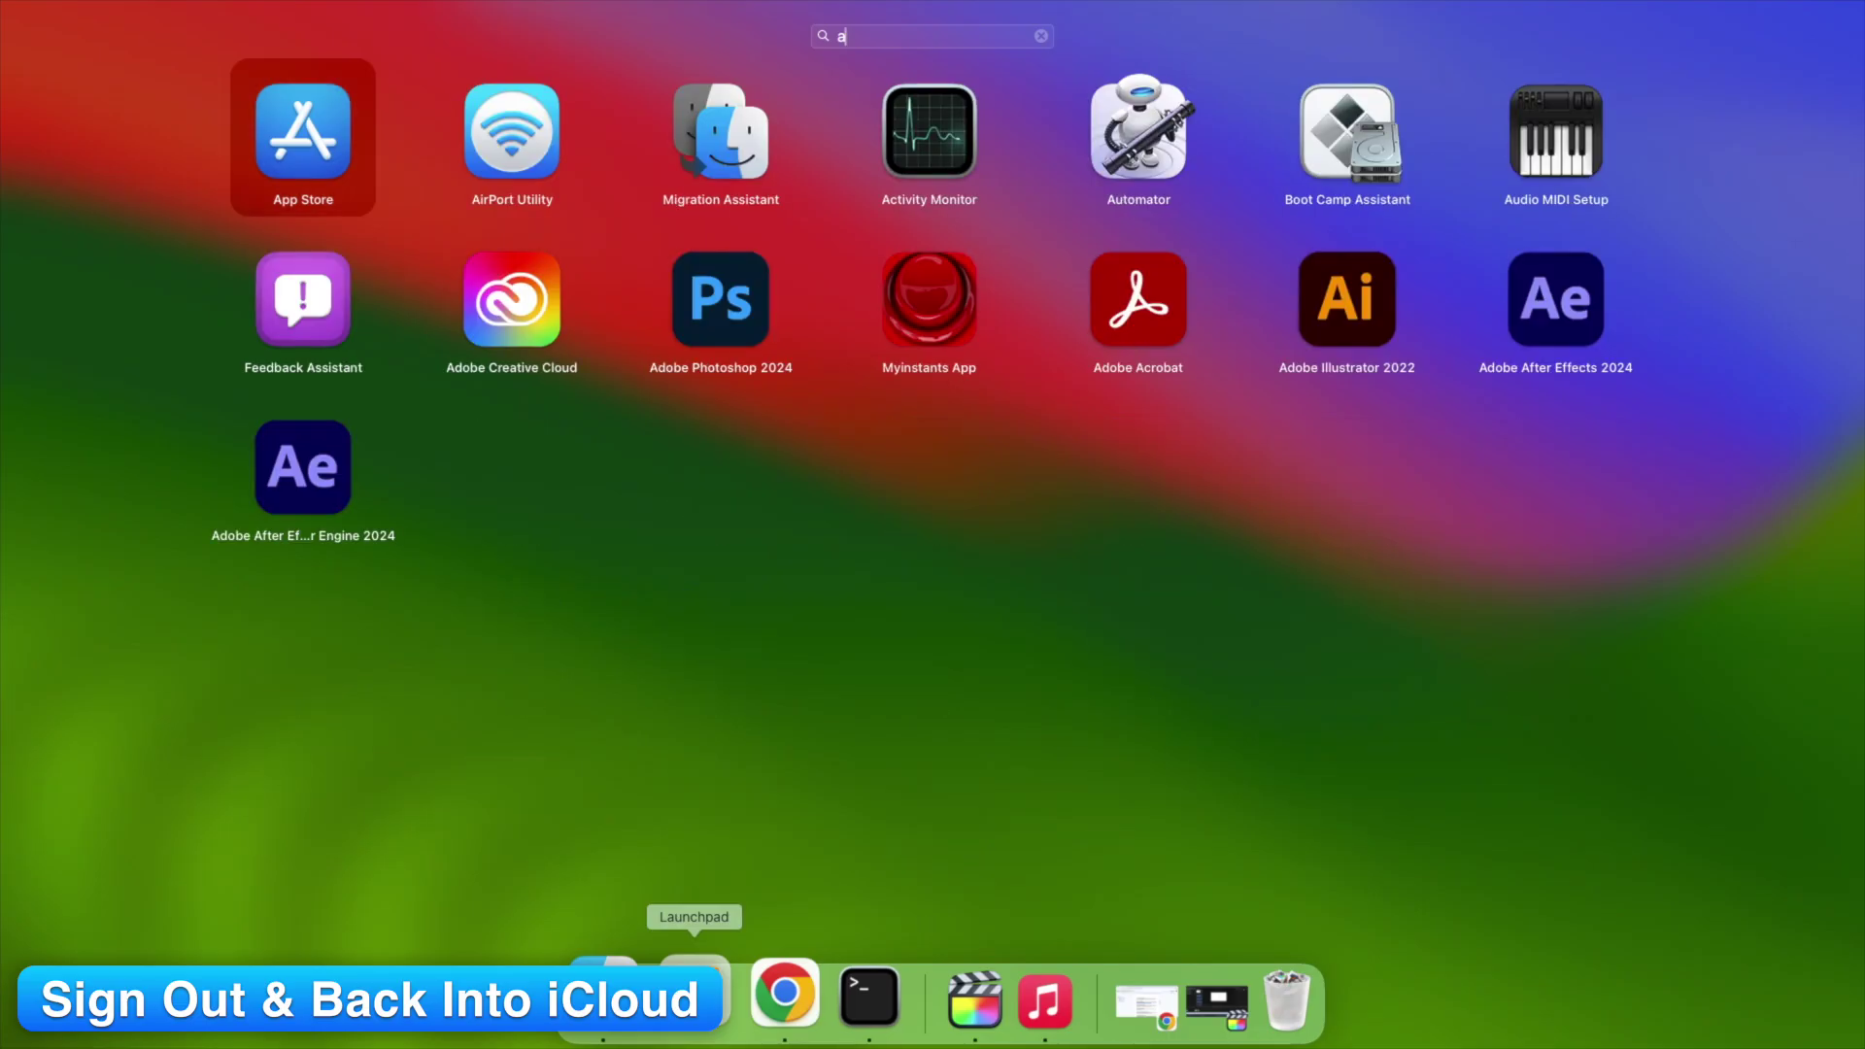
Step: On the Mac, search 'sett' to launch System Settings and go to the Apple Account page
key(BackSpace)
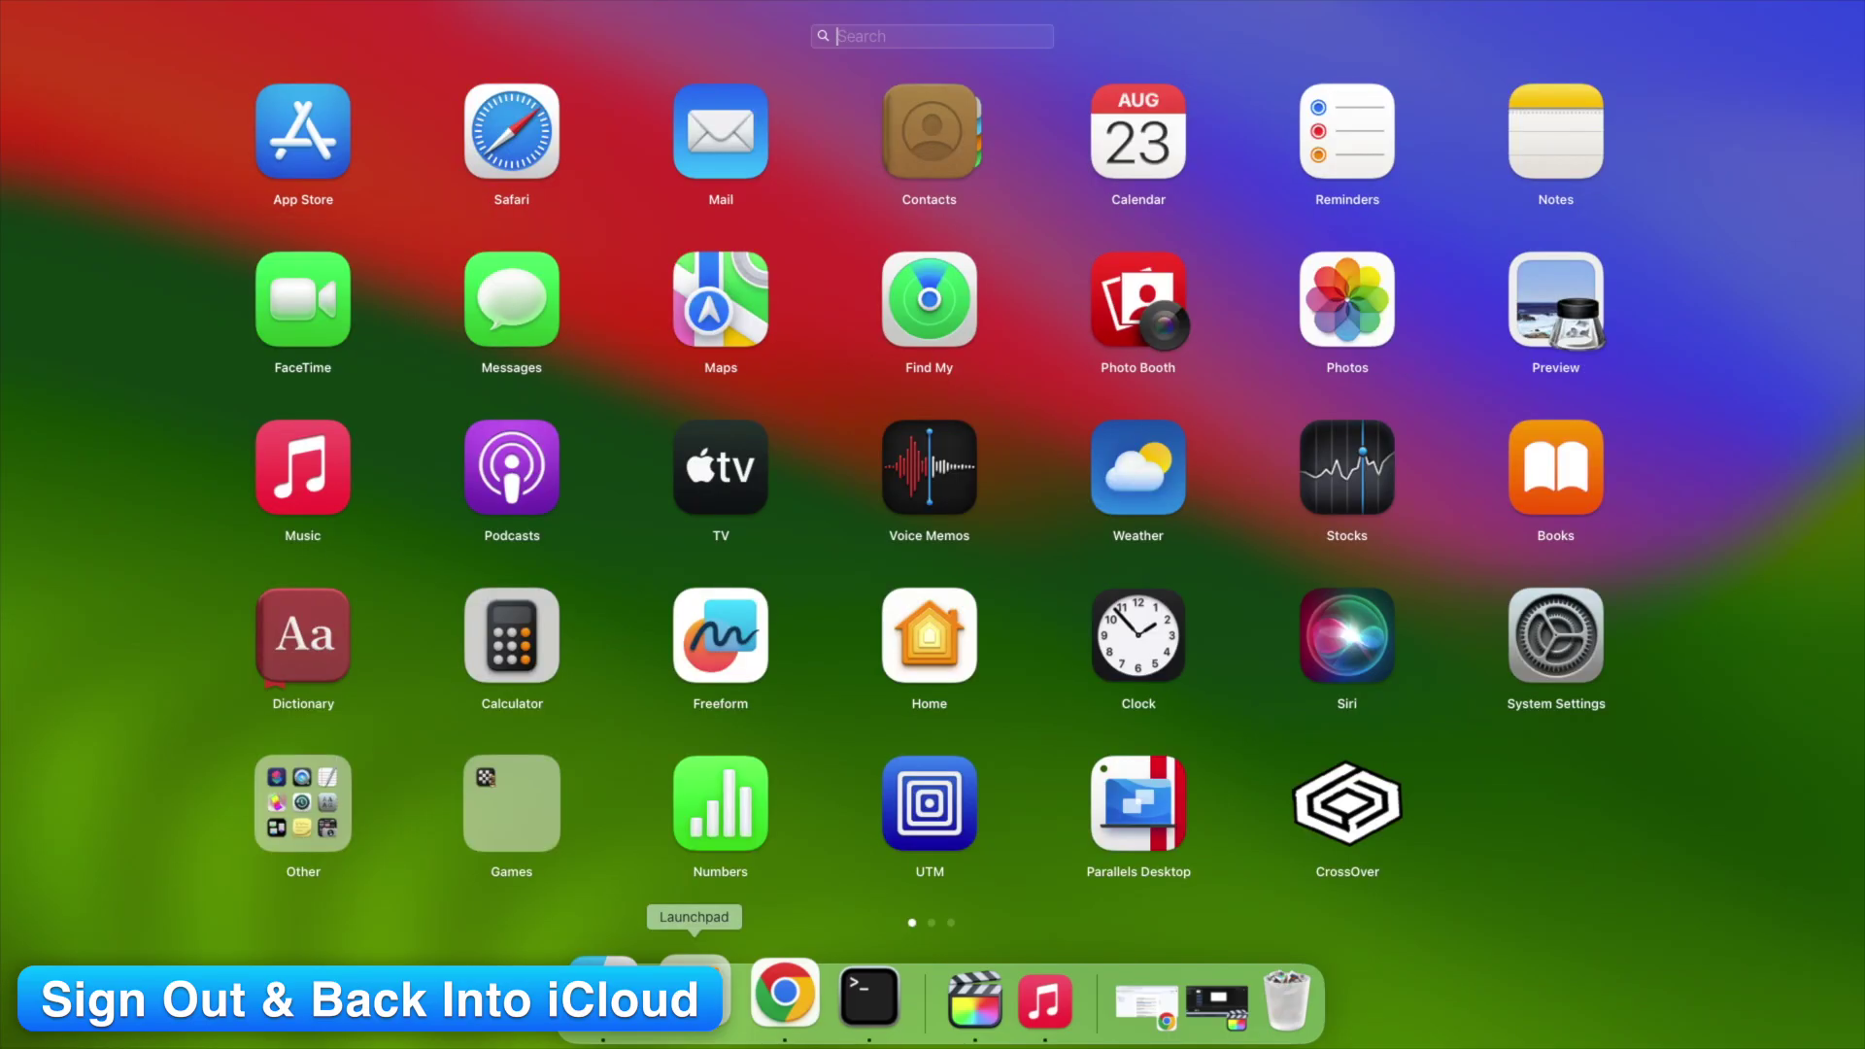
text(sett)
click(928, 132)
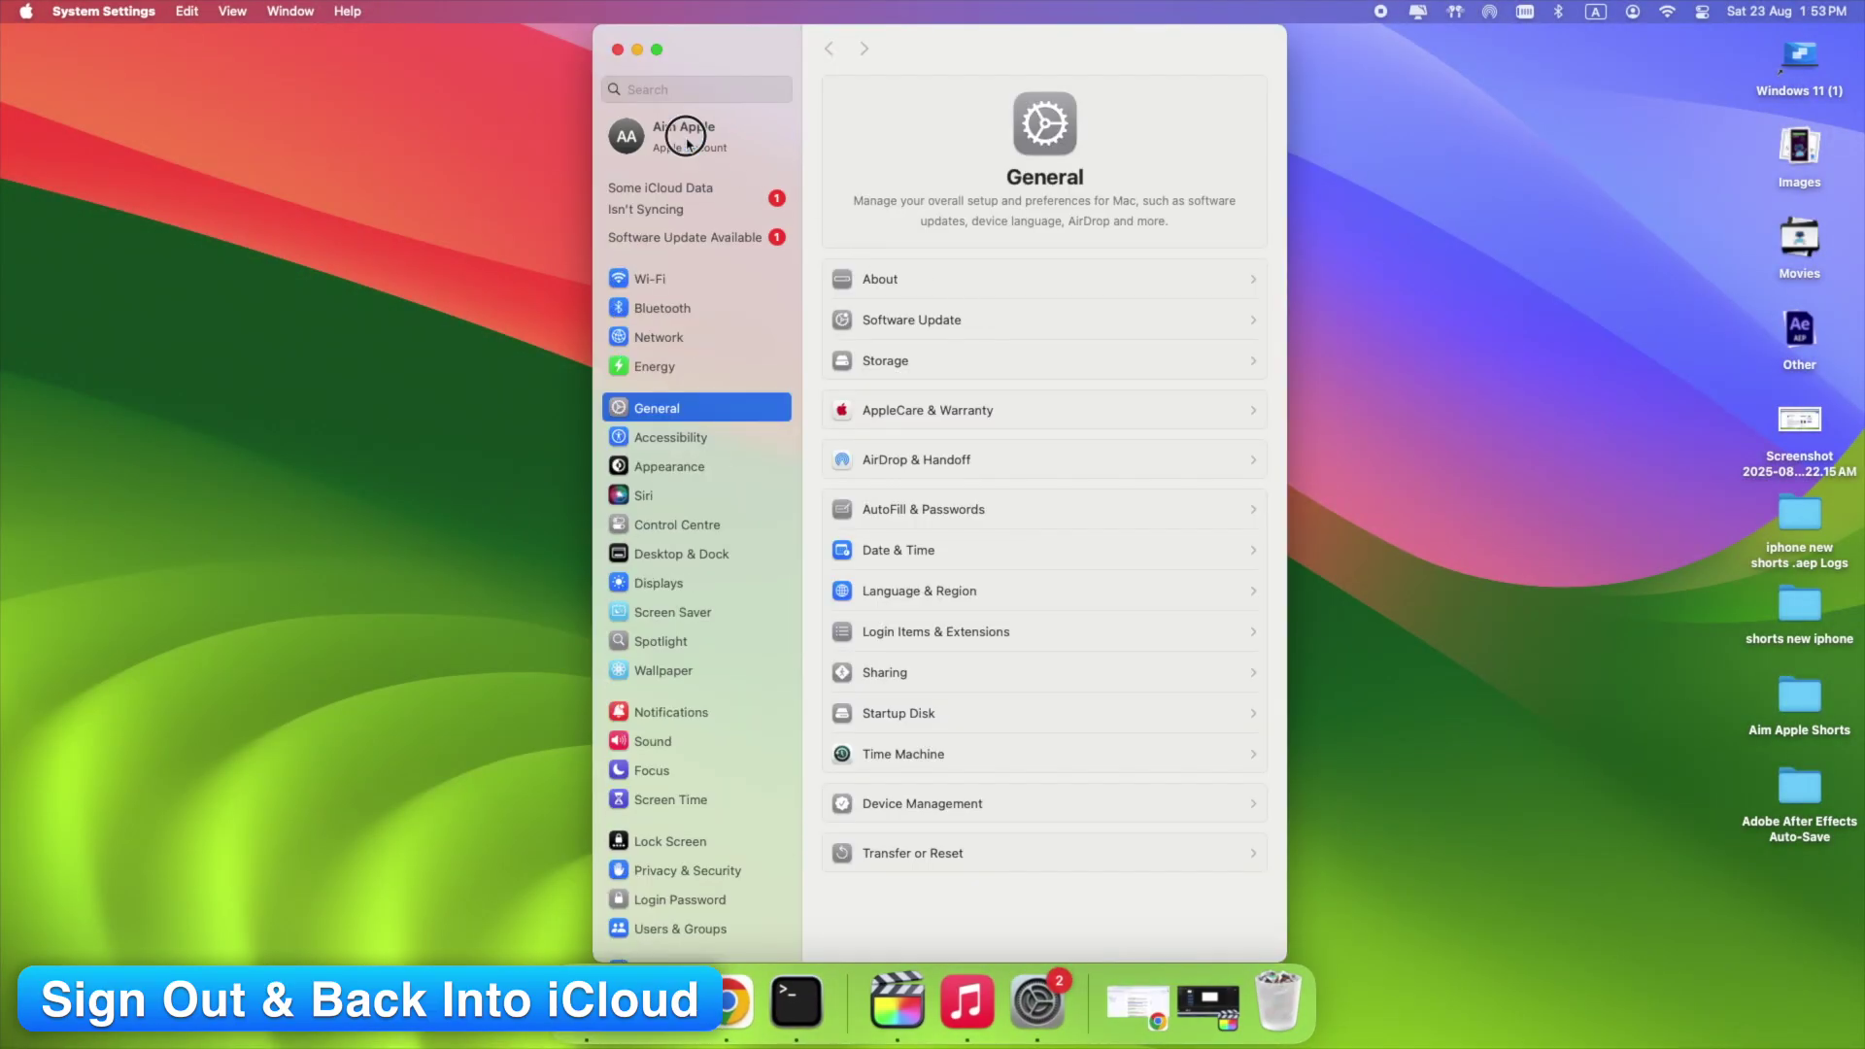
click(687, 144)
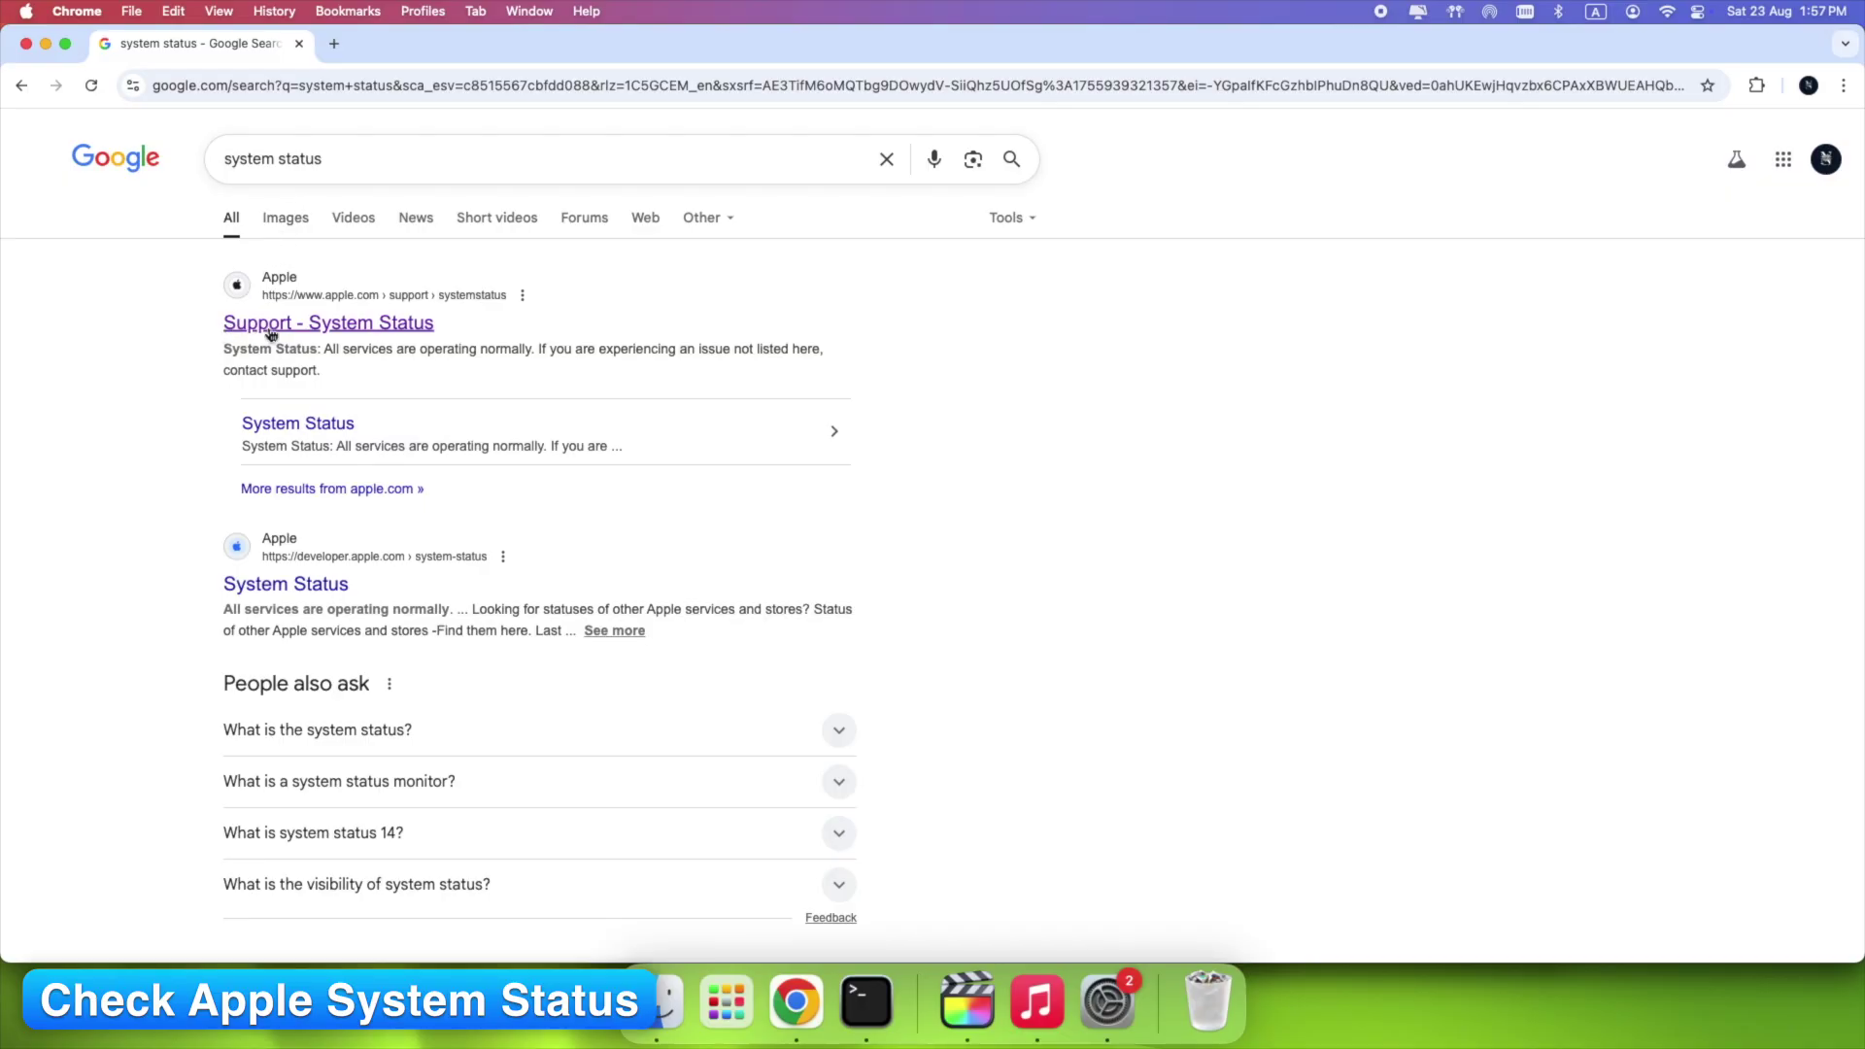
Step: Open the 'Support - System Status' result from the Google search results
click(342, 329)
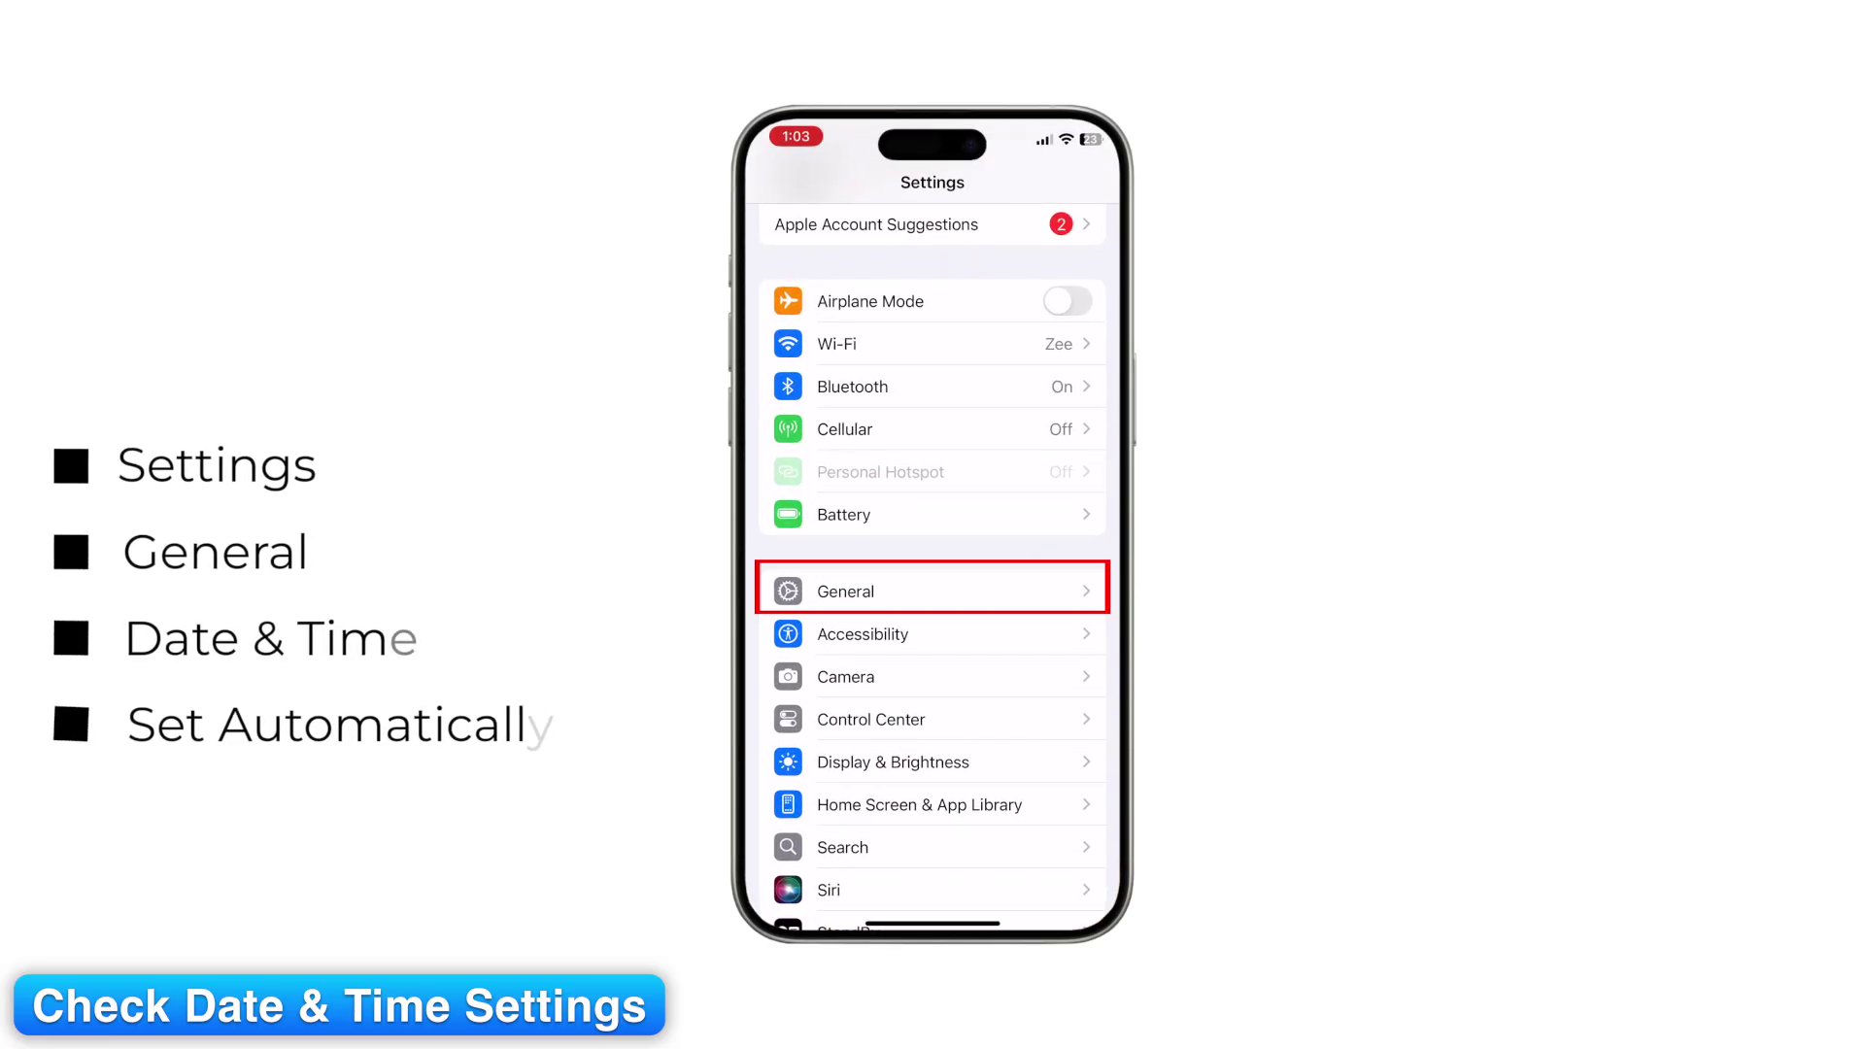
Step: Turn on Set Automatically under iPhone General > Date & Time, then view the Mac's Date & Time page
click(932, 591)
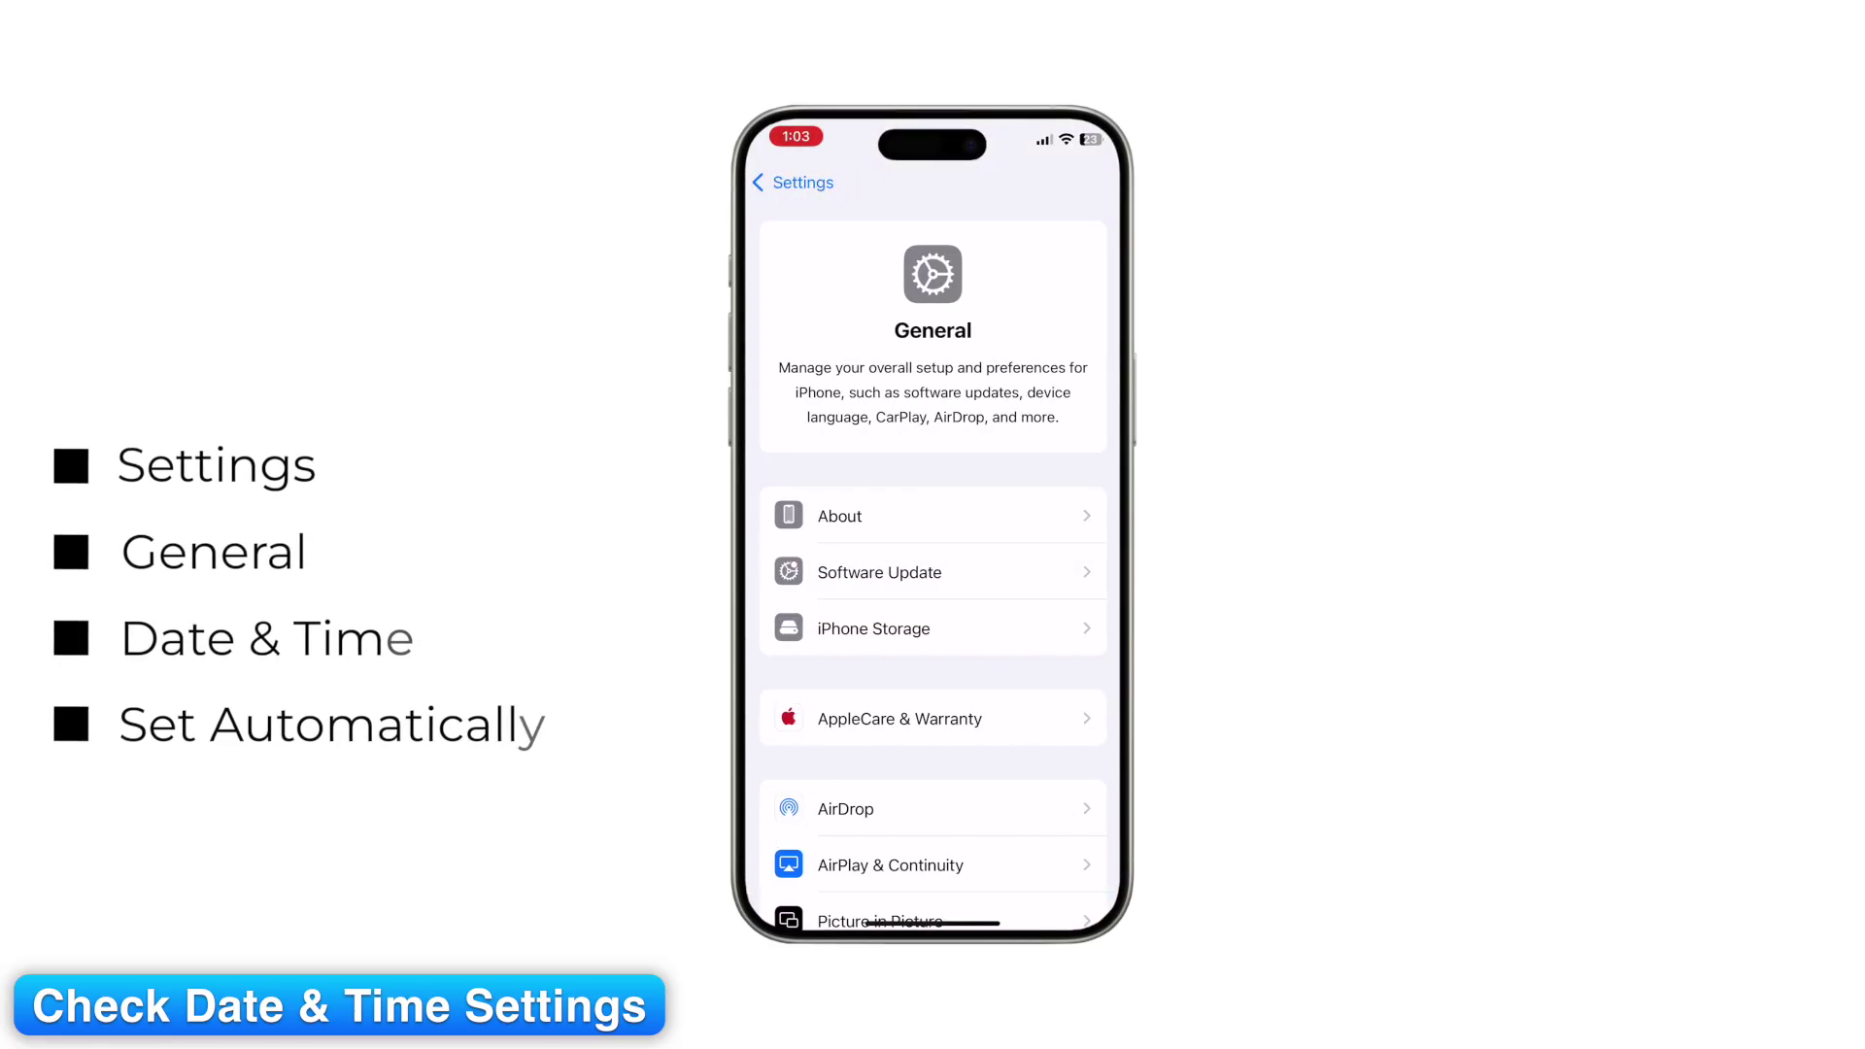
scroll(933, 569, down, 5)
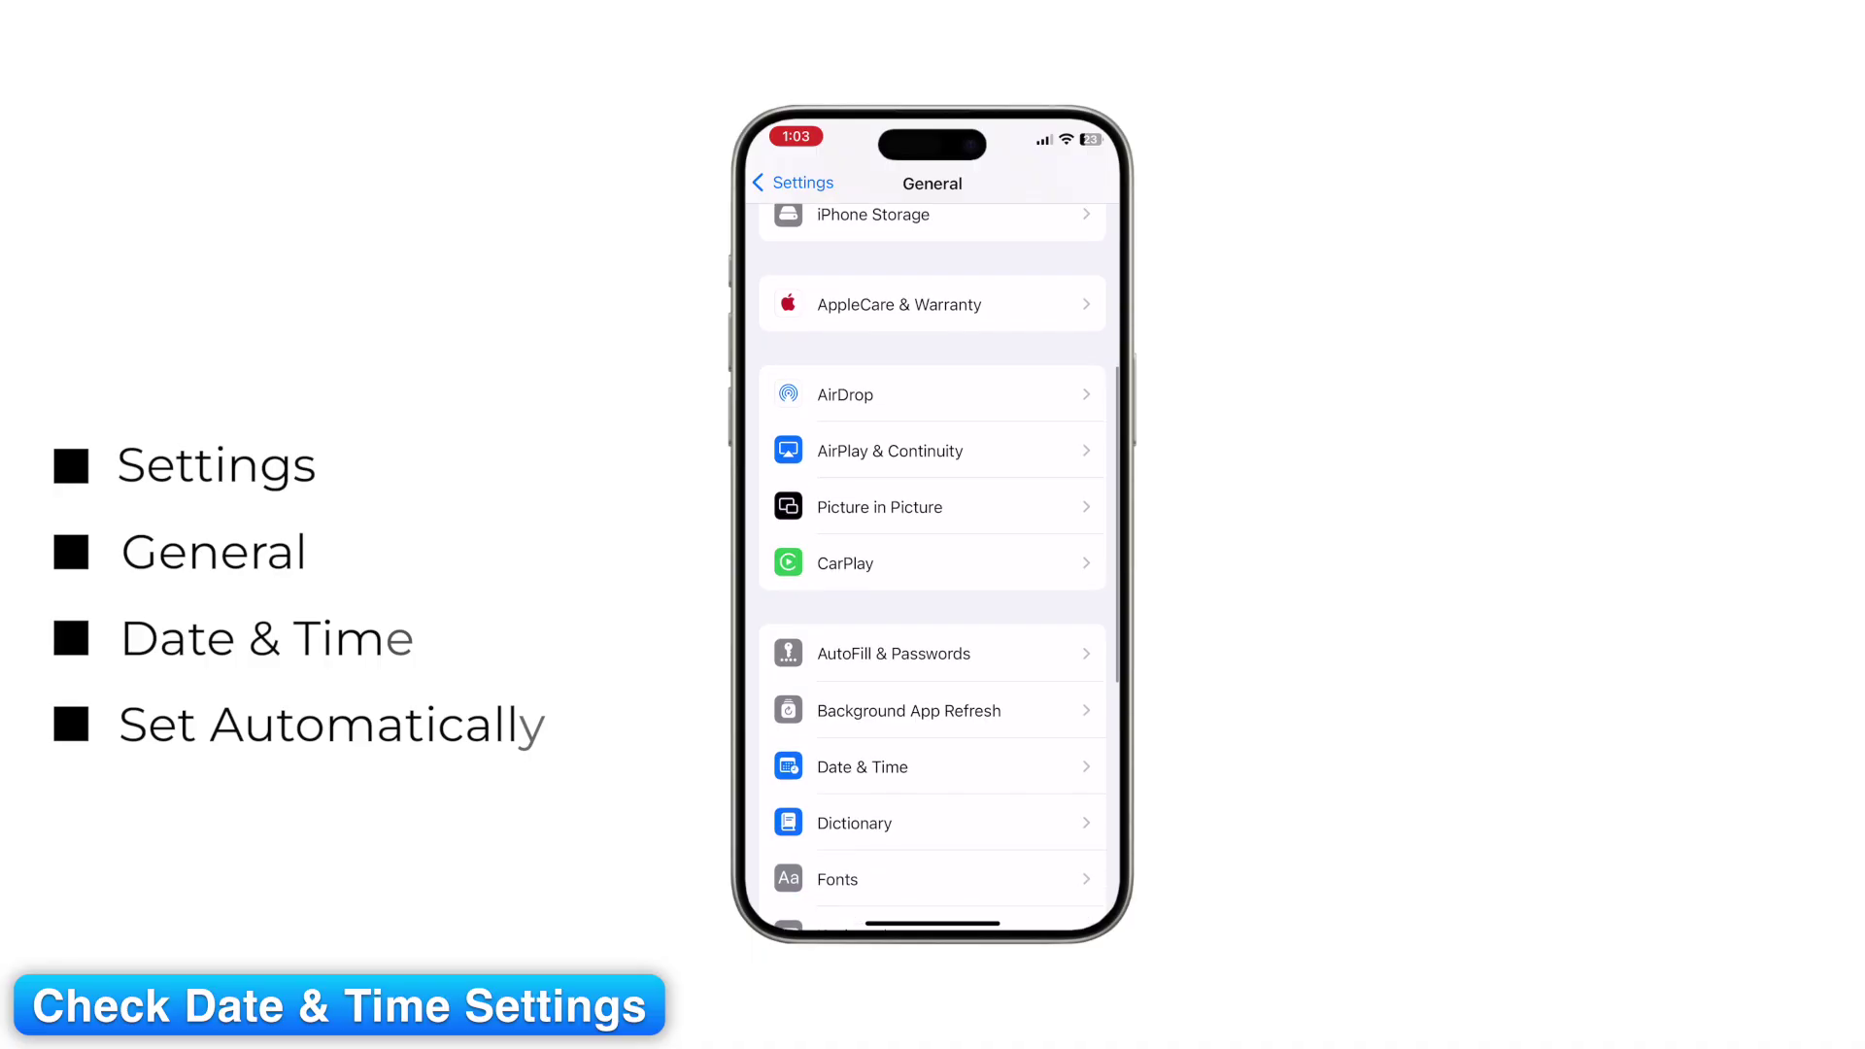
click(933, 709)
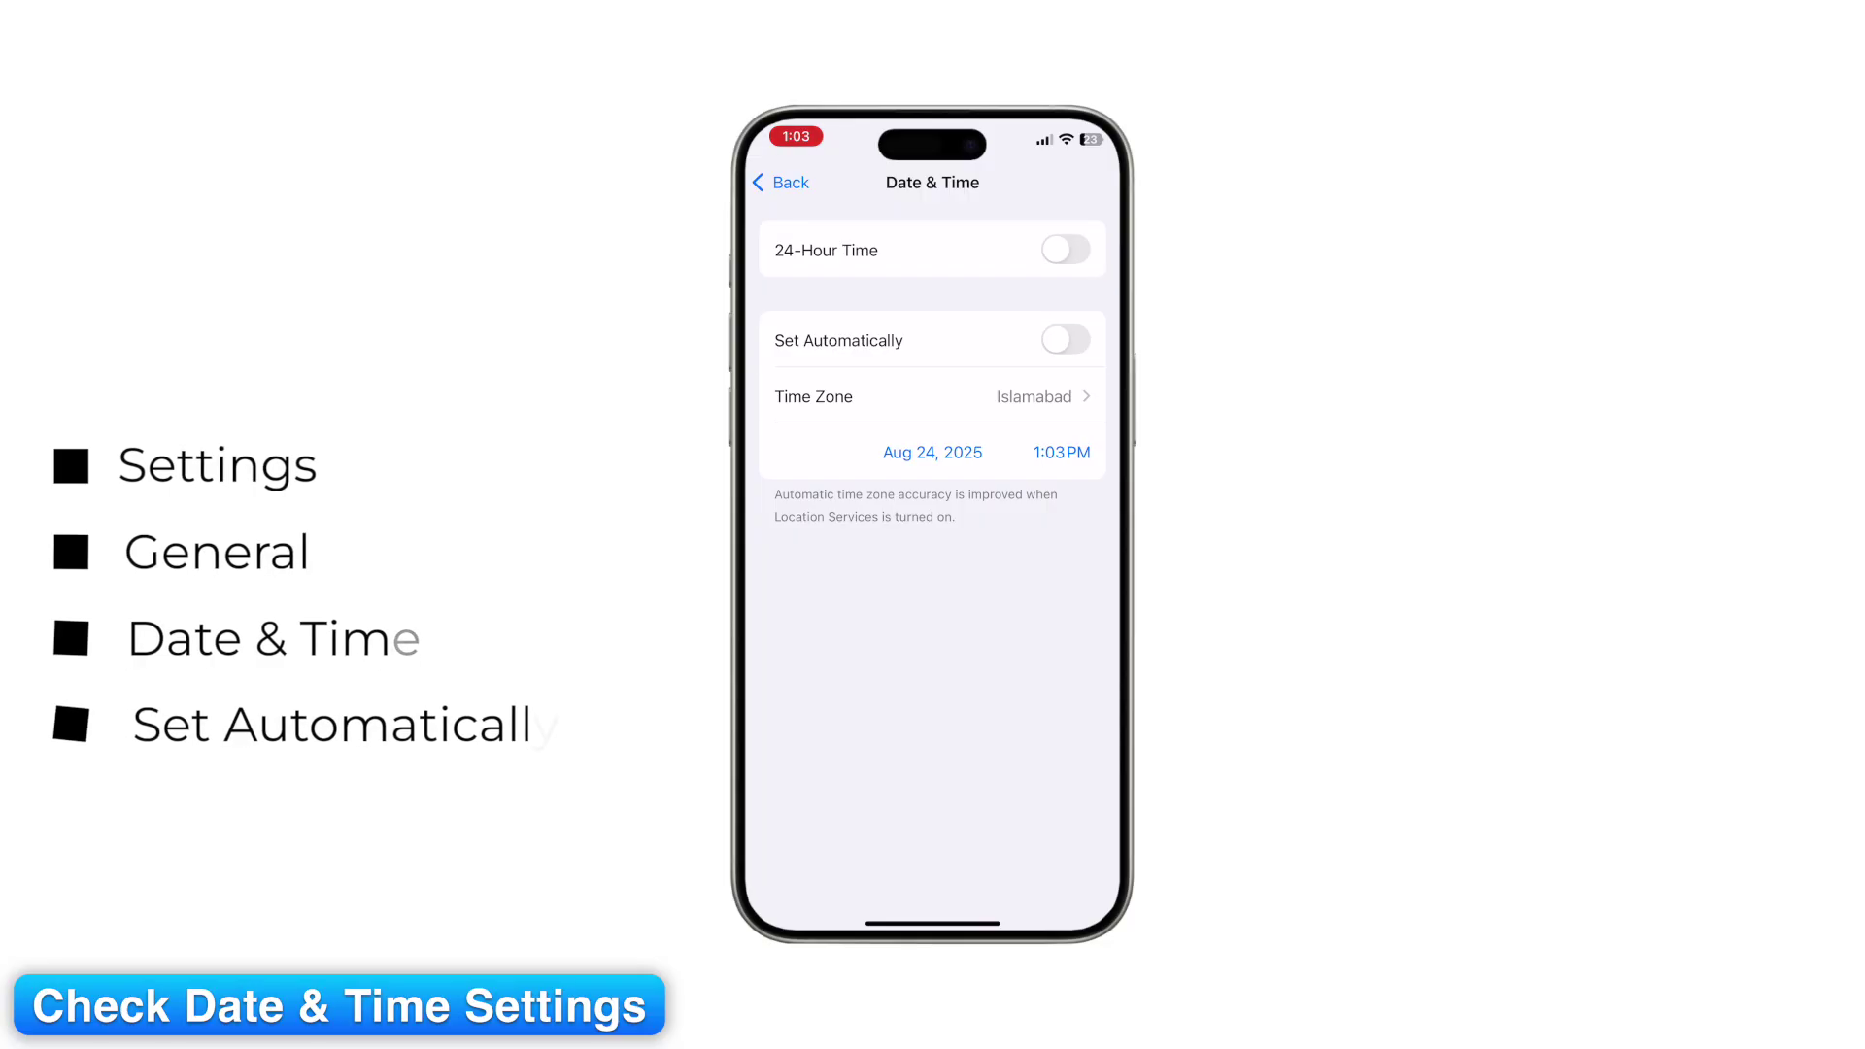
click(1065, 339)
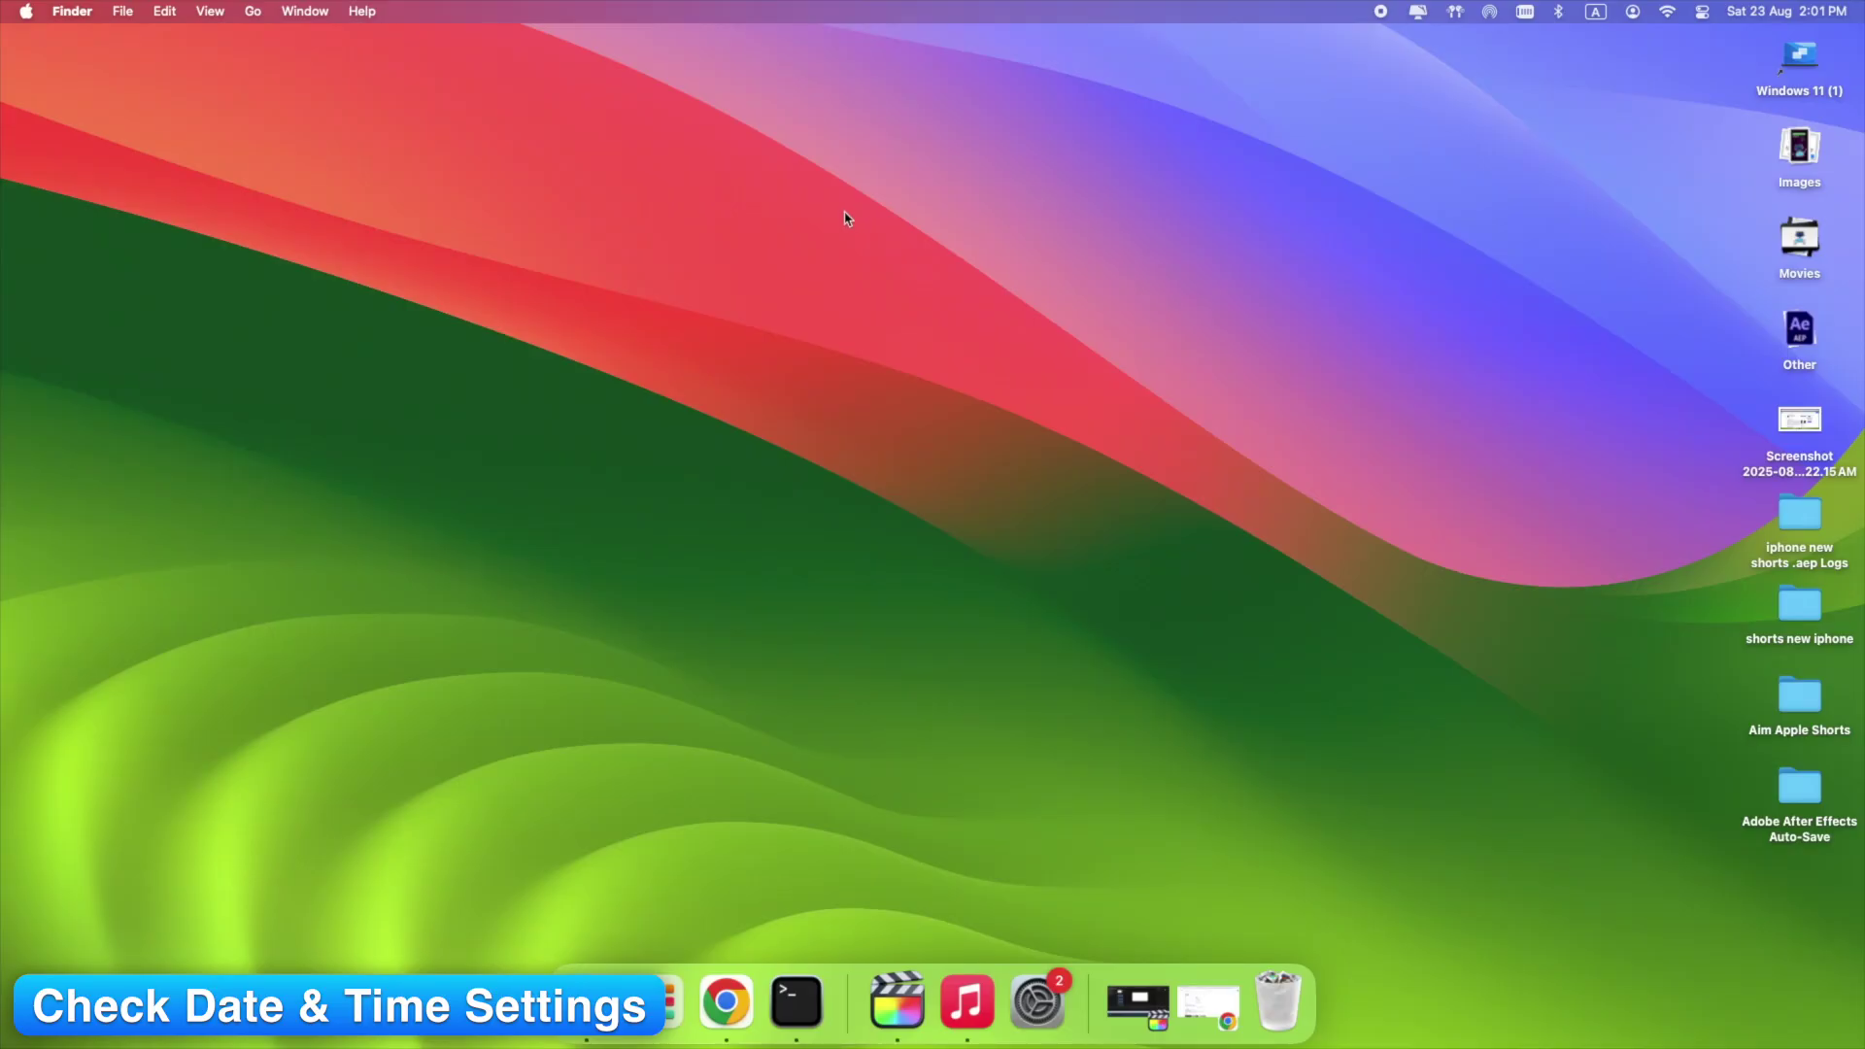
click(1037, 990)
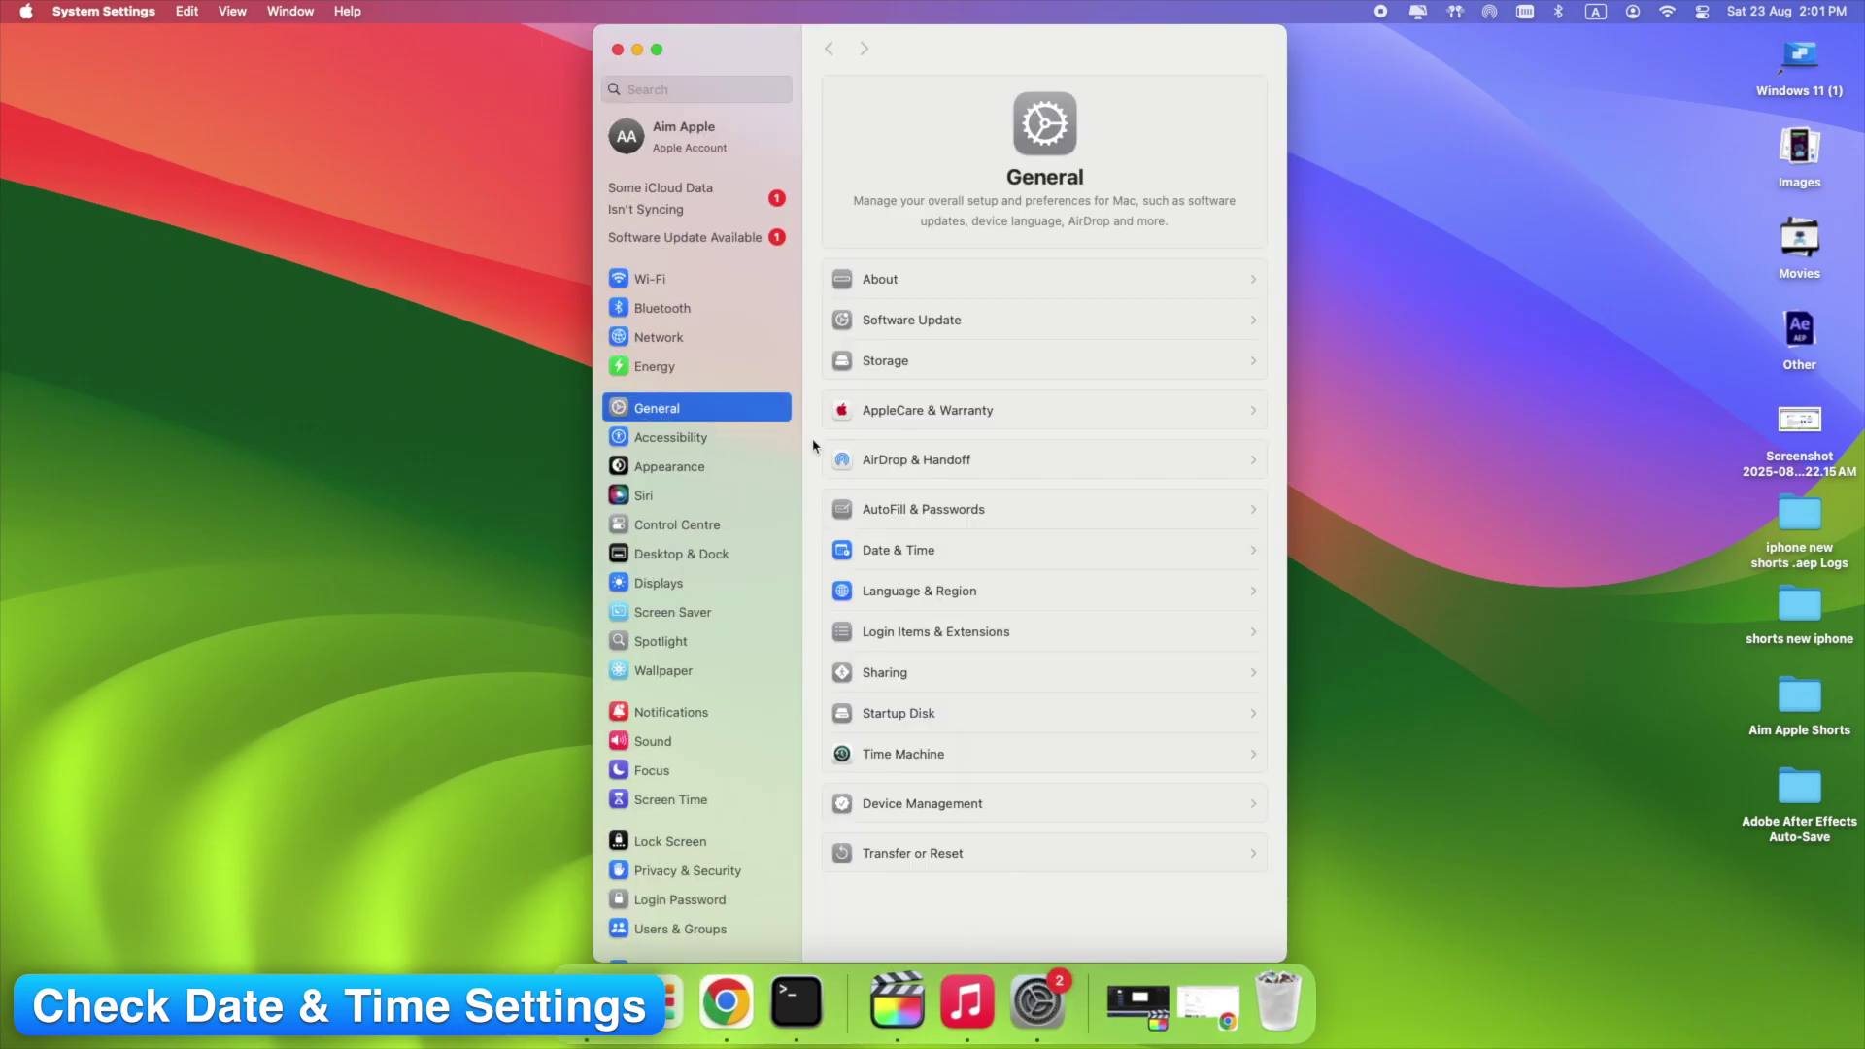
click(868, 555)
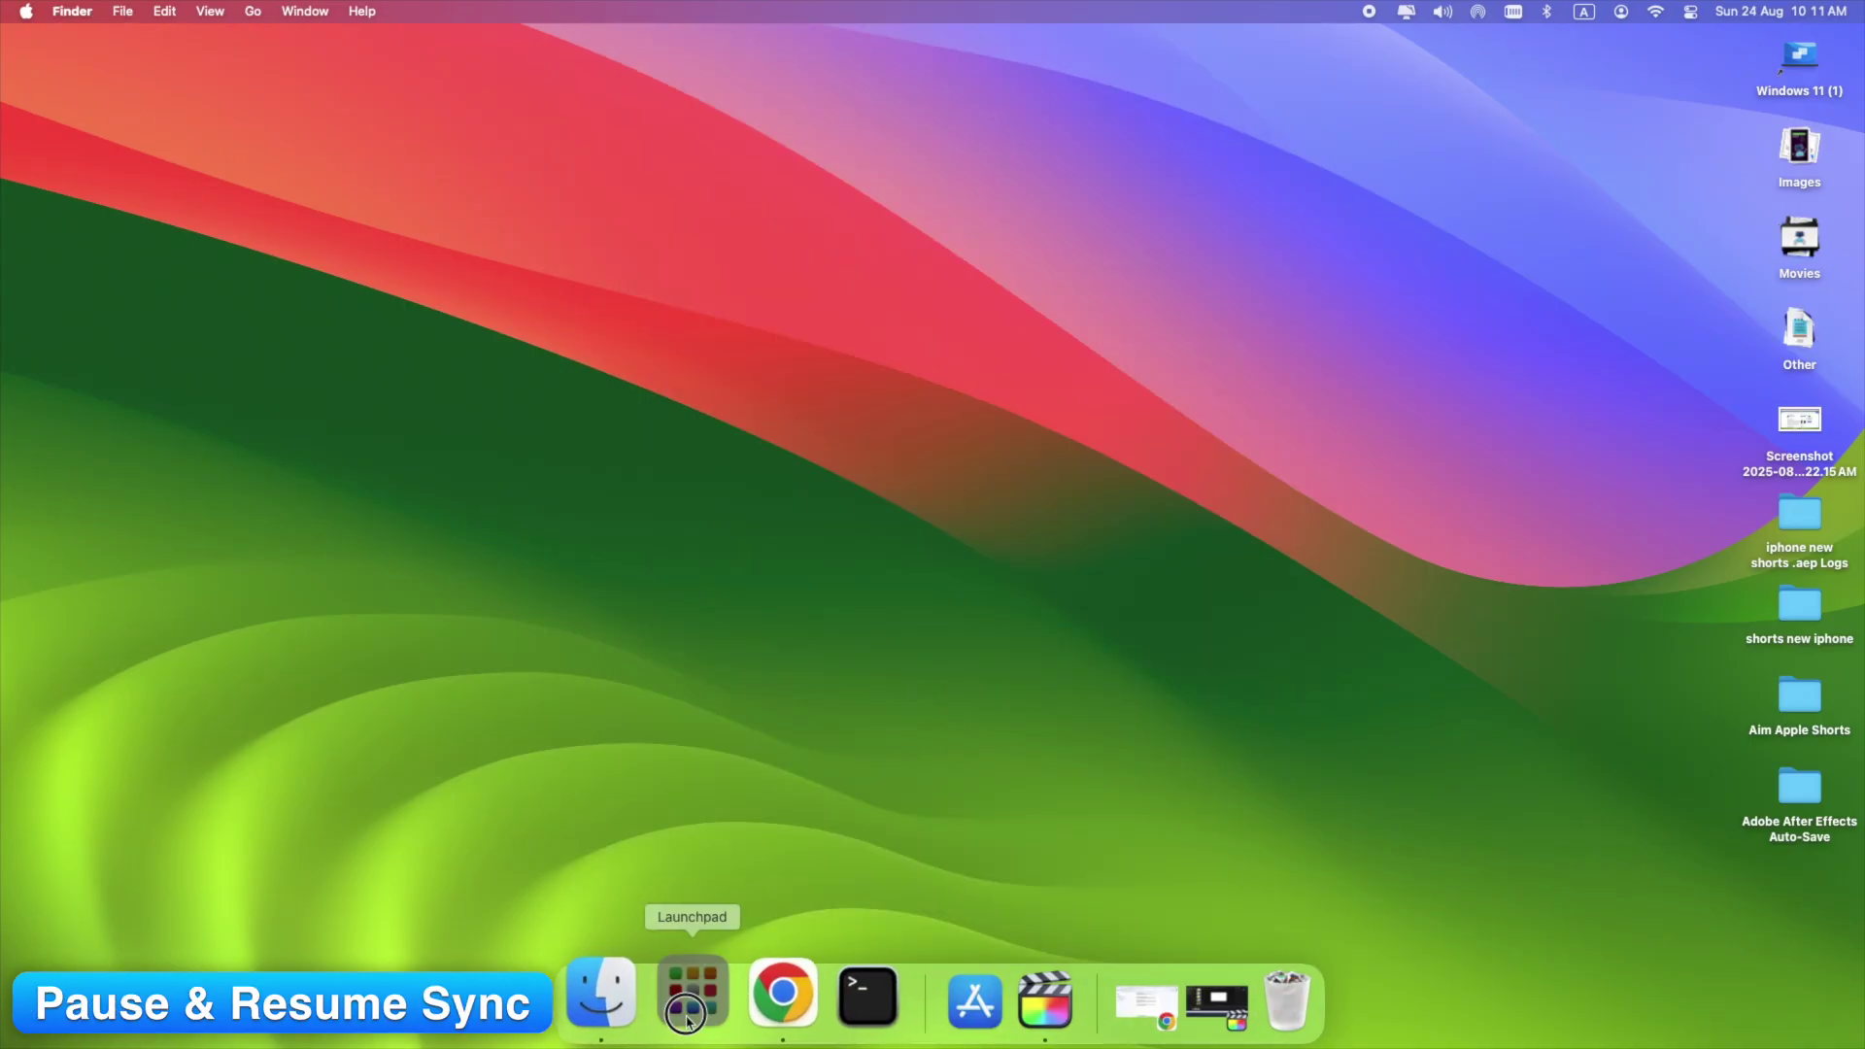
Step: Launch the Photos app on the Mac by searching 'phot' in the launcher
click(688, 991)
text(phot)
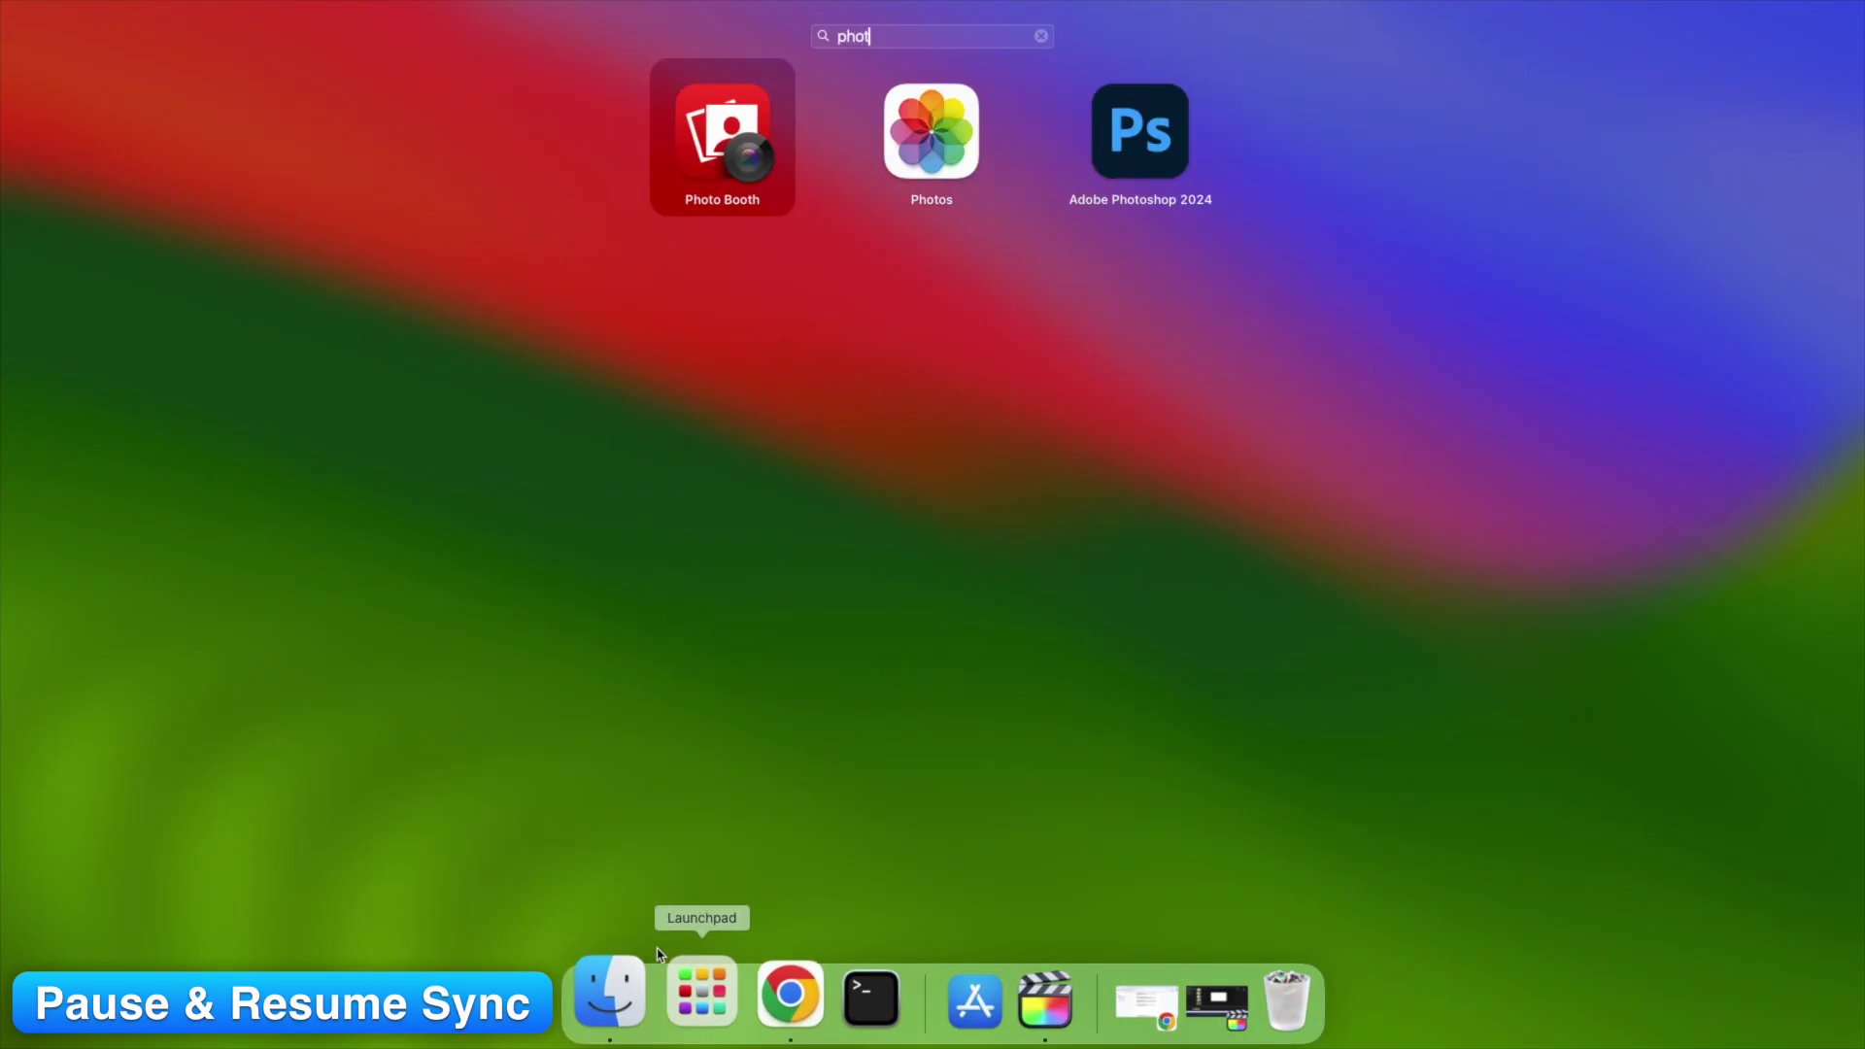
click(894, 160)
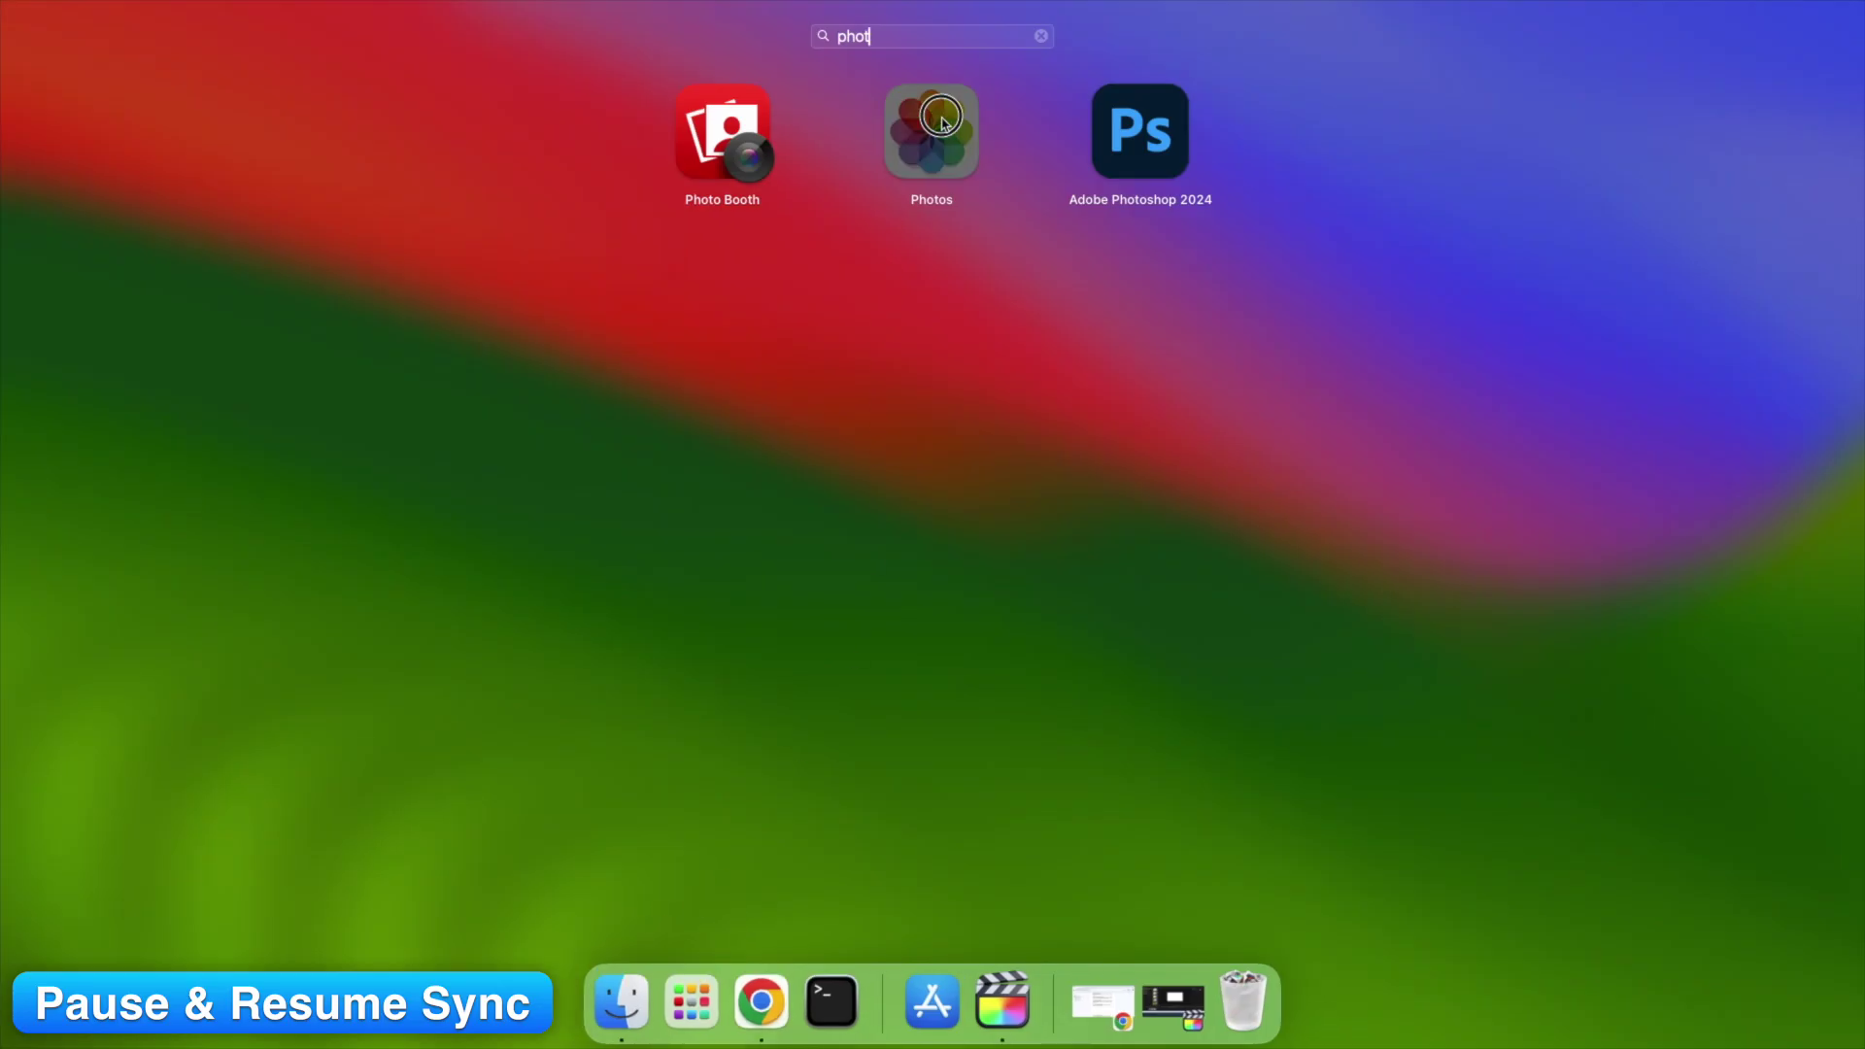
Step: In Photos Settings > iCloud, uncheck iCloud Photos and then check it again
click(75, 11)
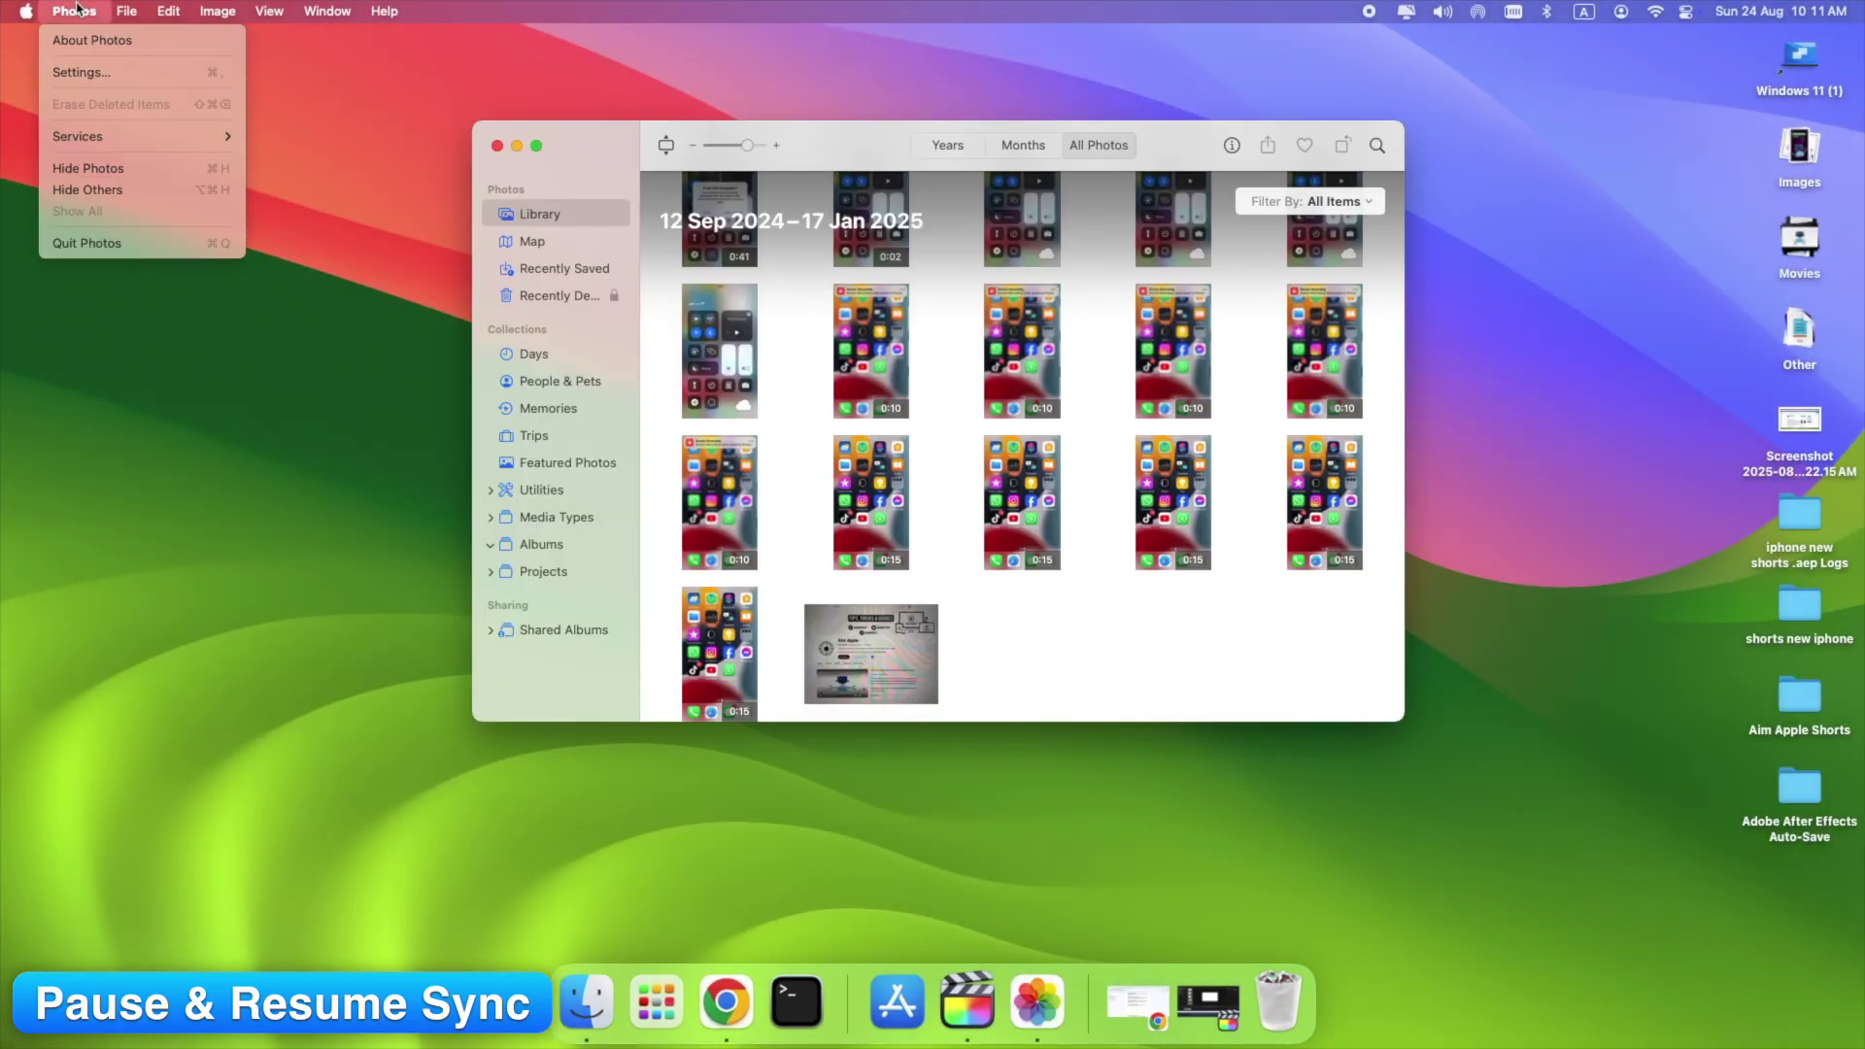
click(97, 74)
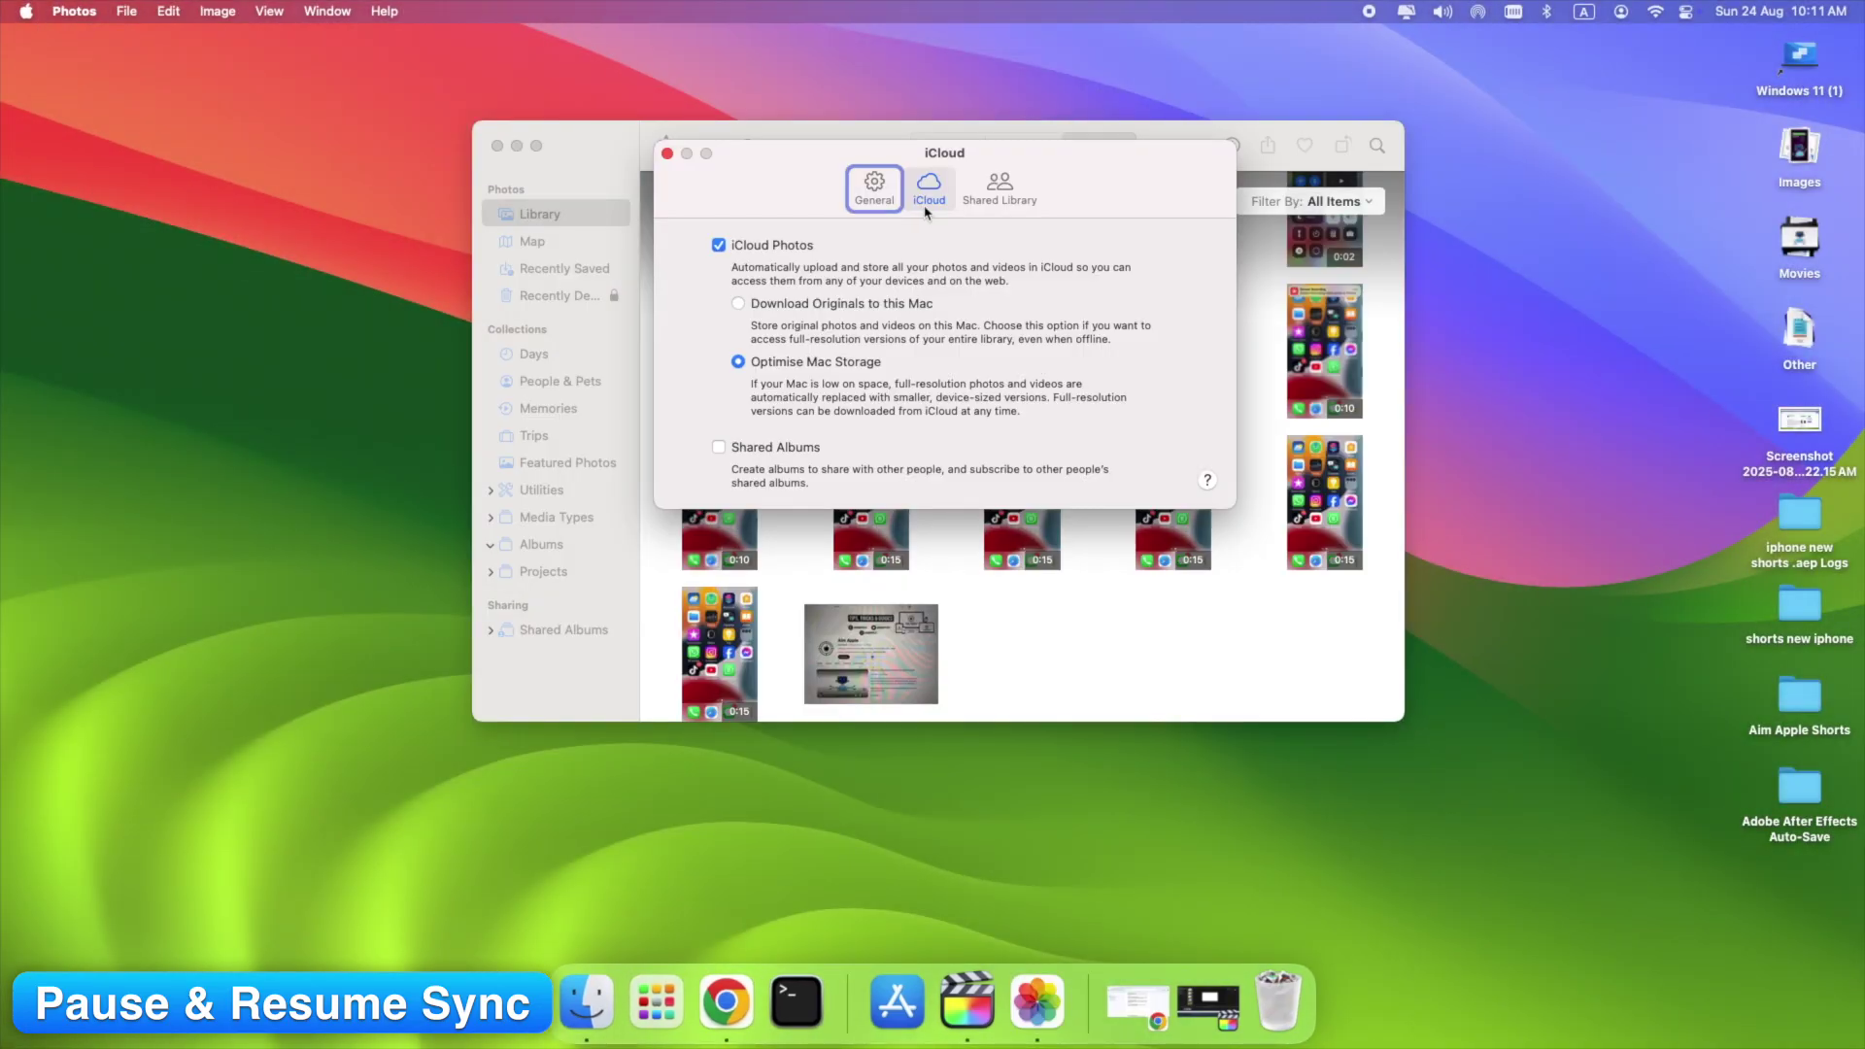
click(719, 246)
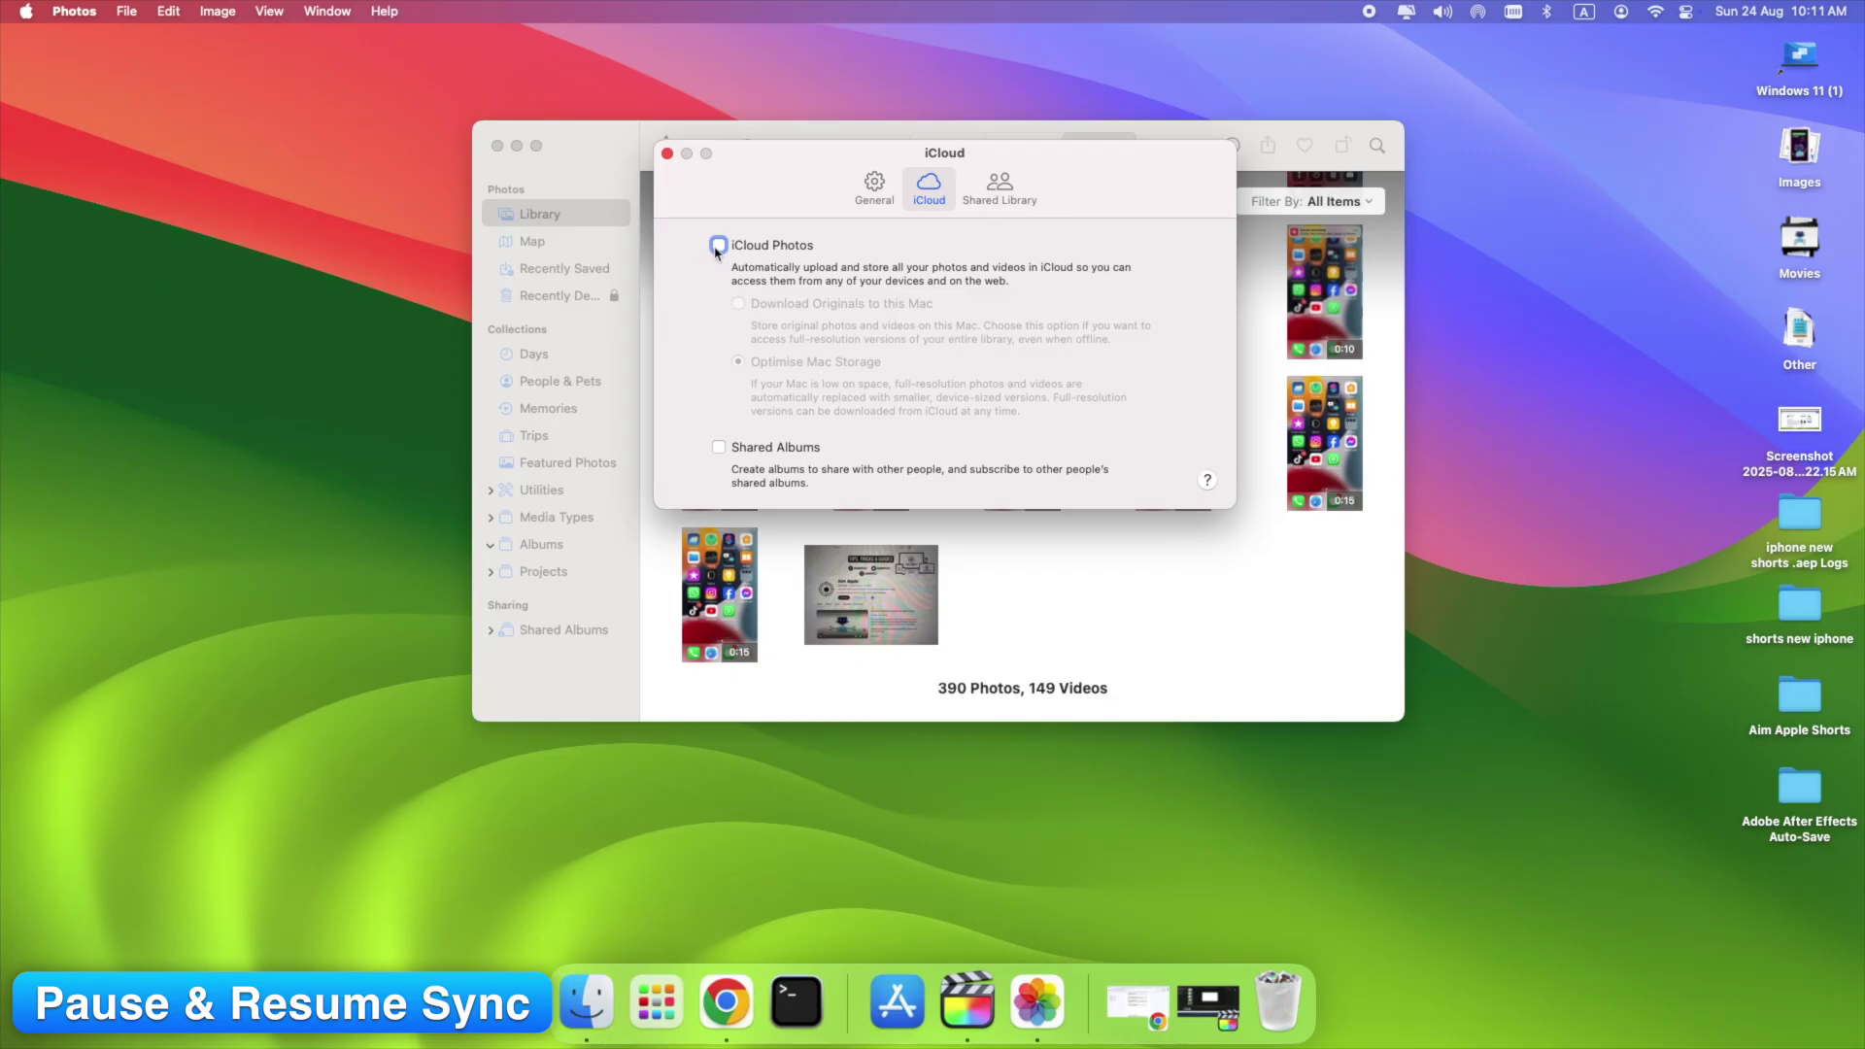
key(space)
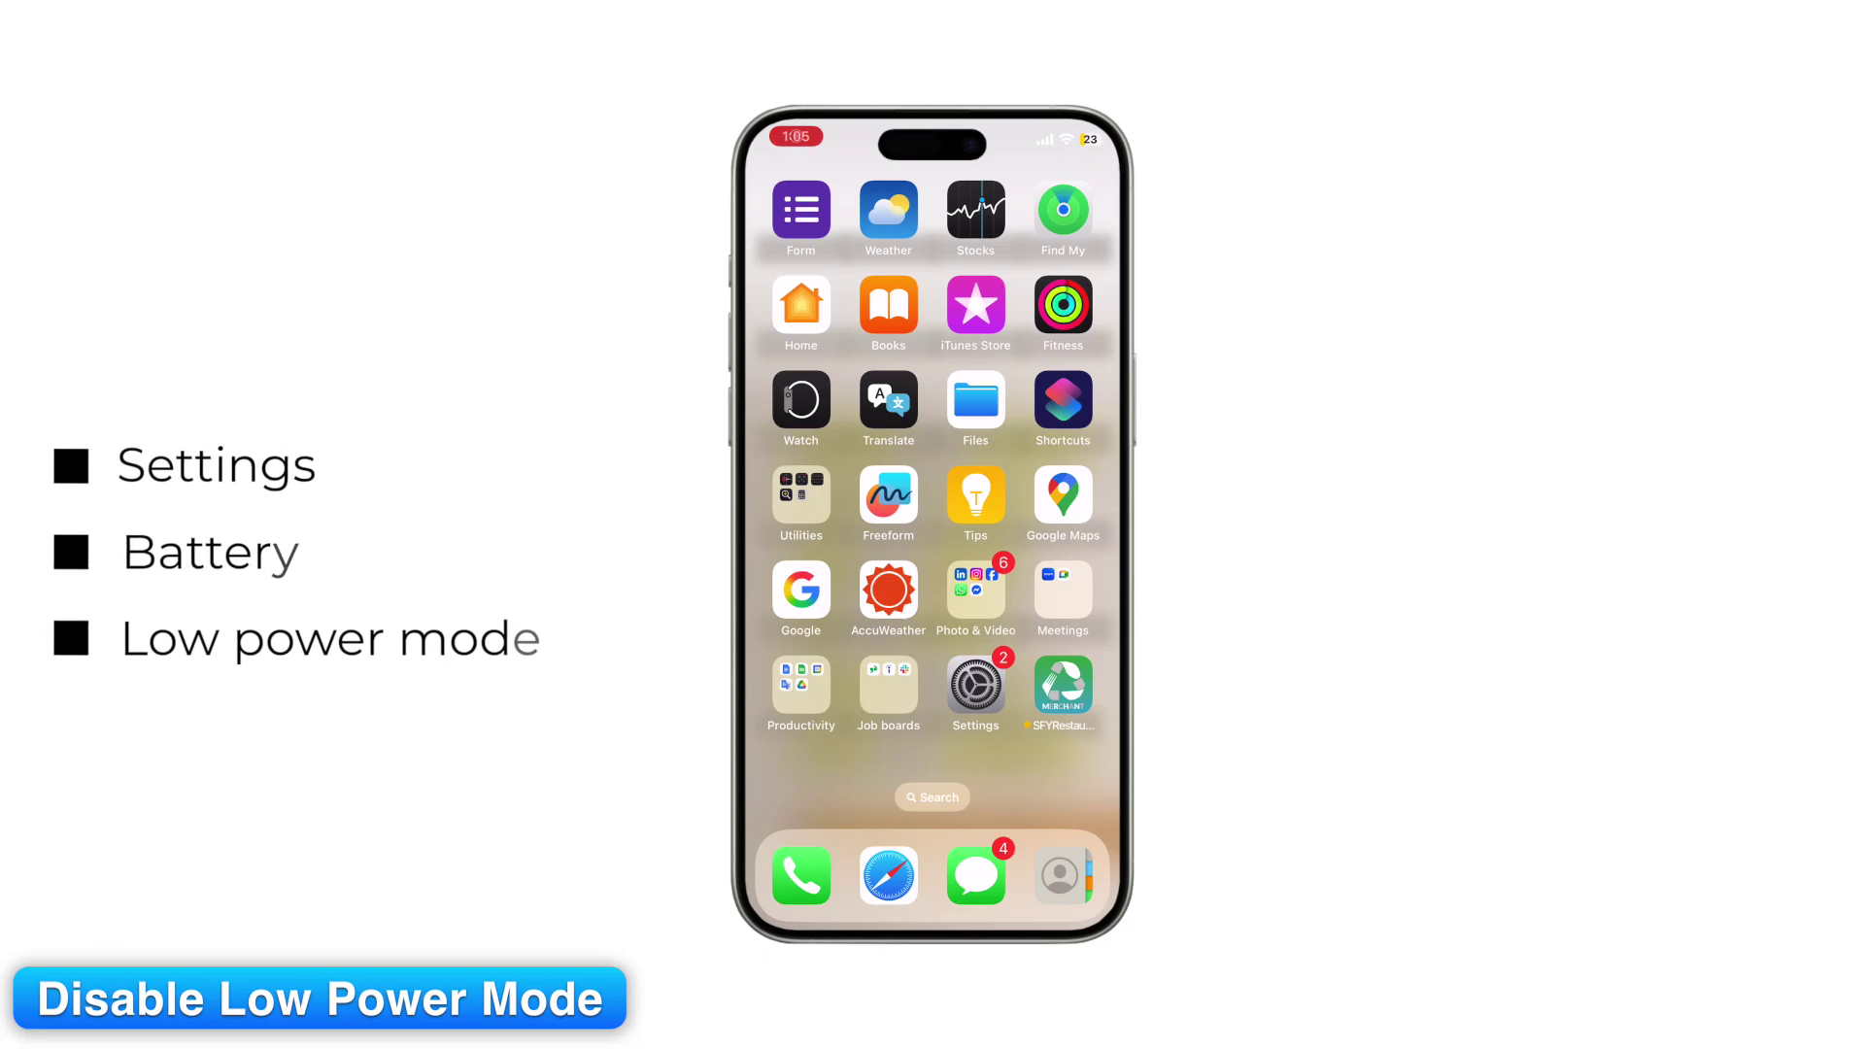
Step: Switch off Low Power Mode in the iPhone's Battery settings
click(976, 685)
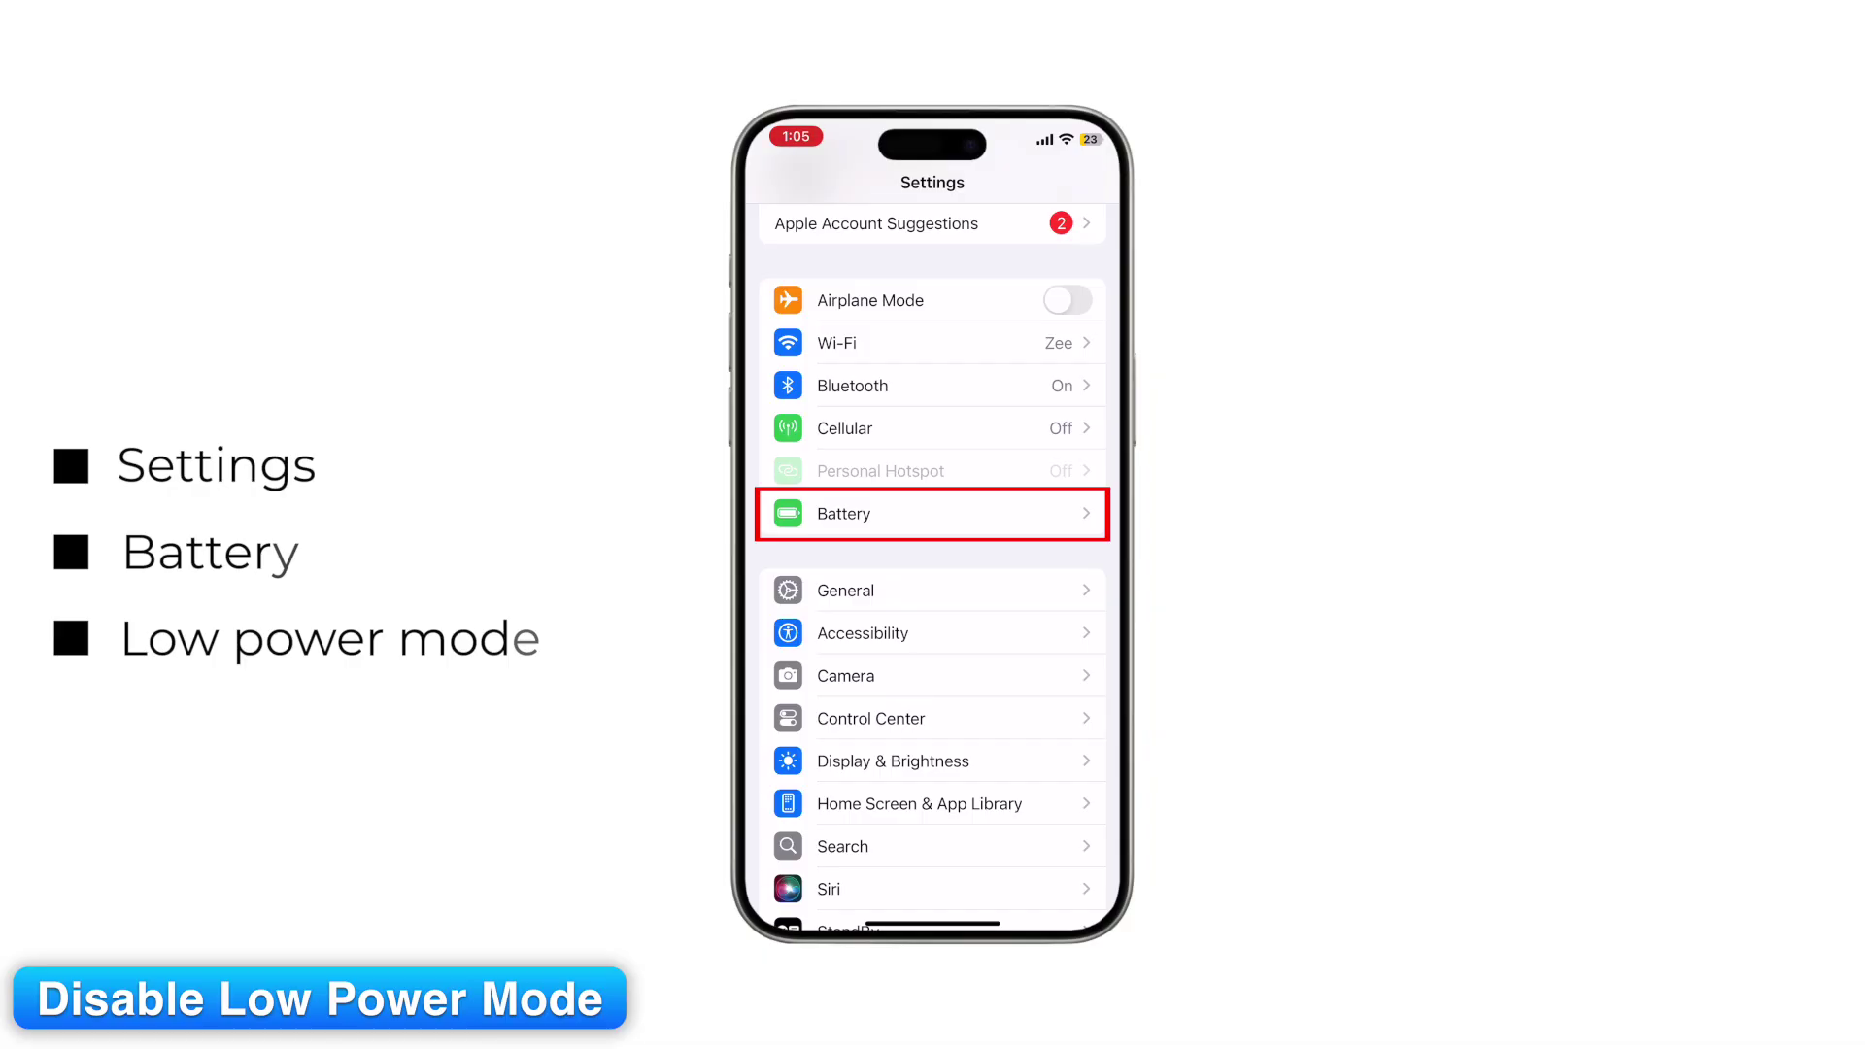
click(843, 513)
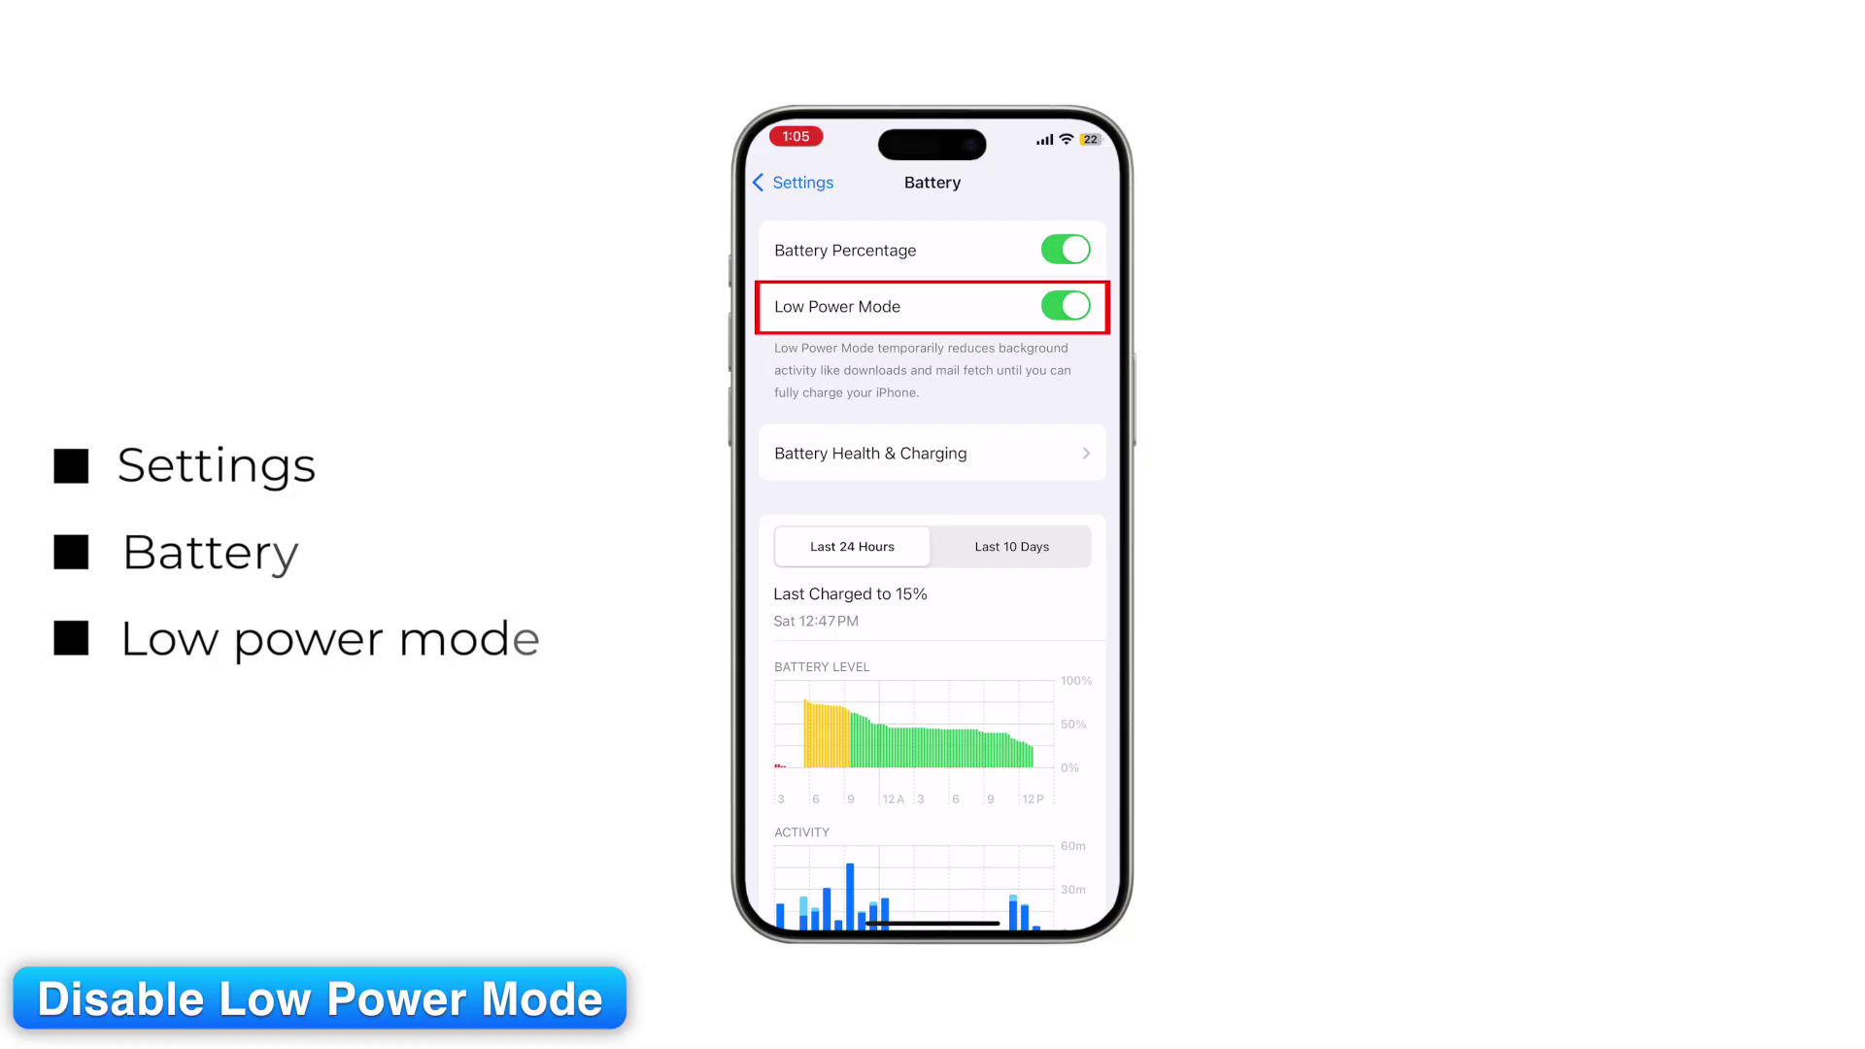
click(1066, 306)
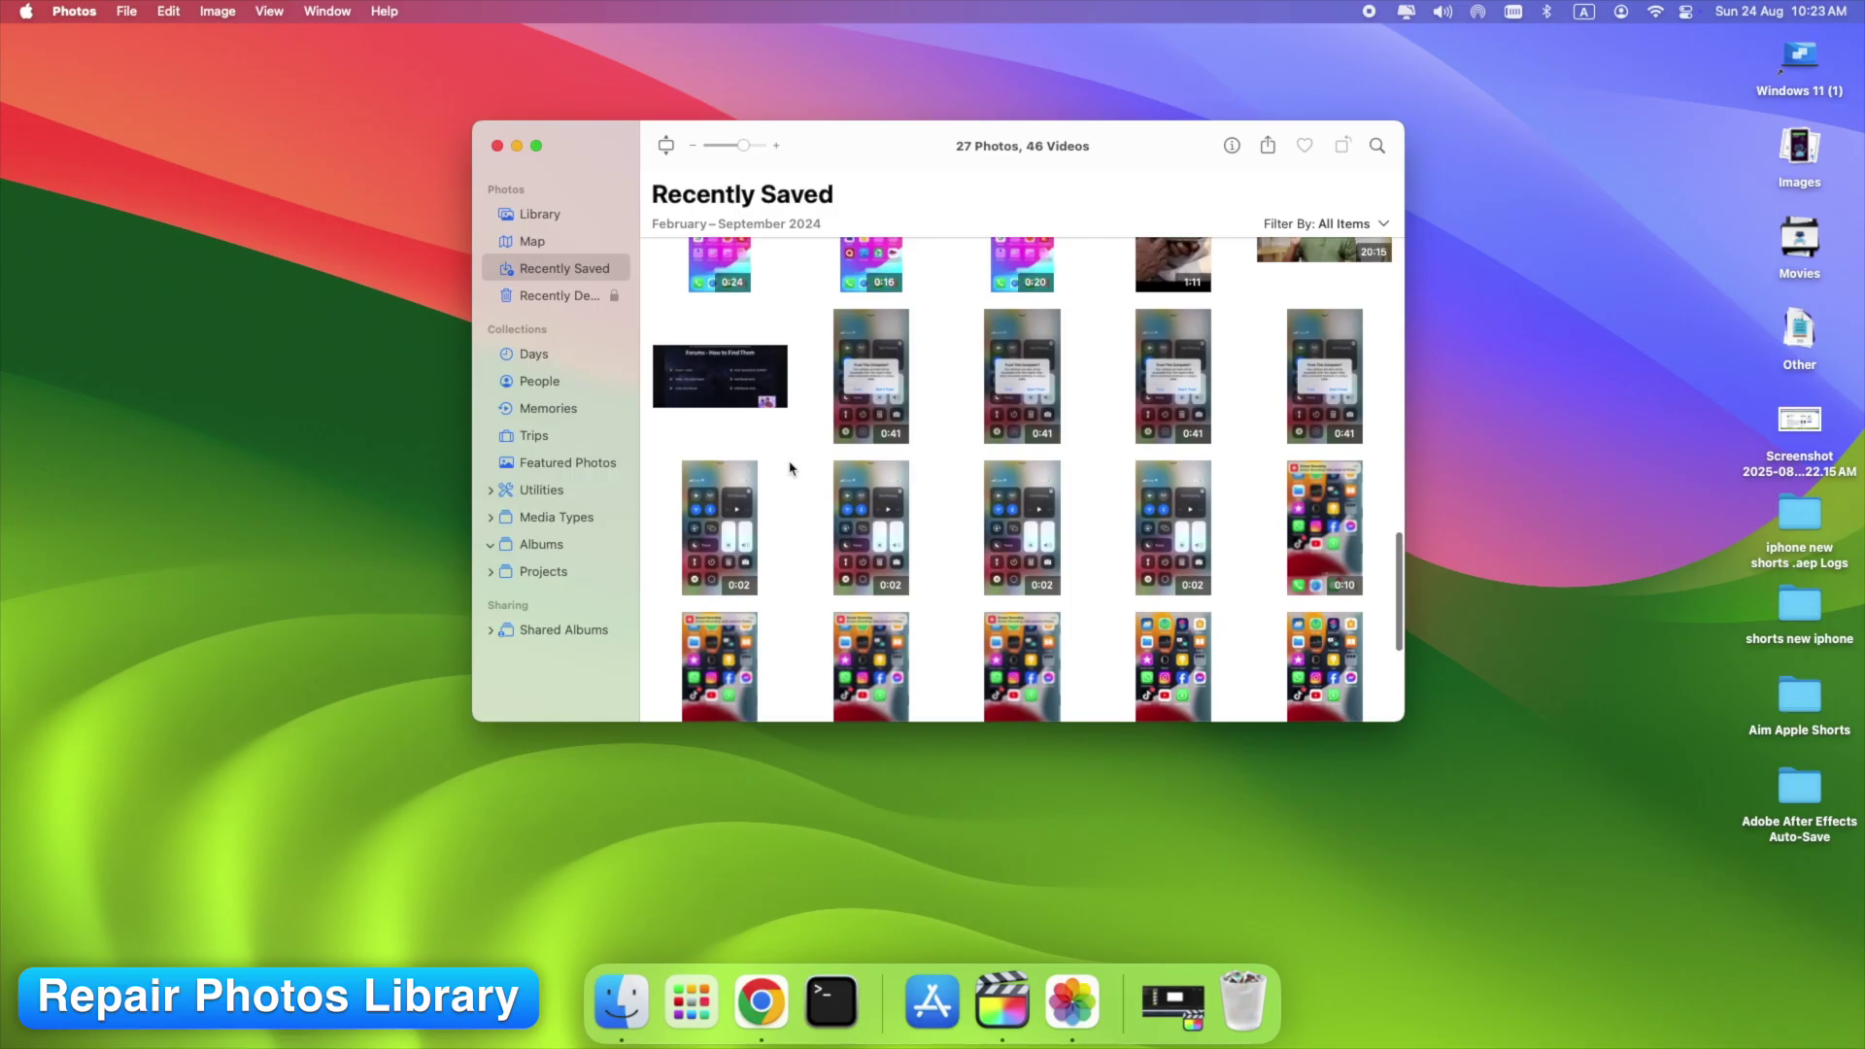
Step: Close the Photos window and relaunch Photos from the Dock to trigger Repair Library
scroll(791, 464, up, 2)
scroll(791, 467, down, 3)
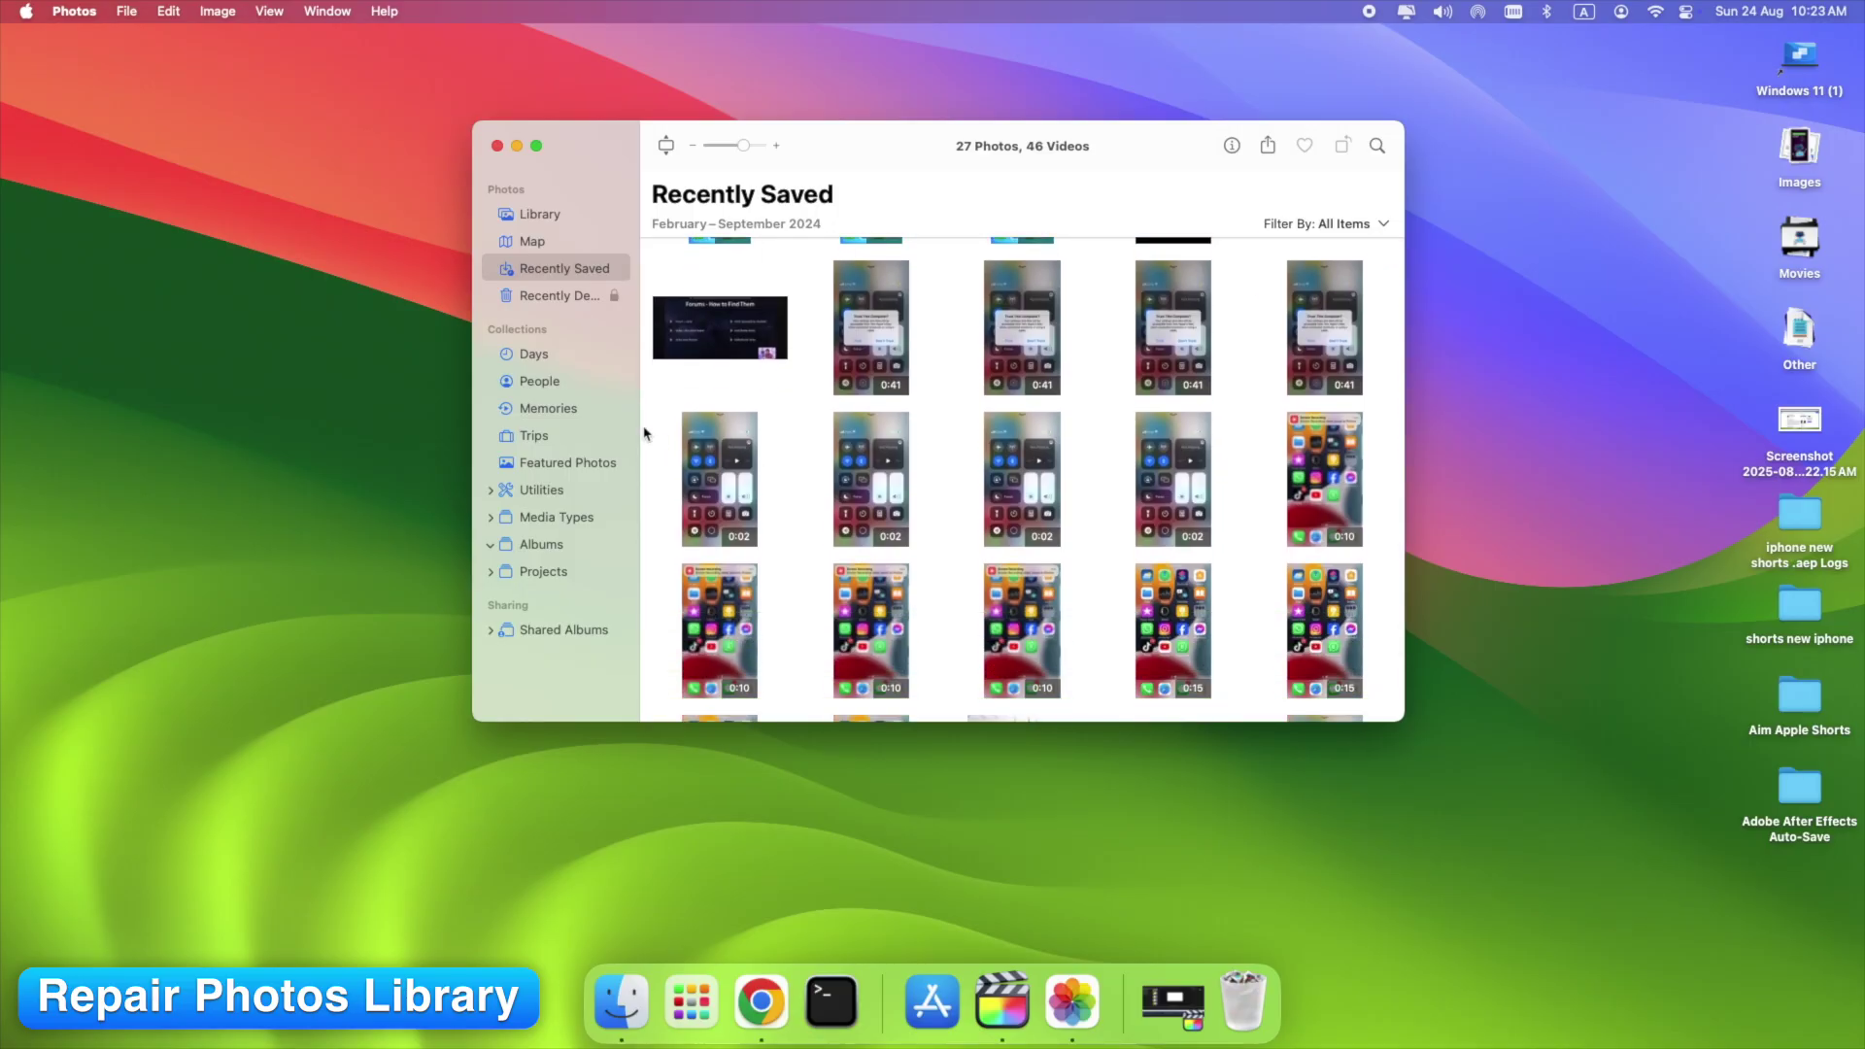
click(496, 147)
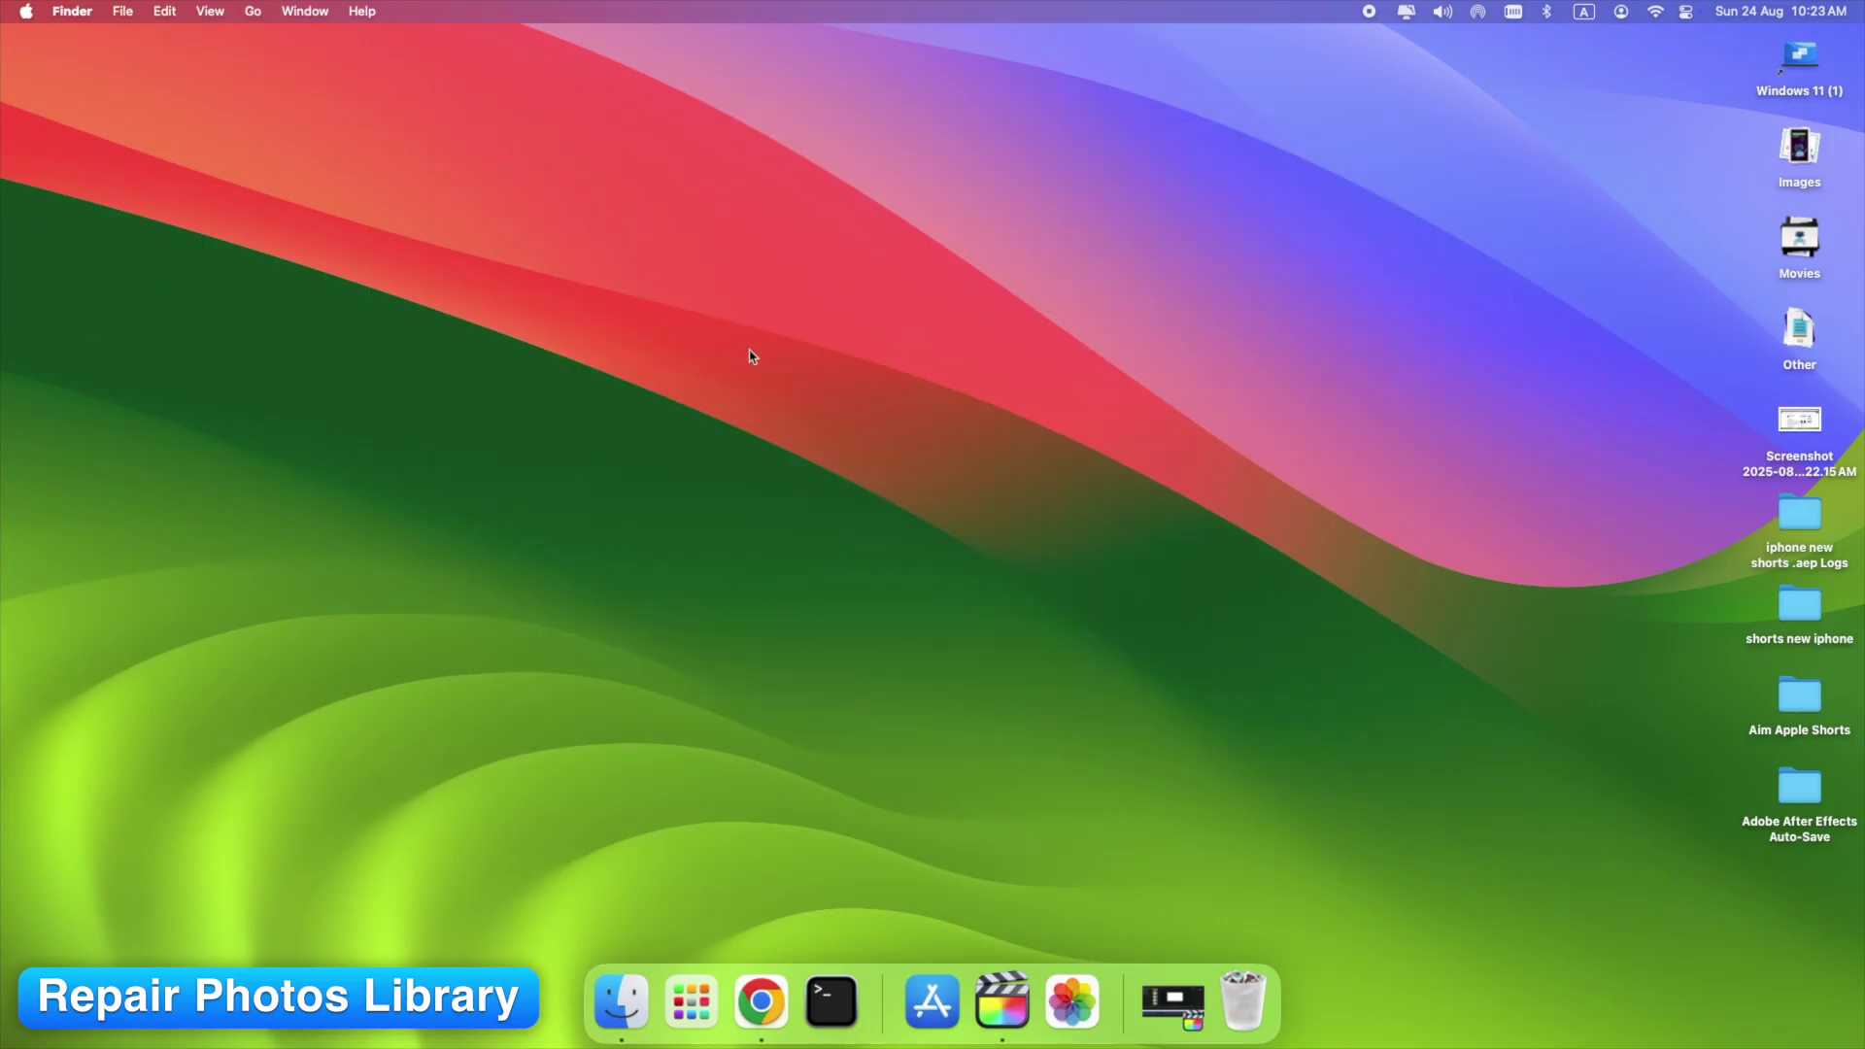
alt+super+click(1087, 1001)
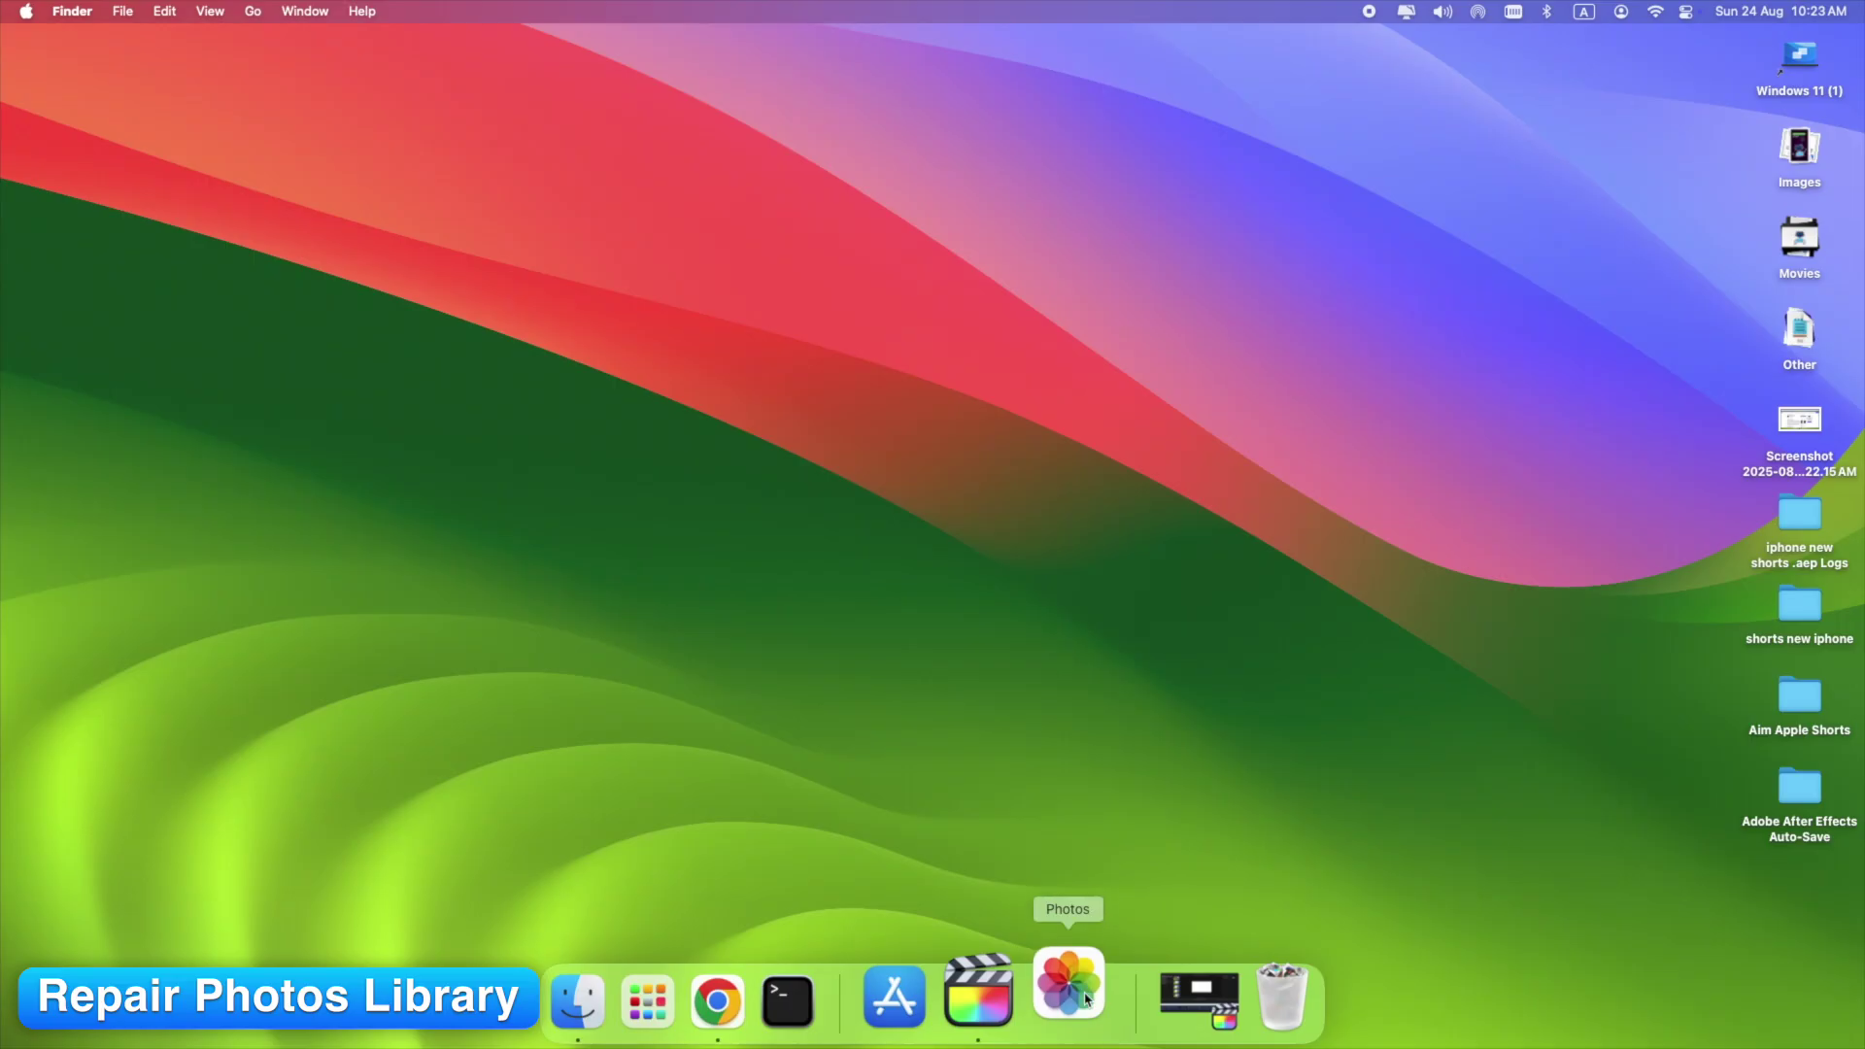